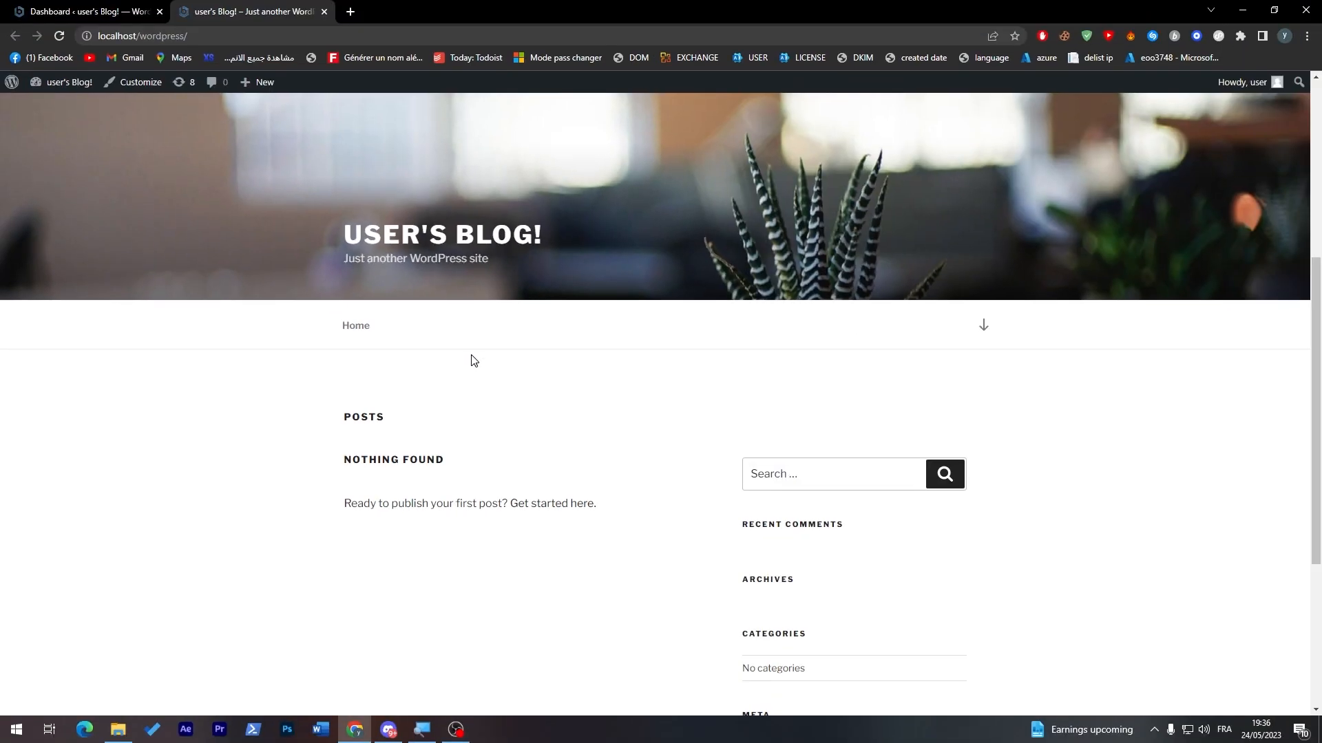
Step: Start a new WordPress page from the site dashboard and title it "About us"
left_click(143, 16)
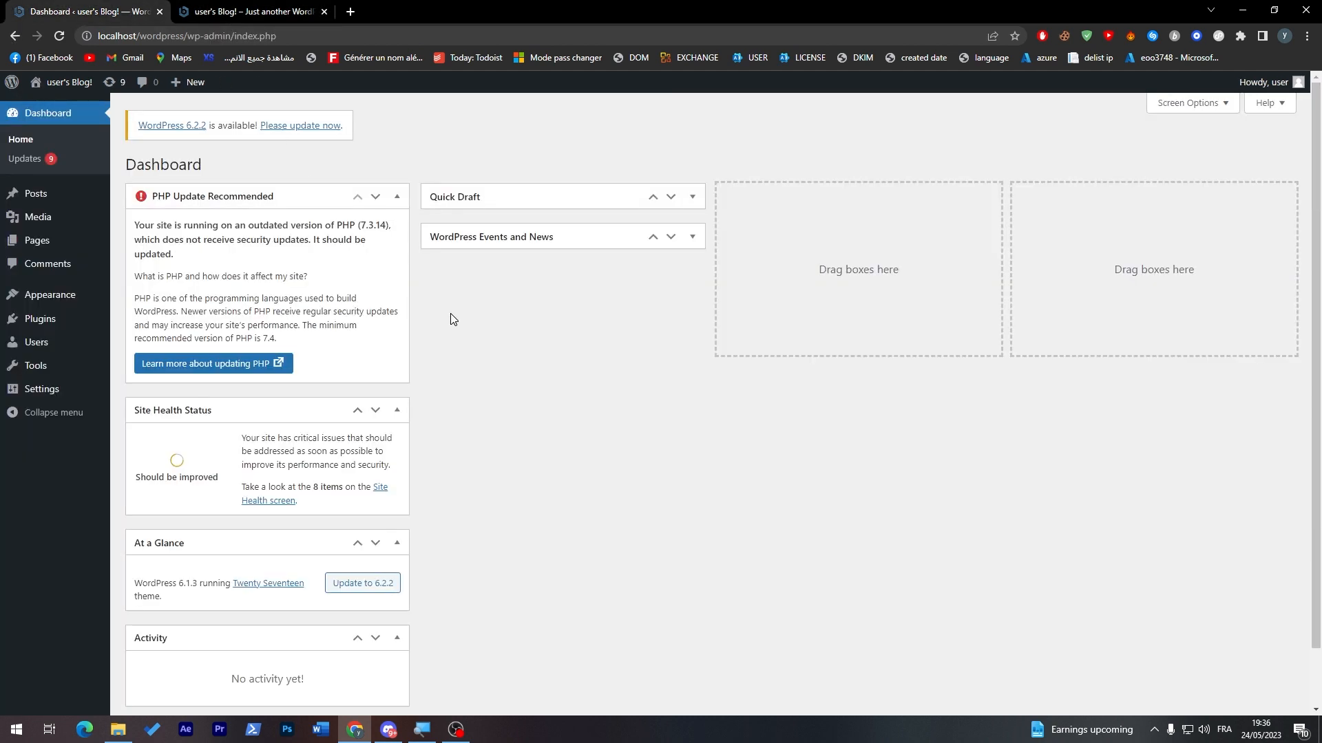
left_click(253, 11)
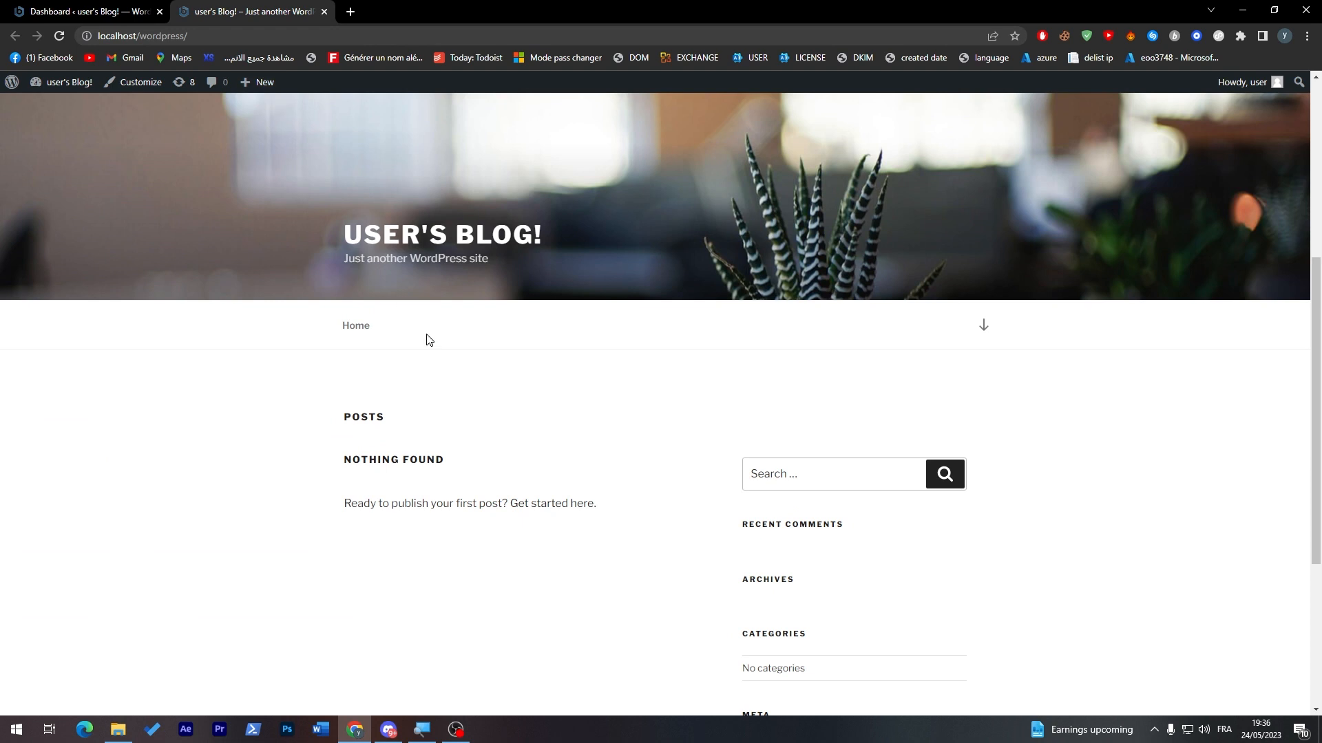
left_click(156, 12)
mouse_move(47, 199)
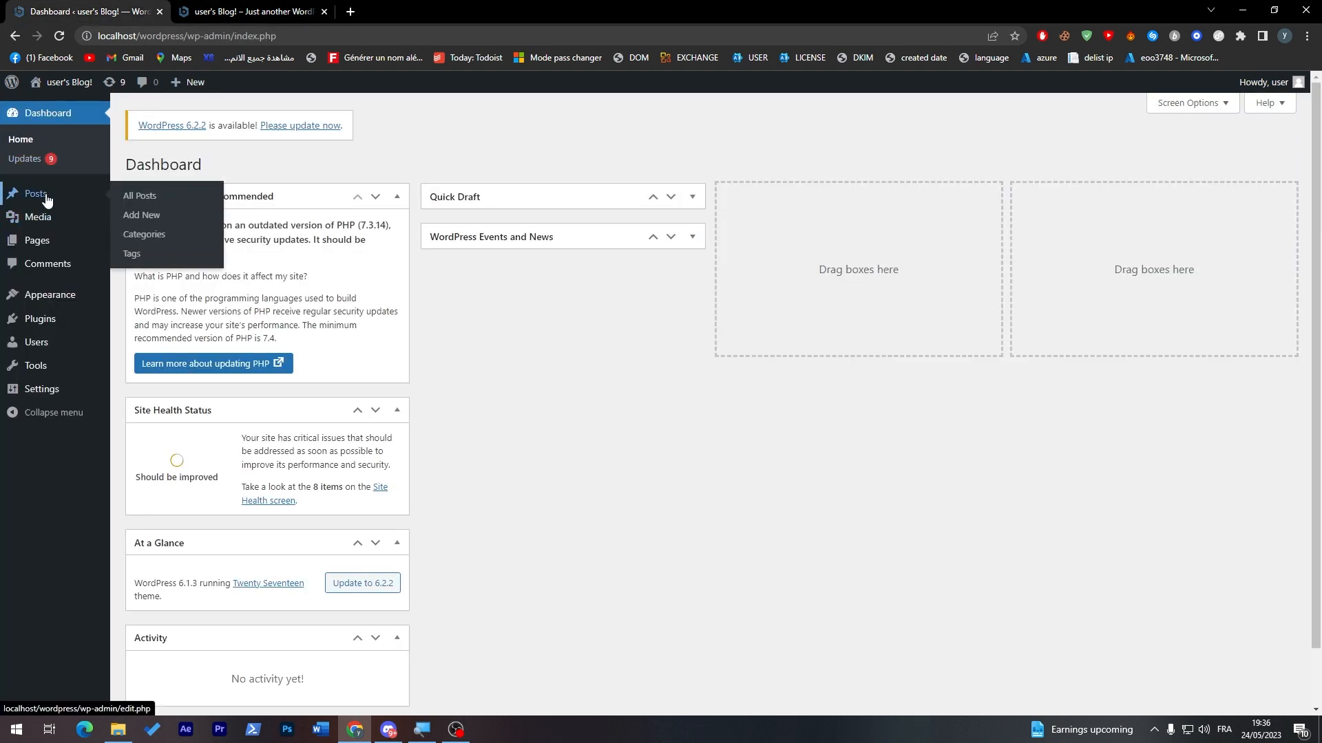
mouse_move(24, 241)
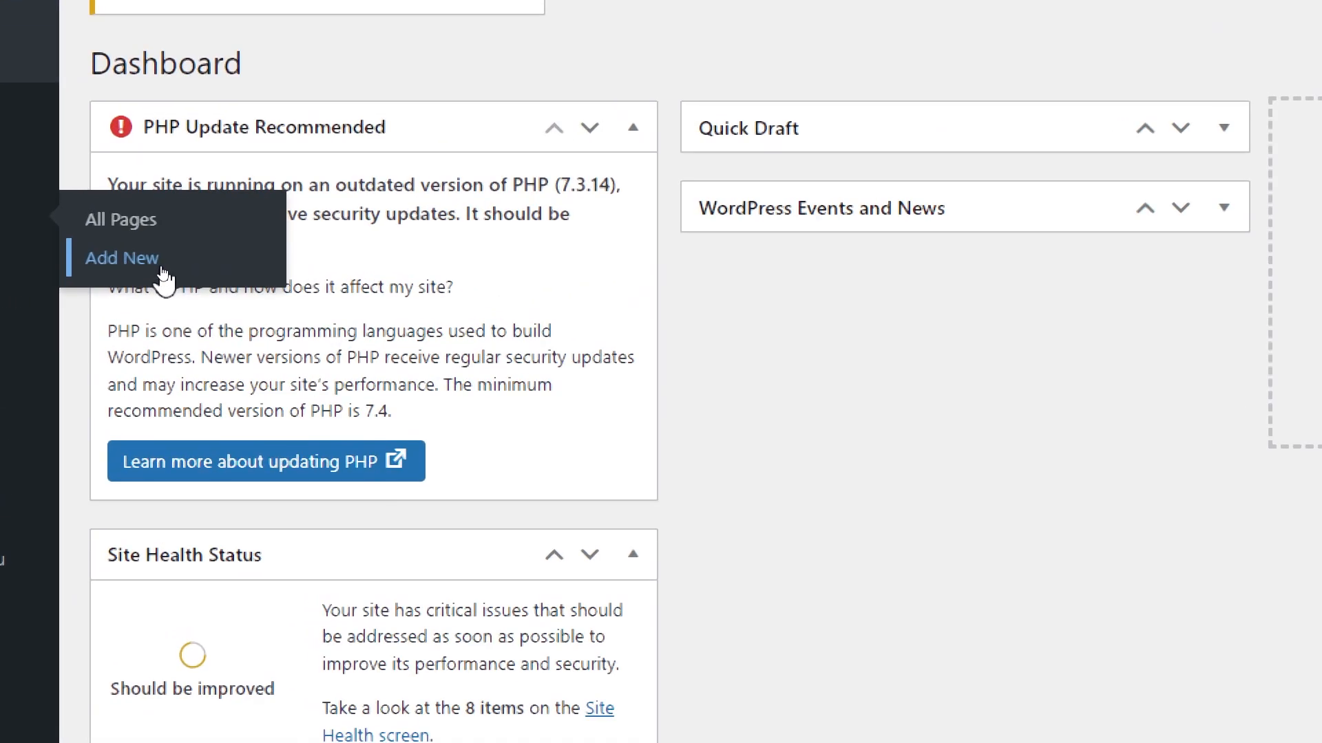
left_click(137, 268)
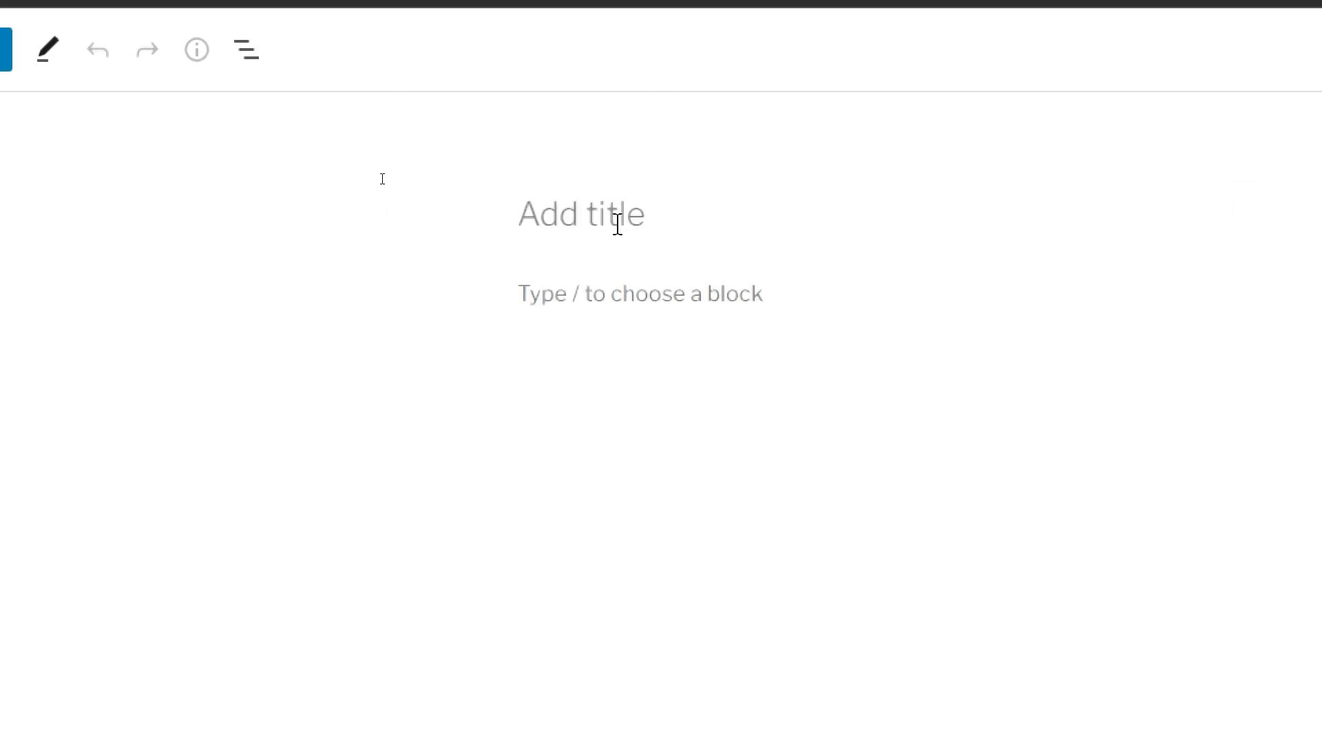
type("a")
key("BackSpace")
type("About us")
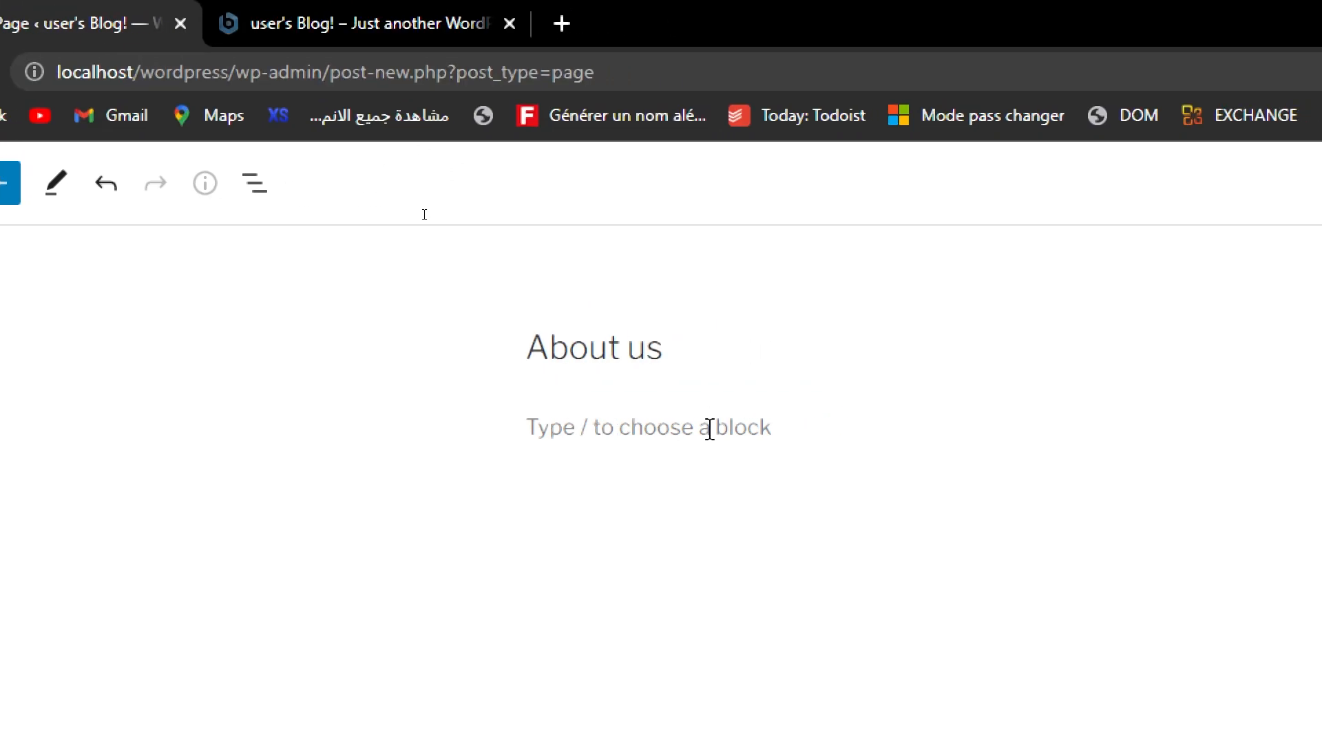
Step: Look at the block types available for the body of the About us page
left_click(715, 427)
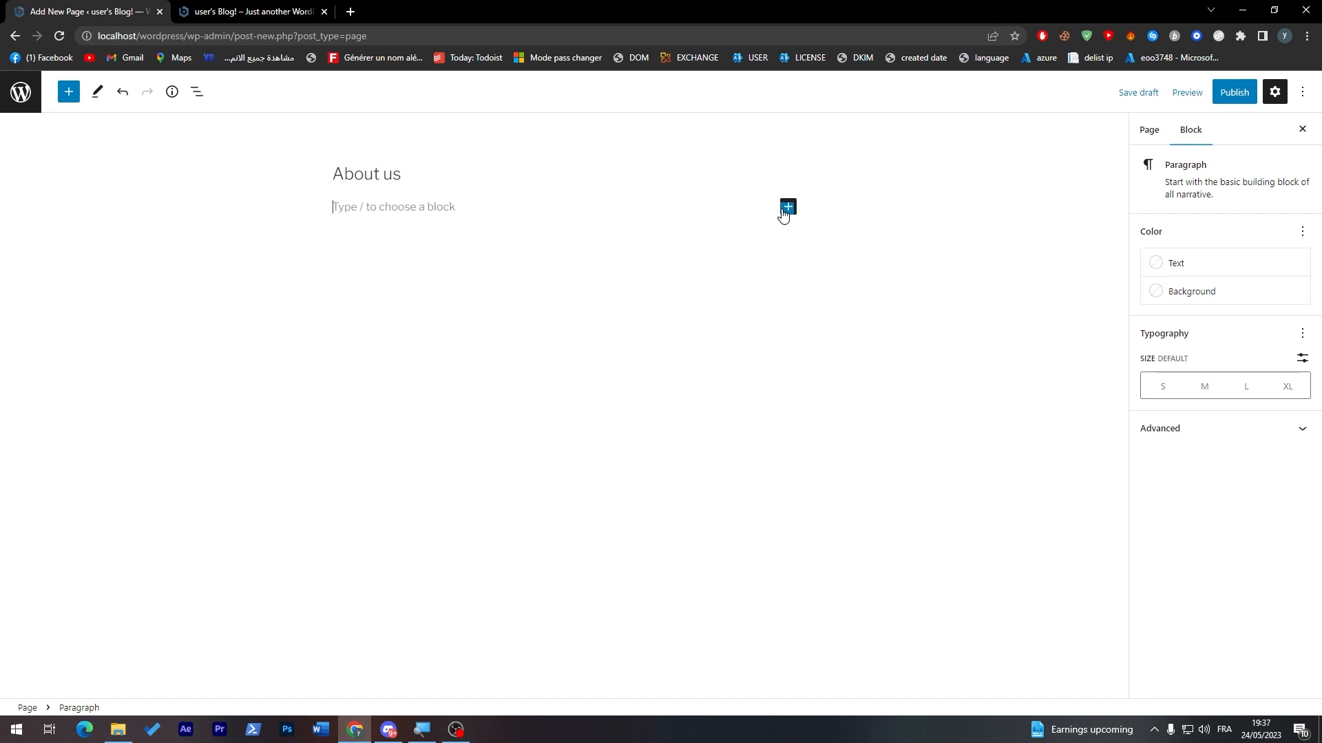
left_click(788, 207)
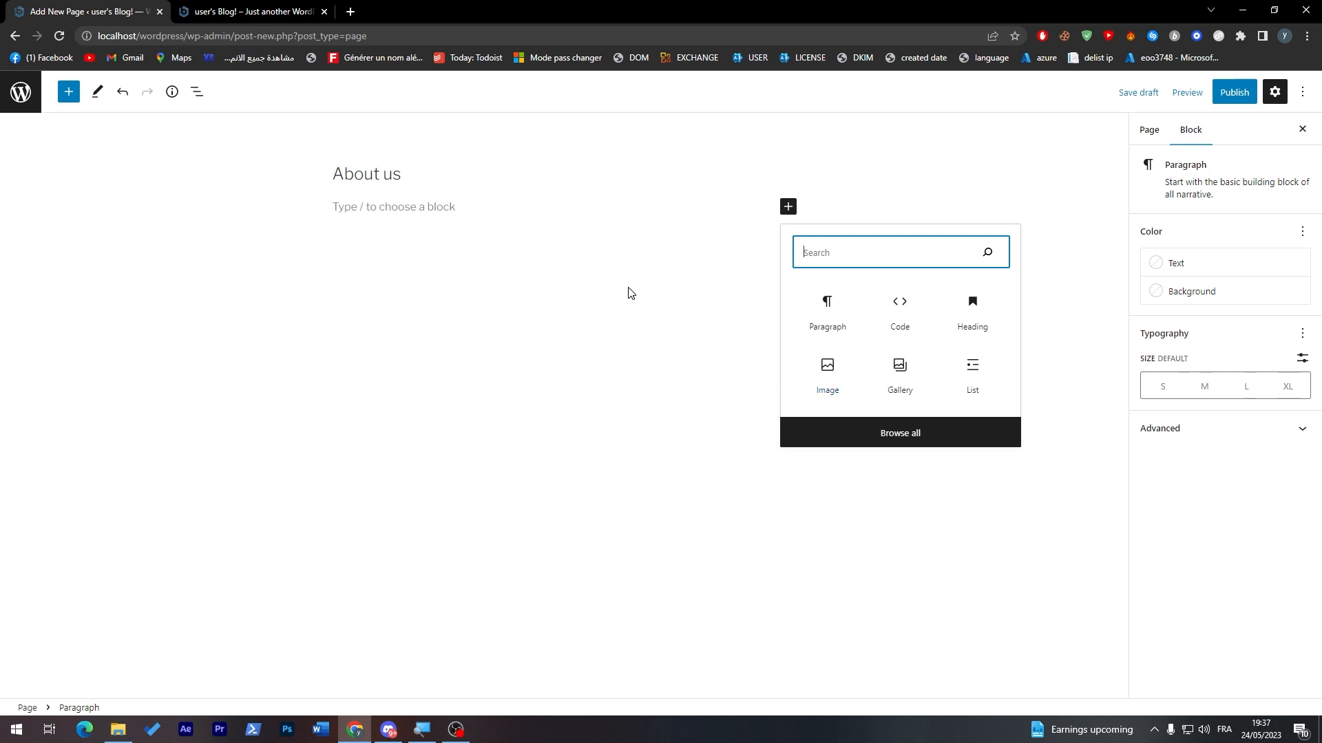
left_click(591, 268)
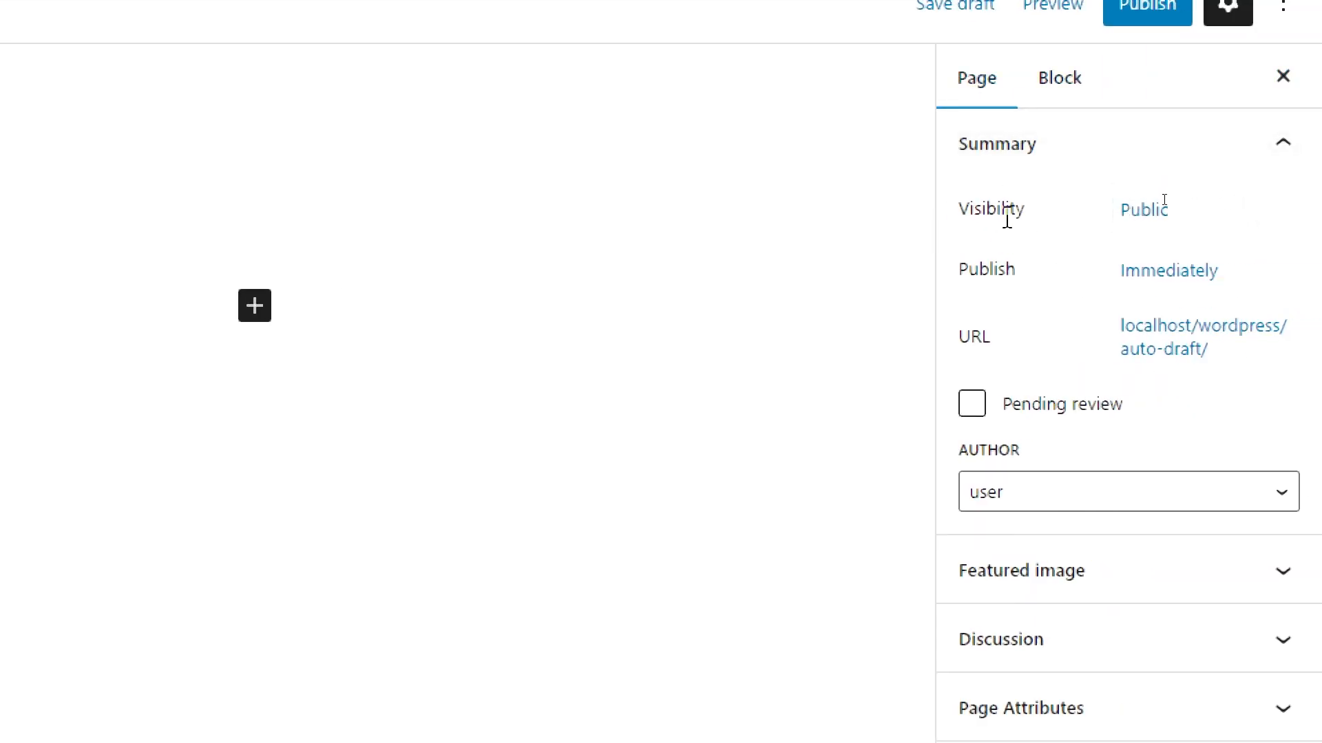
Step: Review the page's visibility options and publish date settings
left_click(1144, 220)
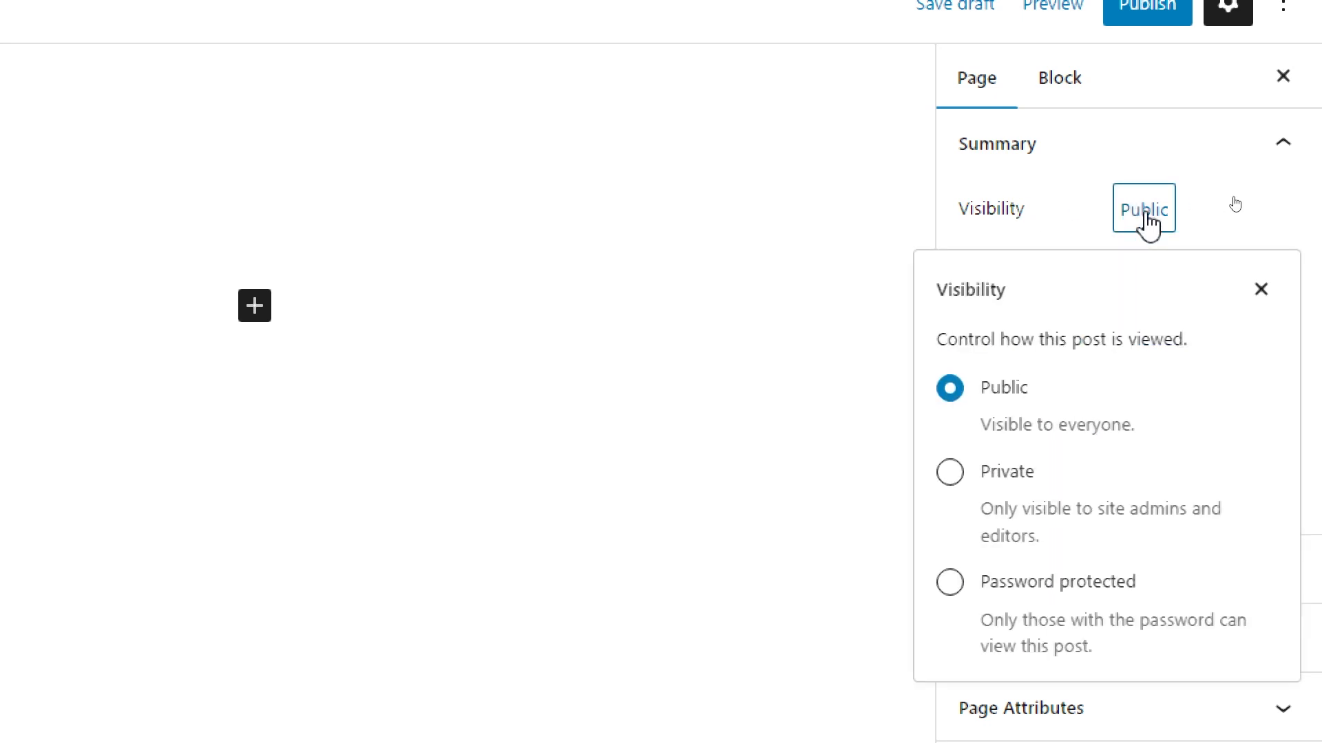
left_click(1260, 289)
left_click(1198, 275)
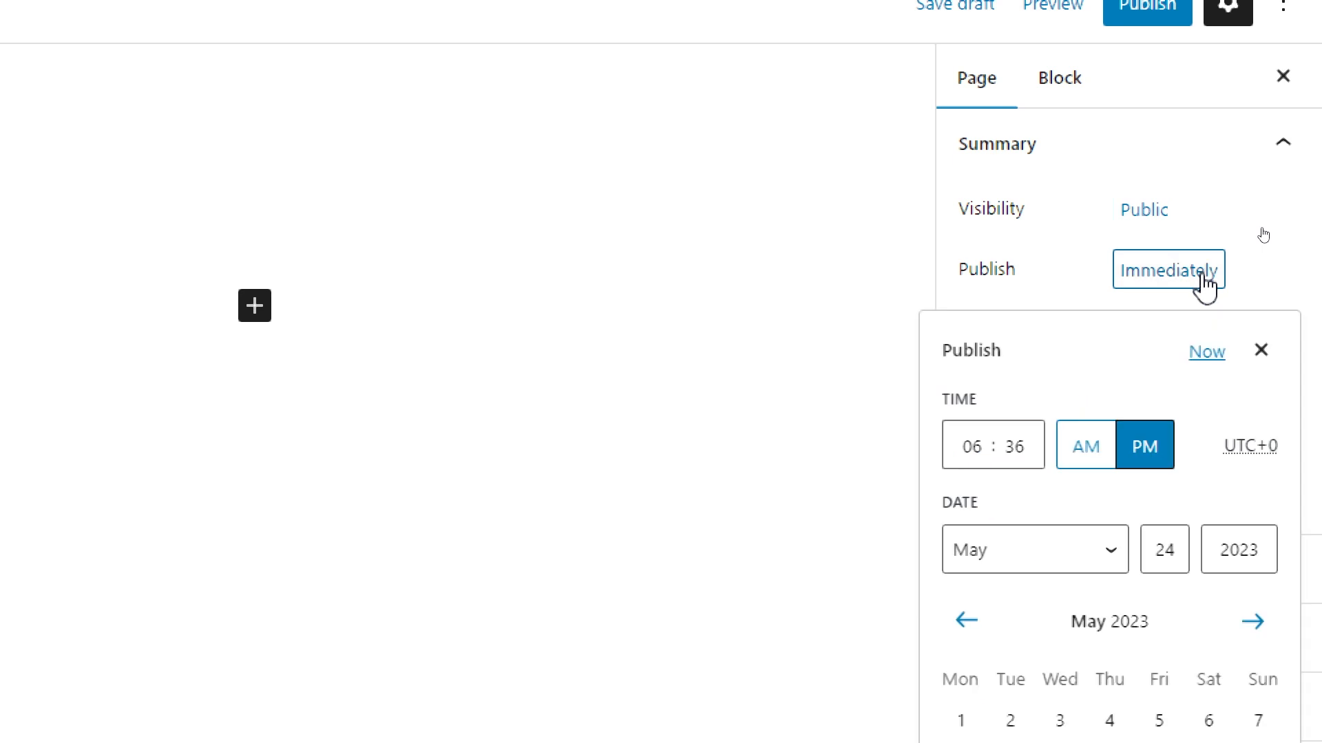
left_click(1262, 352)
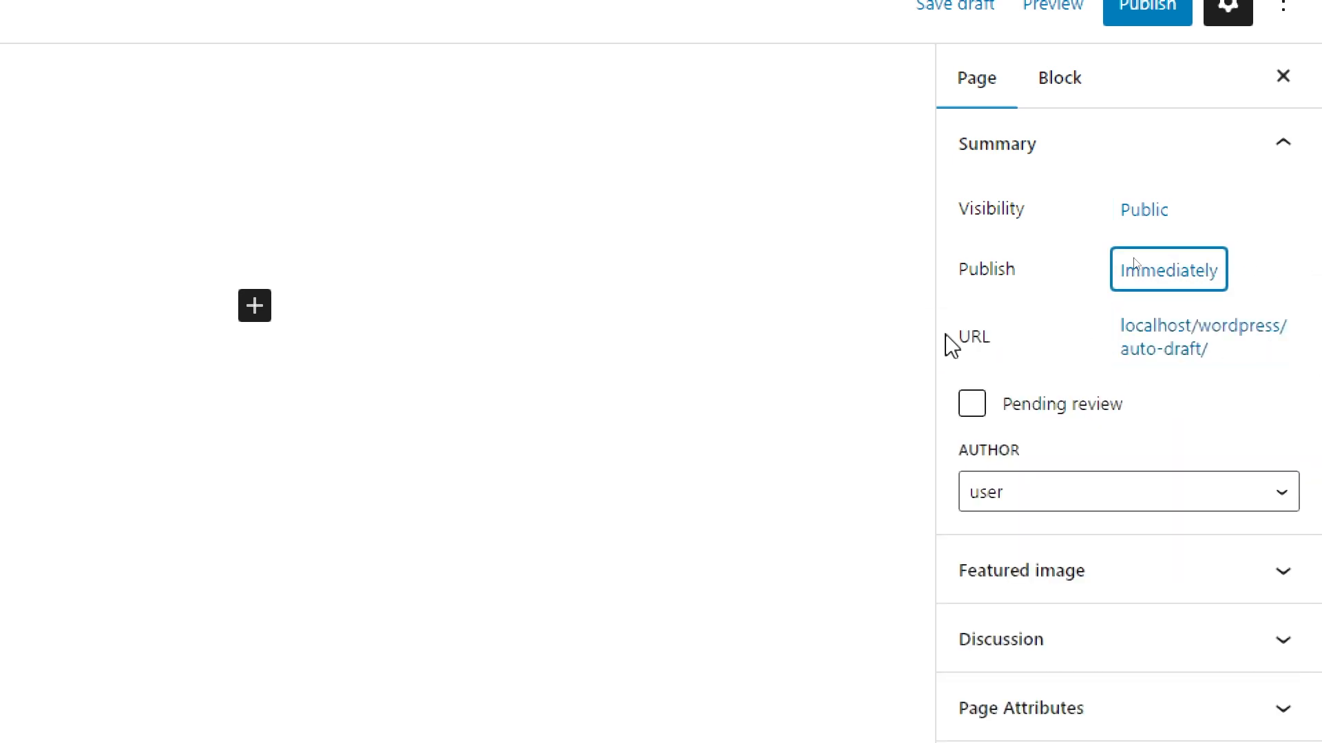
Step: Set the page's permalink to "about-us", with a hyphen between the words
left_click(1213, 371)
left_click(1074, 509)
left_click_drag(960, 476, 995, 521)
left_click(997, 519)
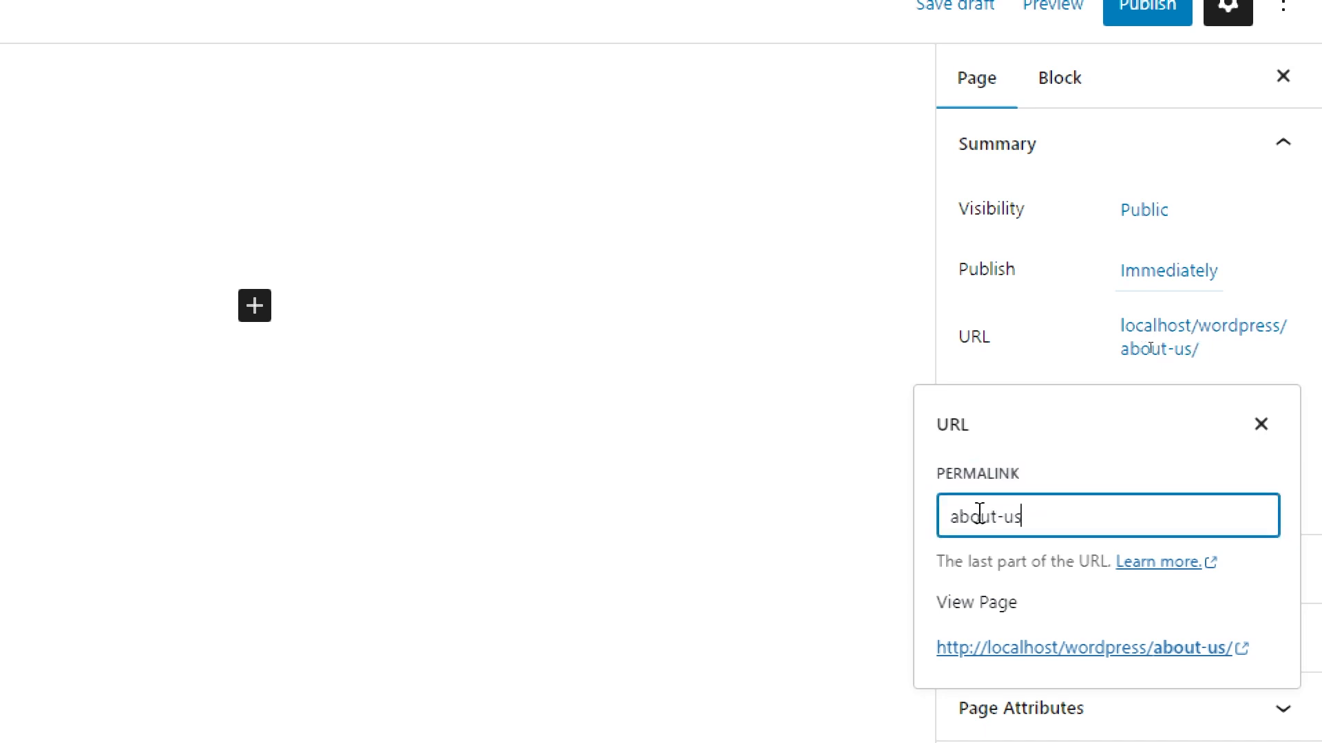
left_click(1006, 517)
key("BackSpace")
left_click(1067, 524)
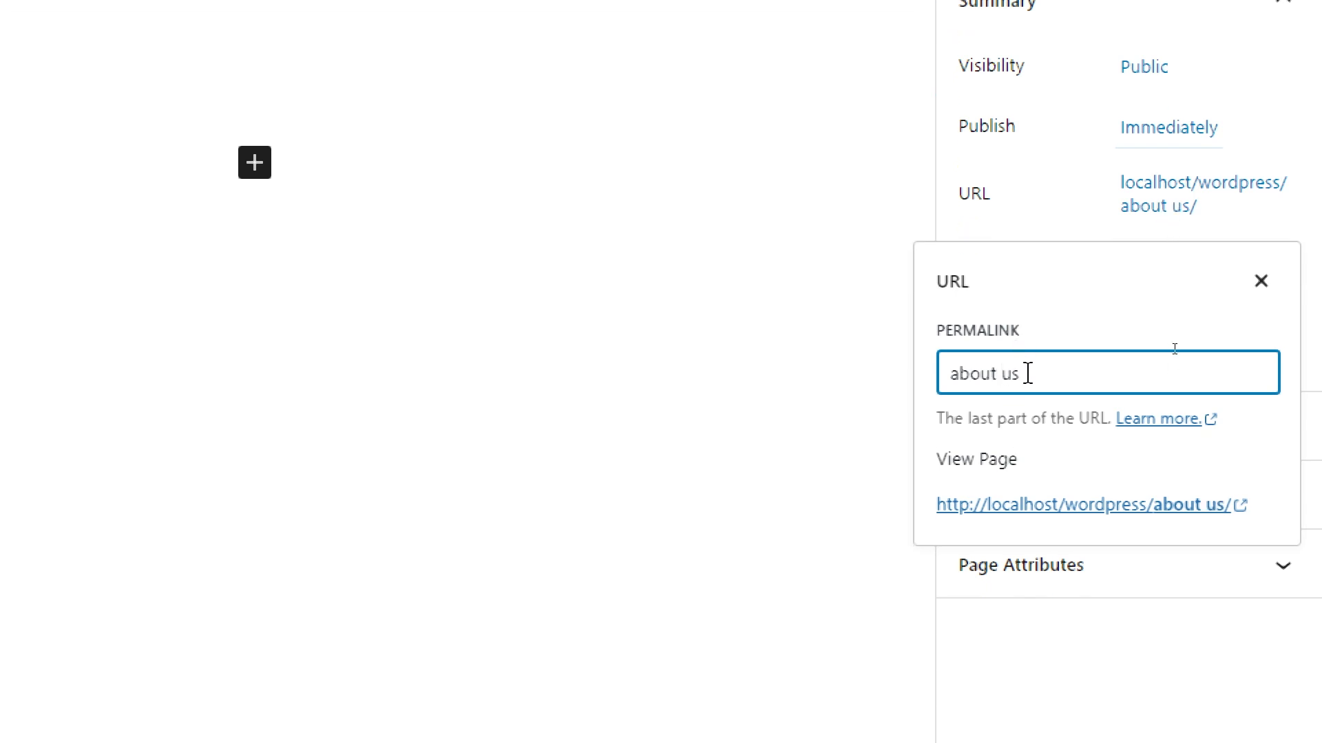
key("BackSpace")
type("-")
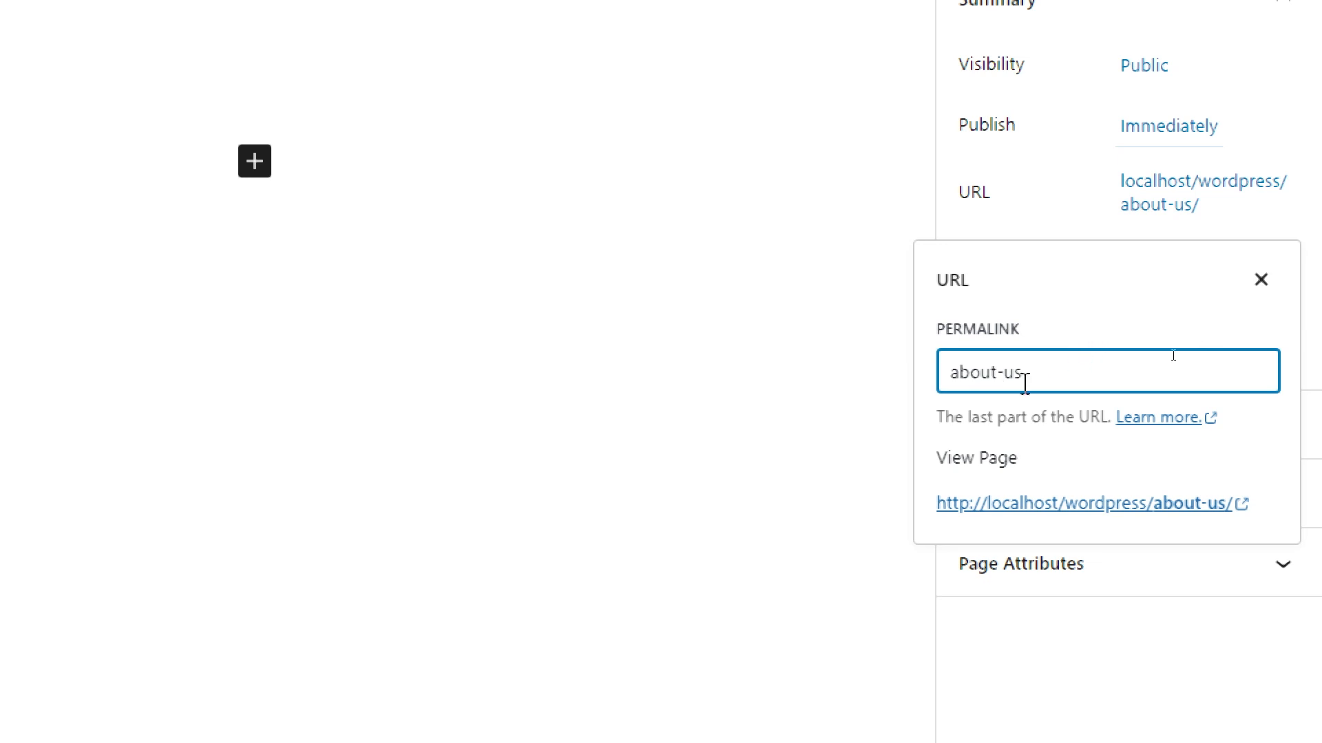
double_click(999, 372)
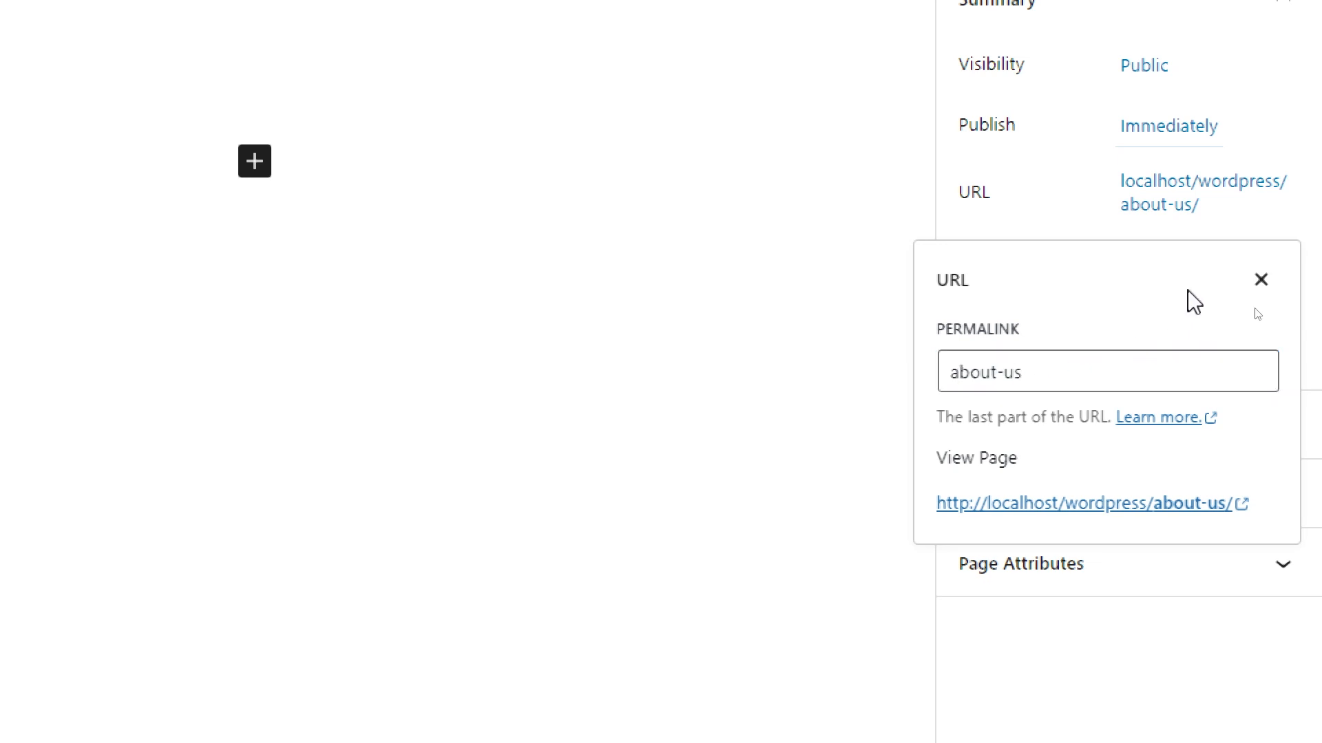
left_click(1261, 280)
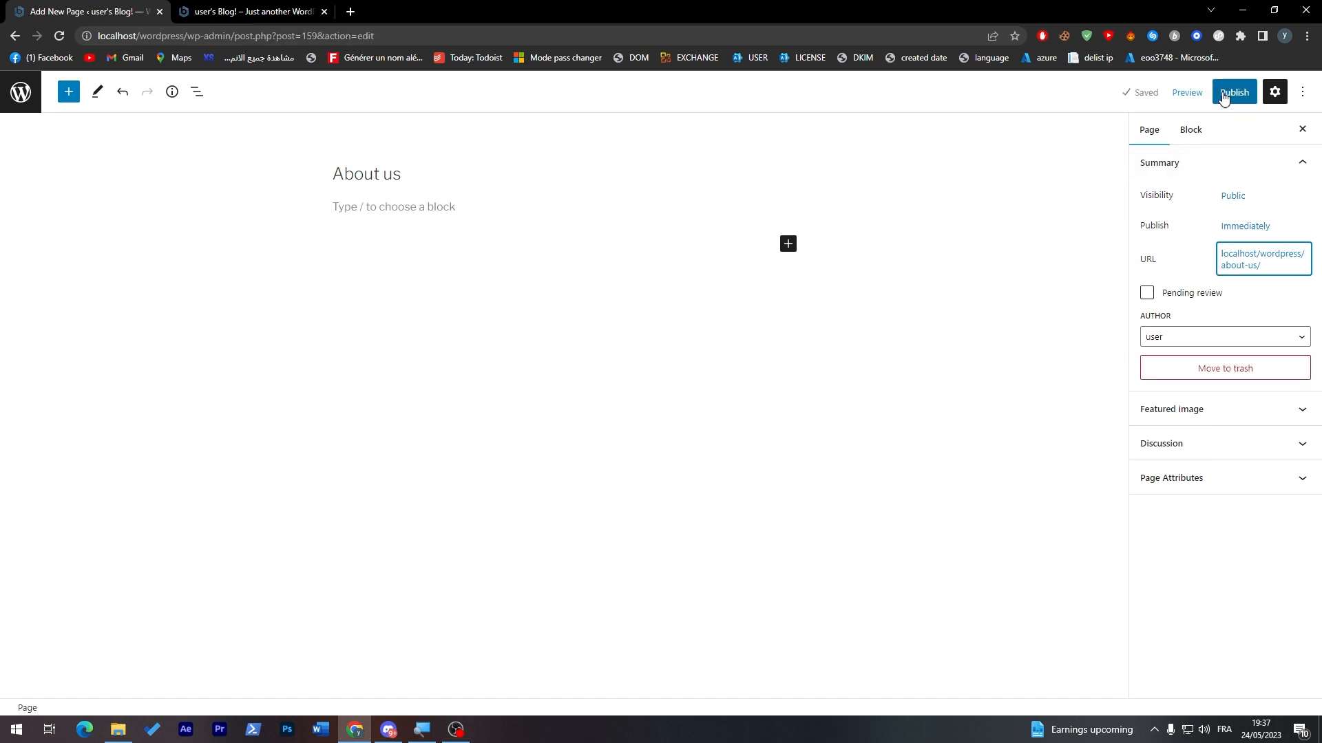
Step: Publish the About us page and view both it and the site's home page
left_click(1231, 97)
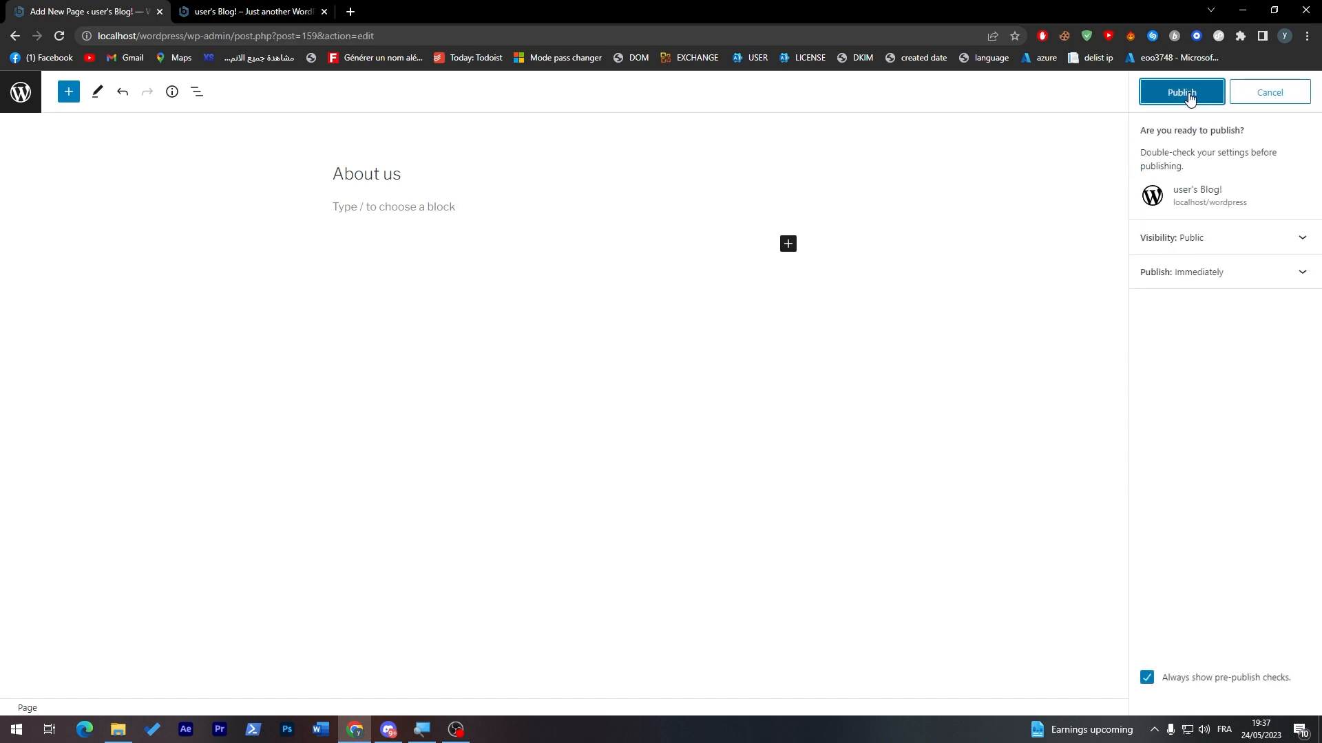
left_click(1083, 105)
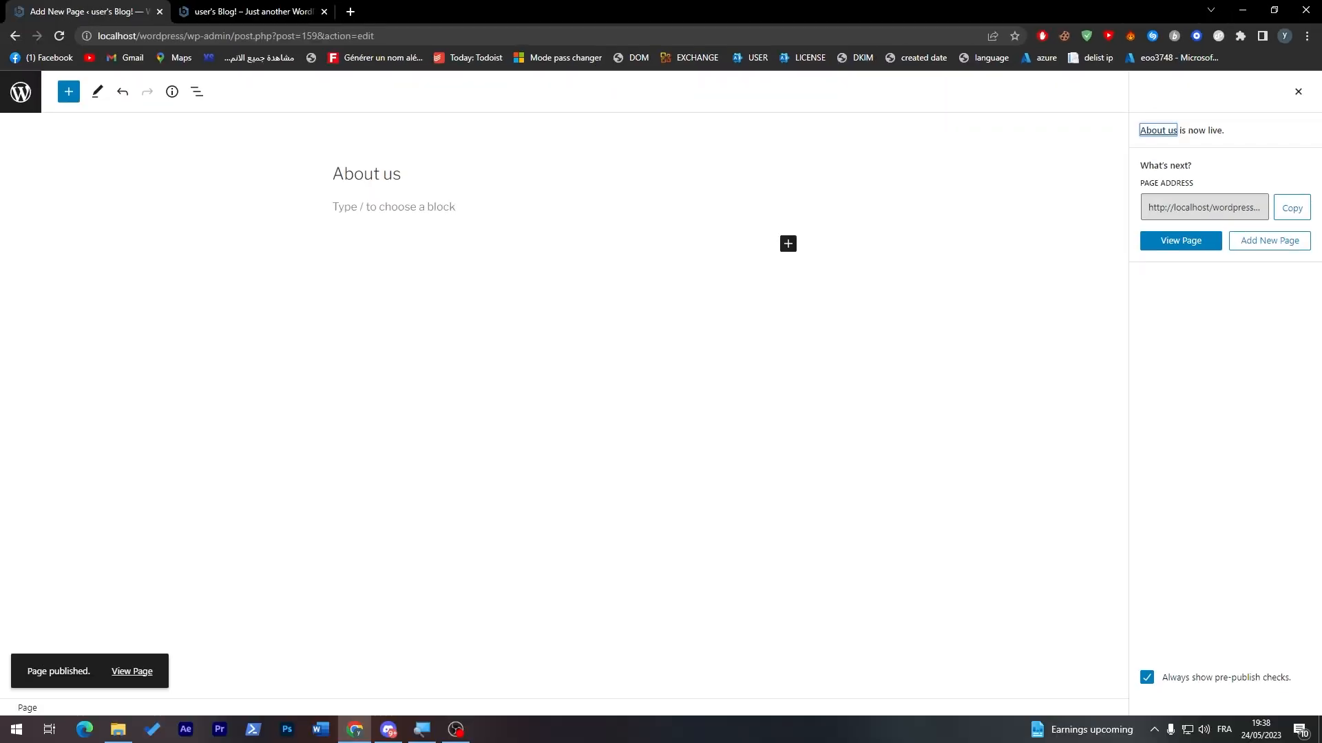
left_click(1172, 242)
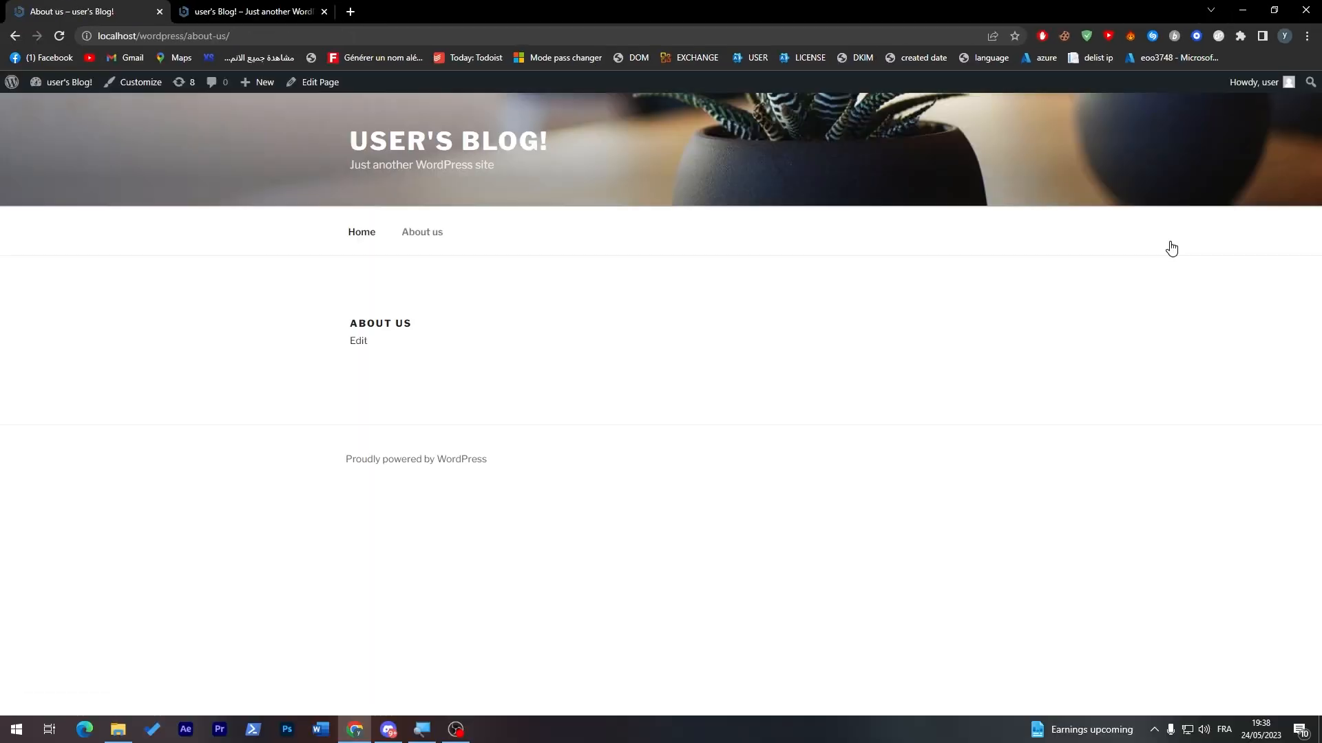
left_click(255, 11)
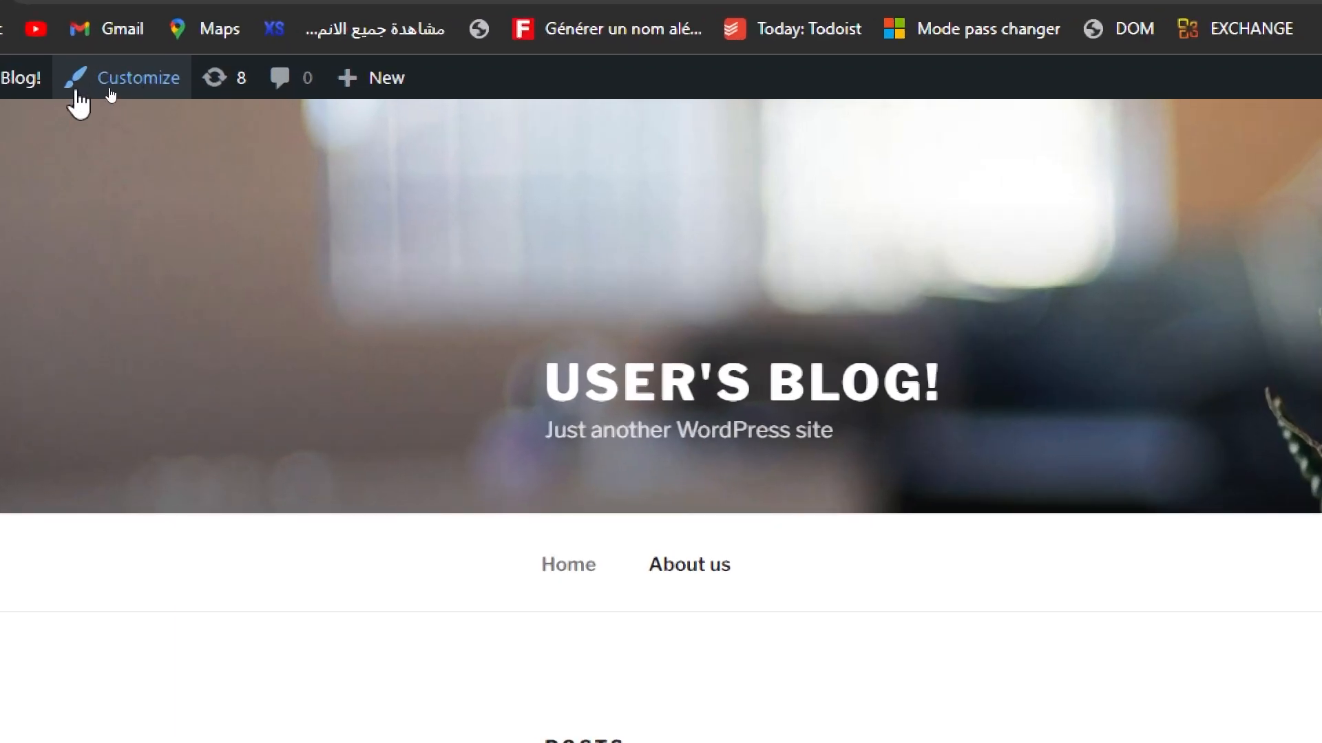
Step: Open the Main menu in the site customizer and remove the invalid "My account" entry
left_click(91, 87)
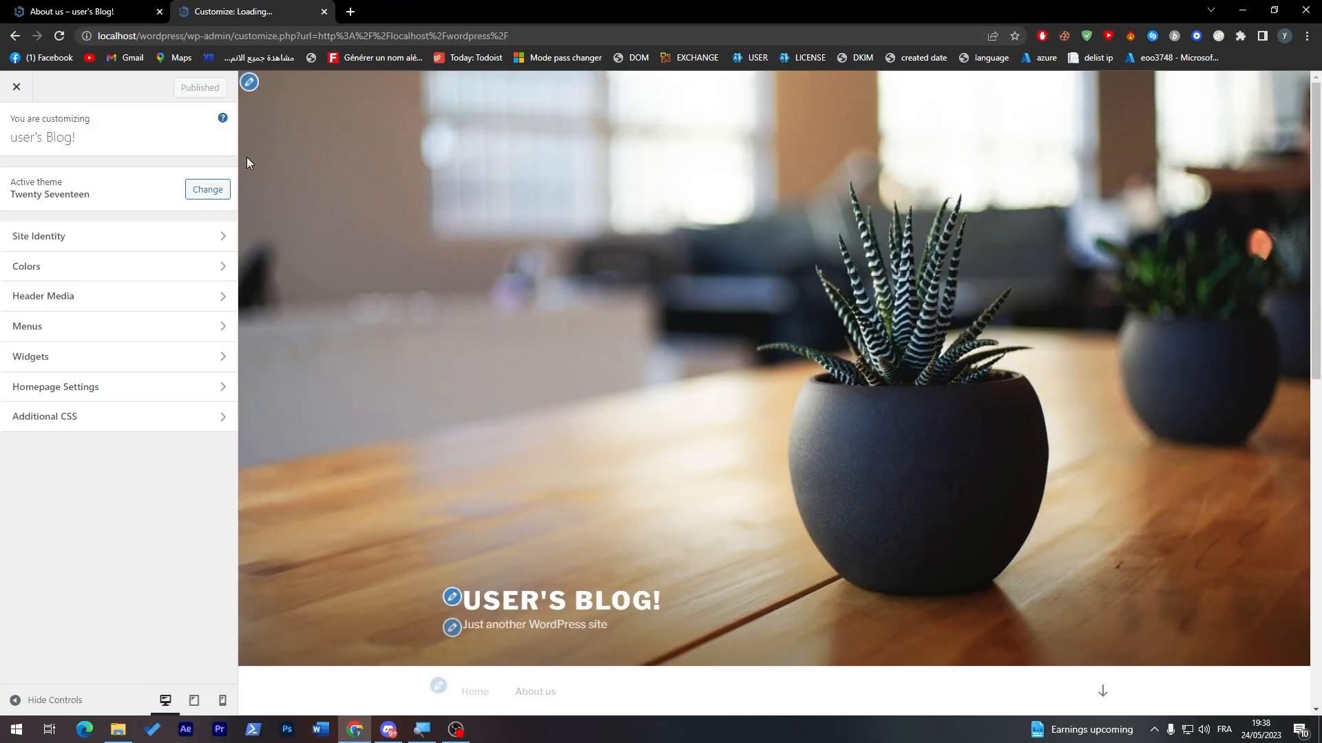
left_click(175, 327)
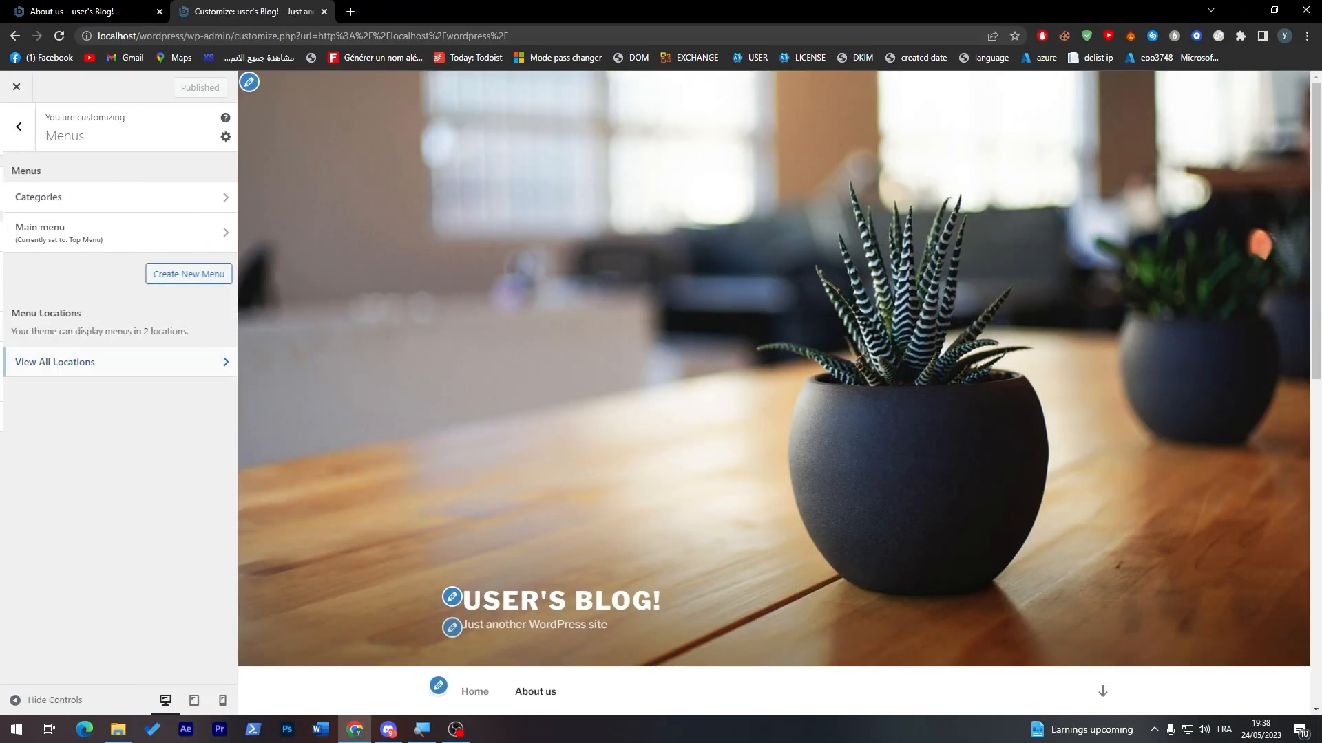
left_click(138, 232)
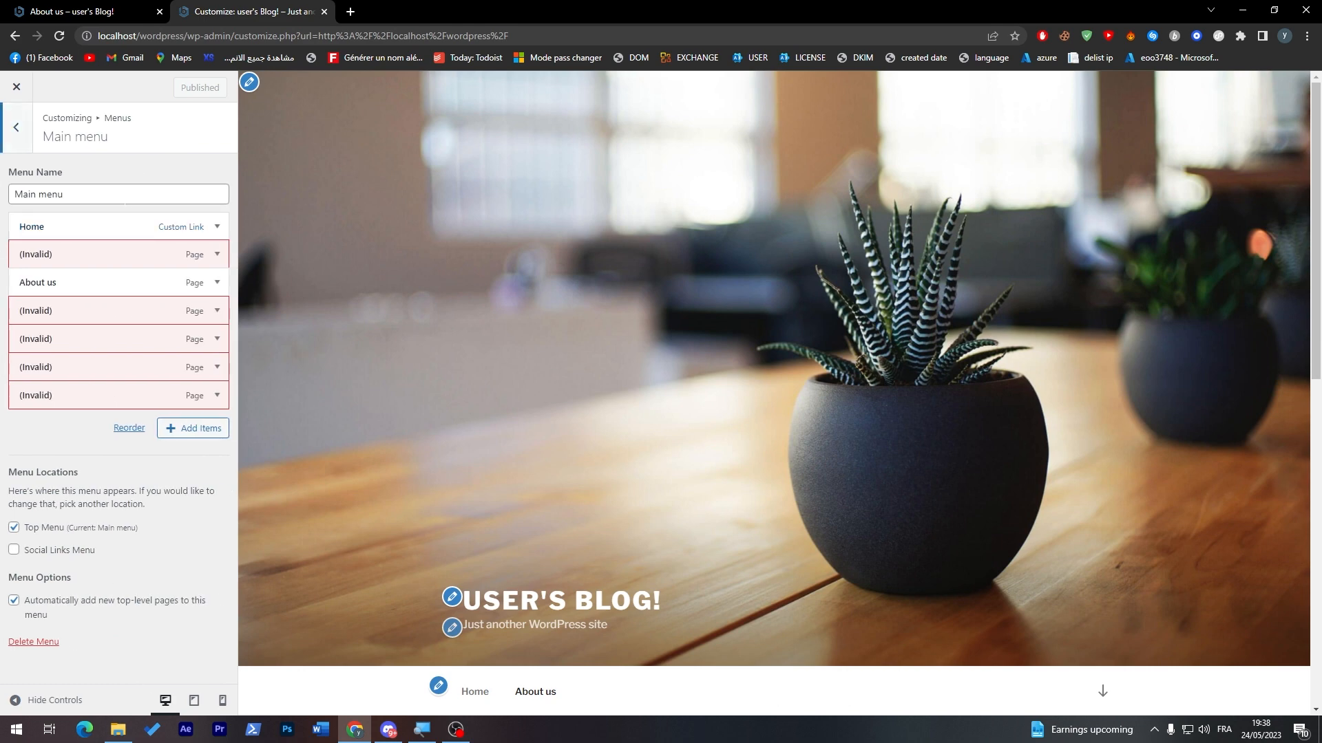
left_click(216, 254)
left_click(108, 250)
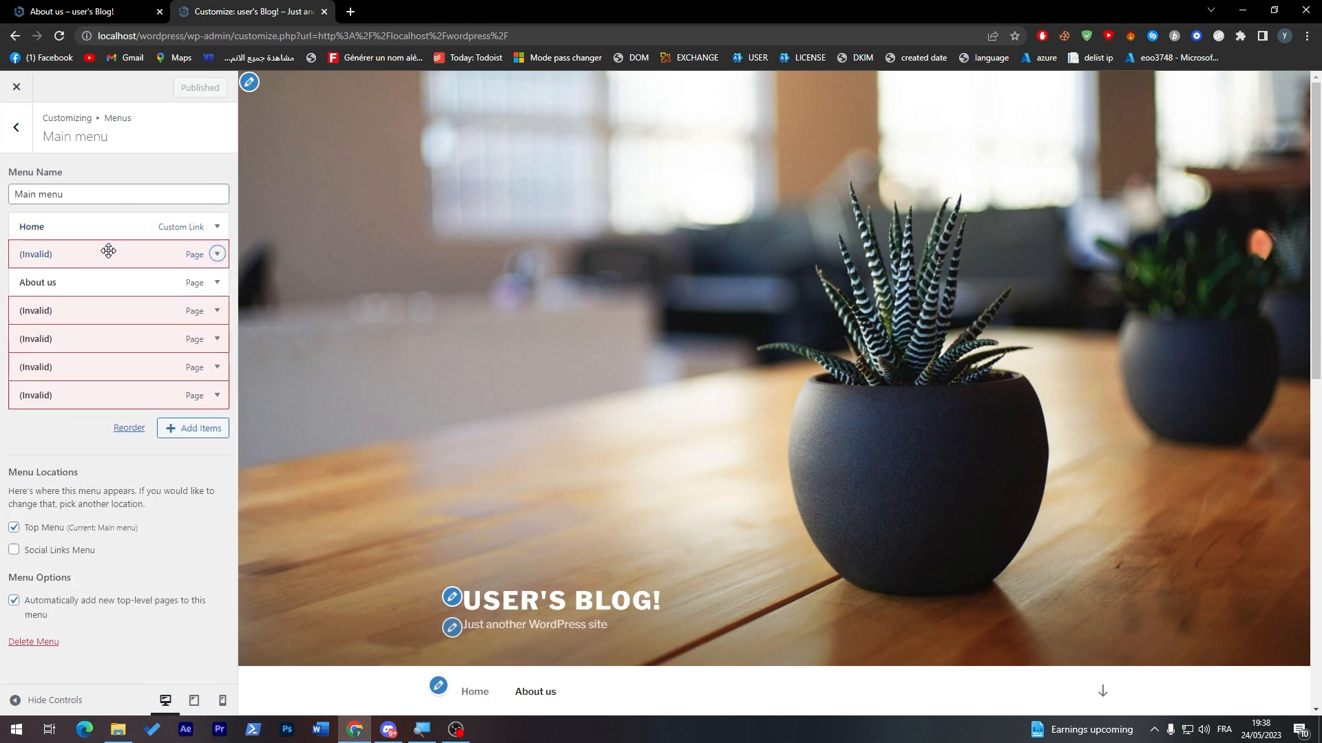
left_click(103, 252)
left_click(104, 253)
left_click(104, 253)
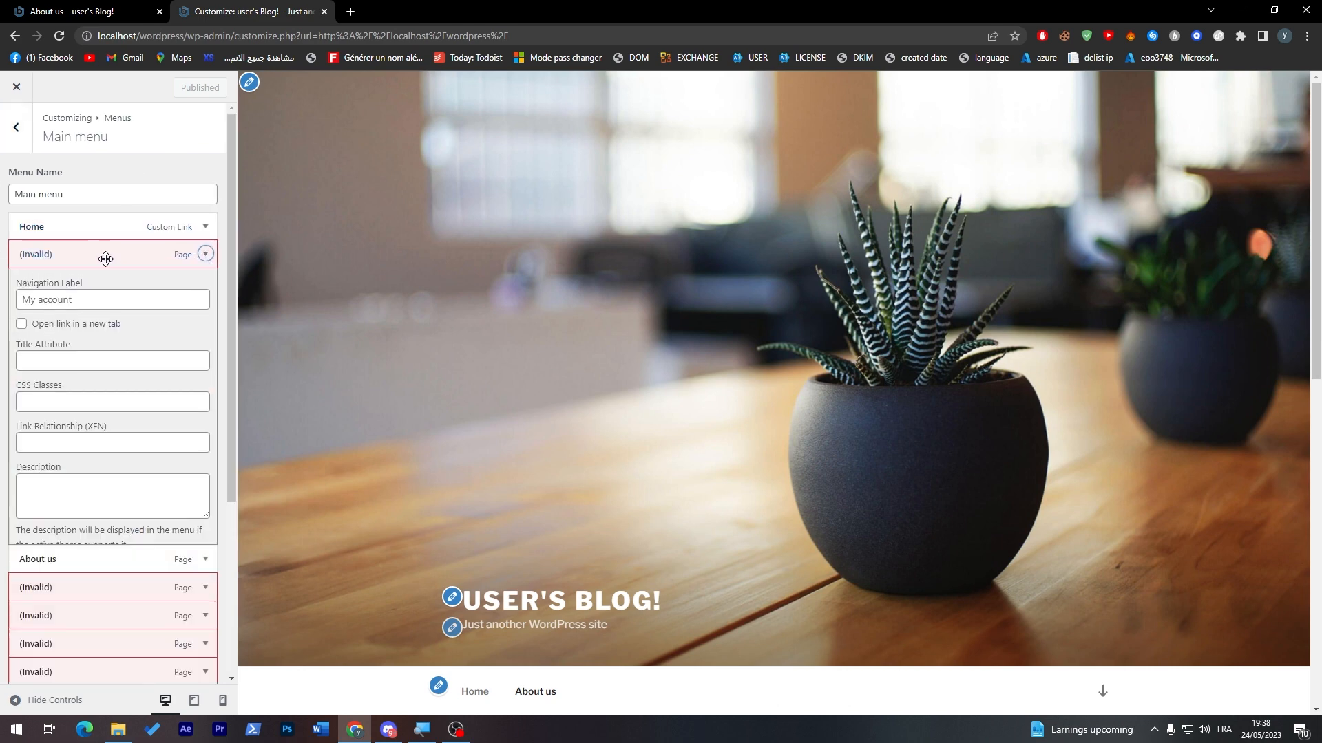
left_click(31, 587)
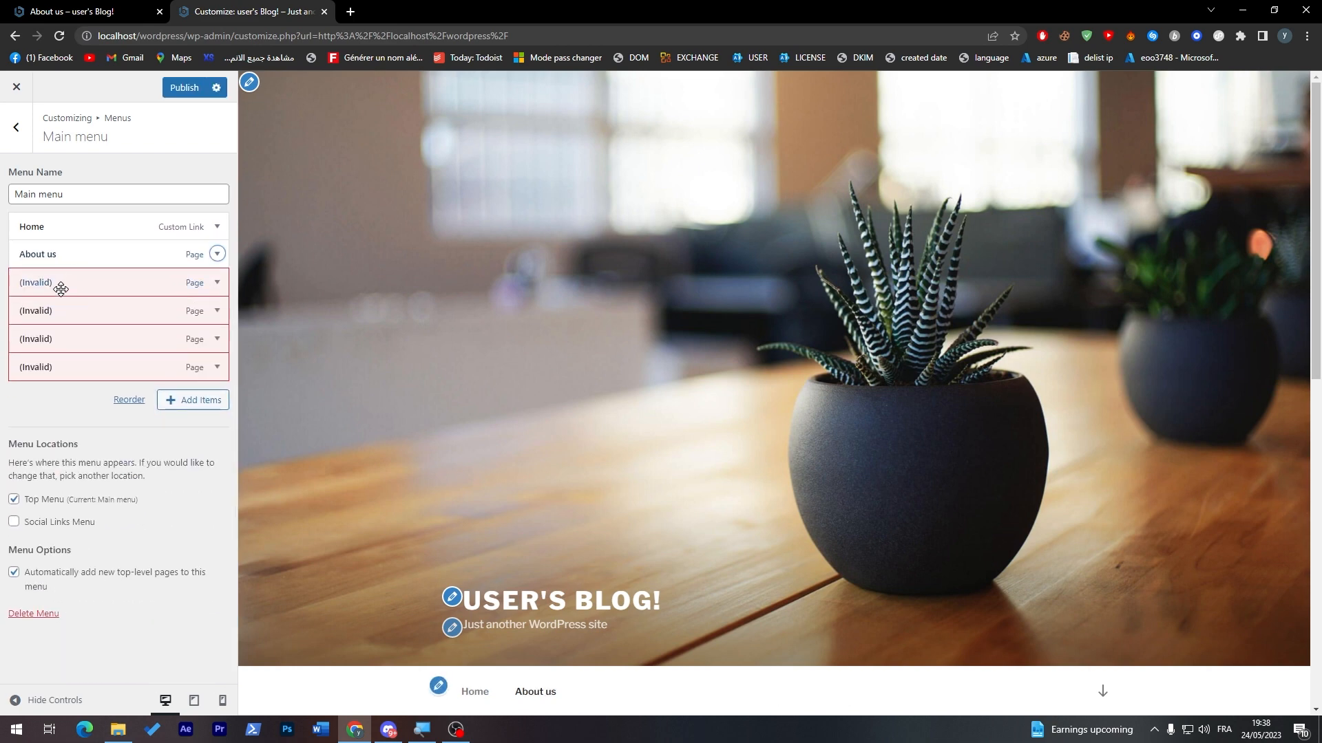
Step: Remove the remaining four invalid page entries from the Main menu, including "Sample Page", "Tell us about you" and "#130 (no title)"
left_click(59, 284)
left_click(31, 616)
left_click(69, 283)
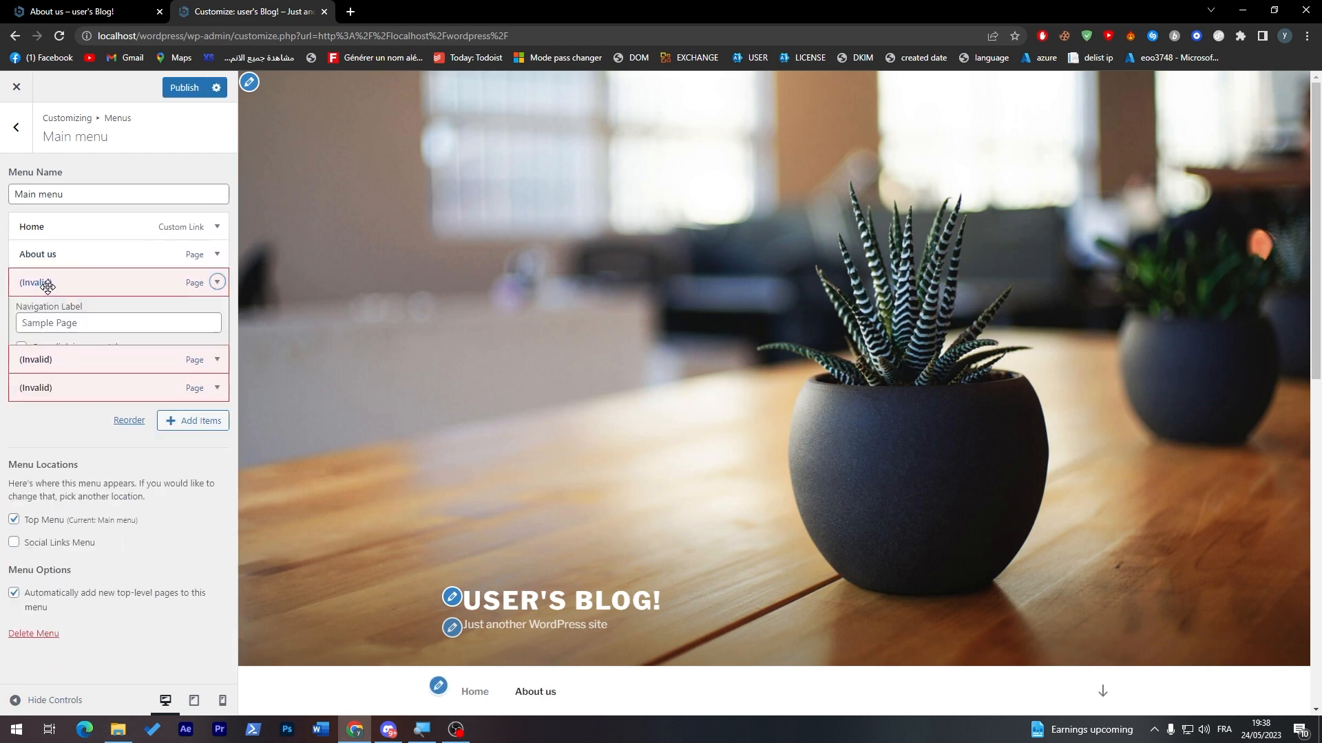
left_click(31, 615)
left_click(69, 282)
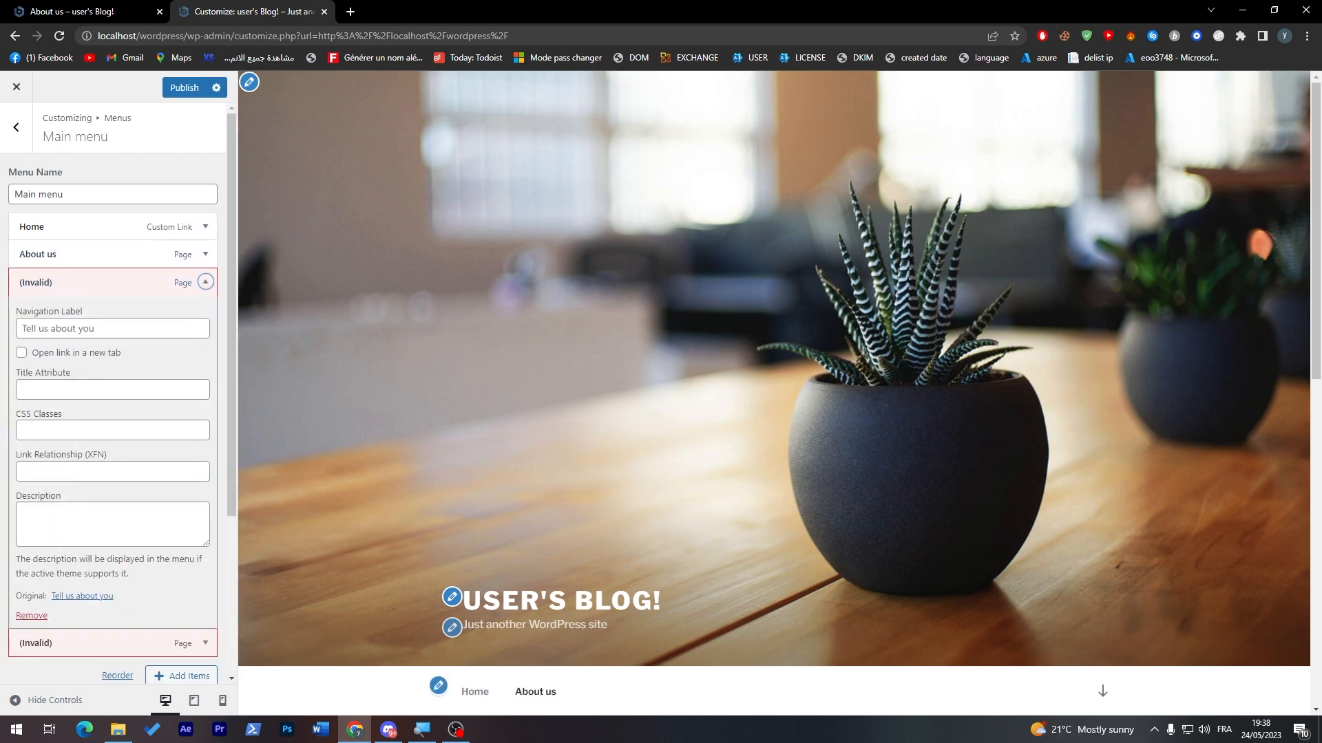
left_click(31, 615)
left_click(65, 283)
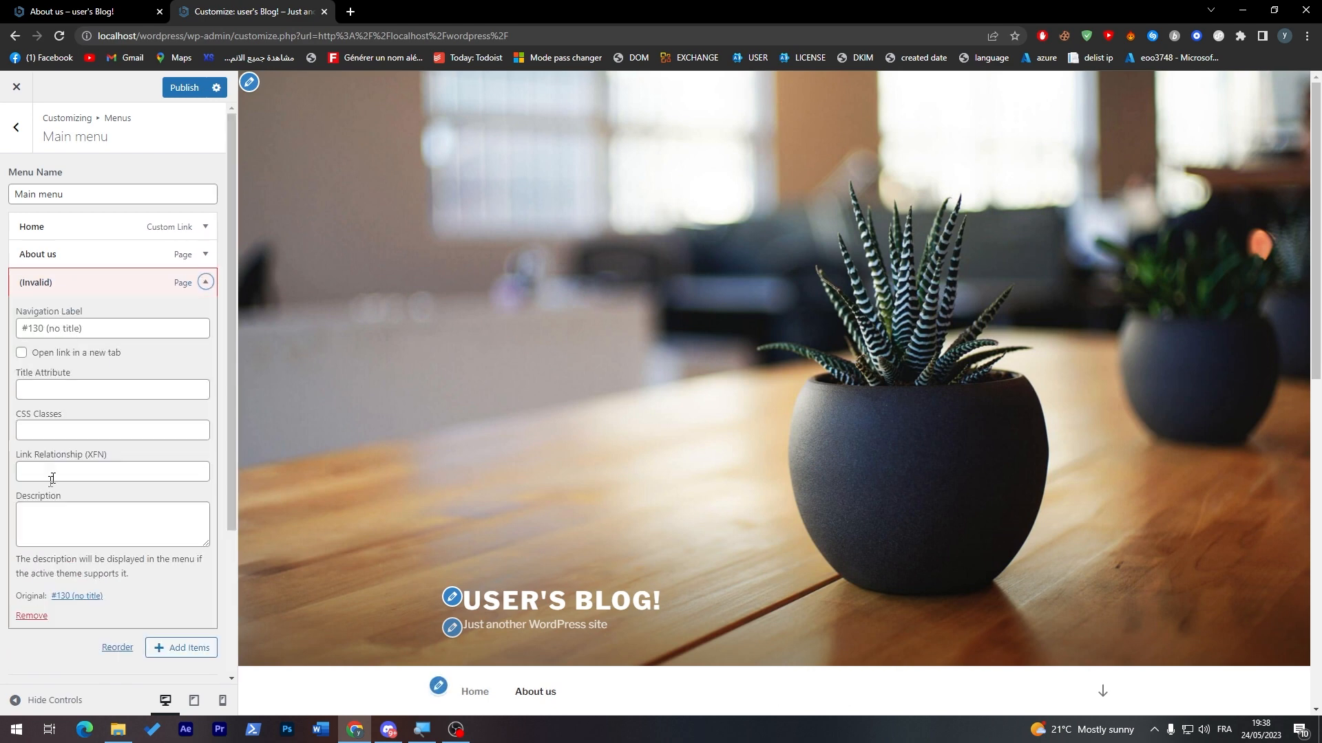
left_click(31, 615)
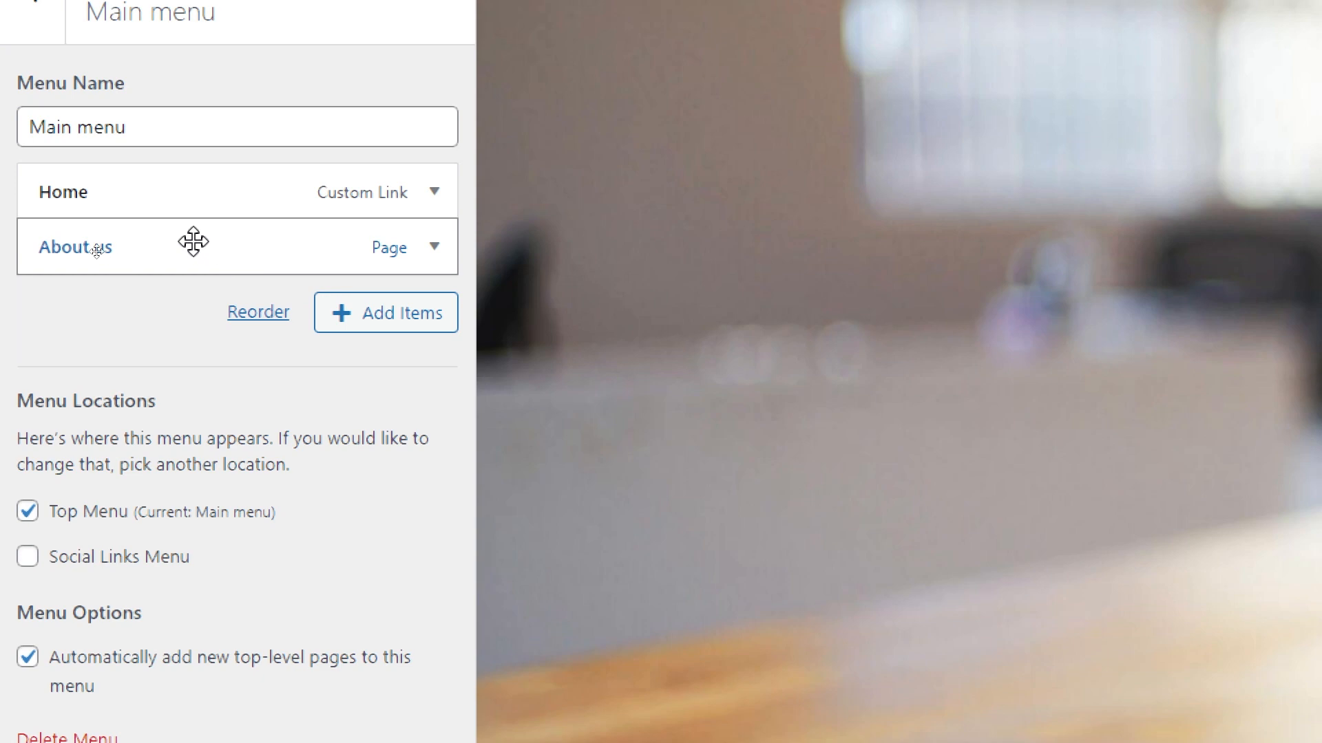
Step: Remove the About us page from the Main menu
left_click(194, 241)
left_click_drag(458, 284, 493, 703)
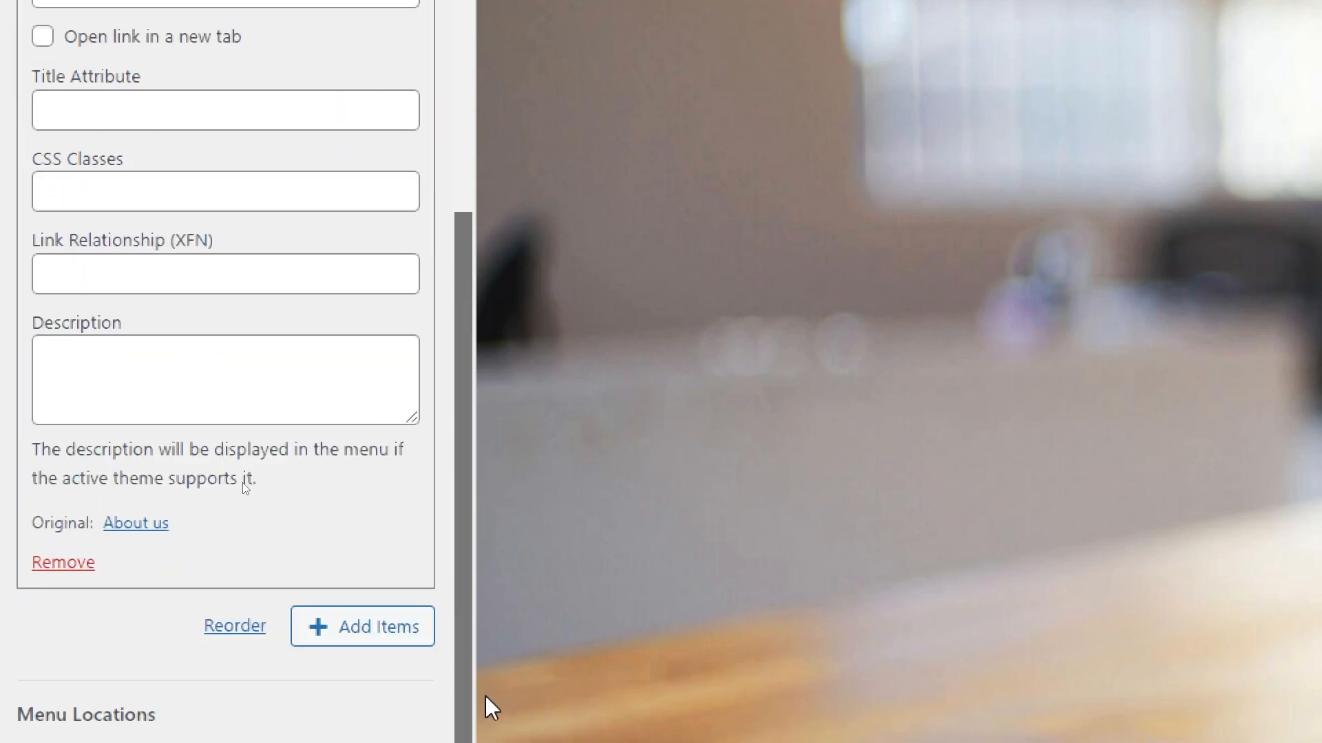
left_click(62, 564)
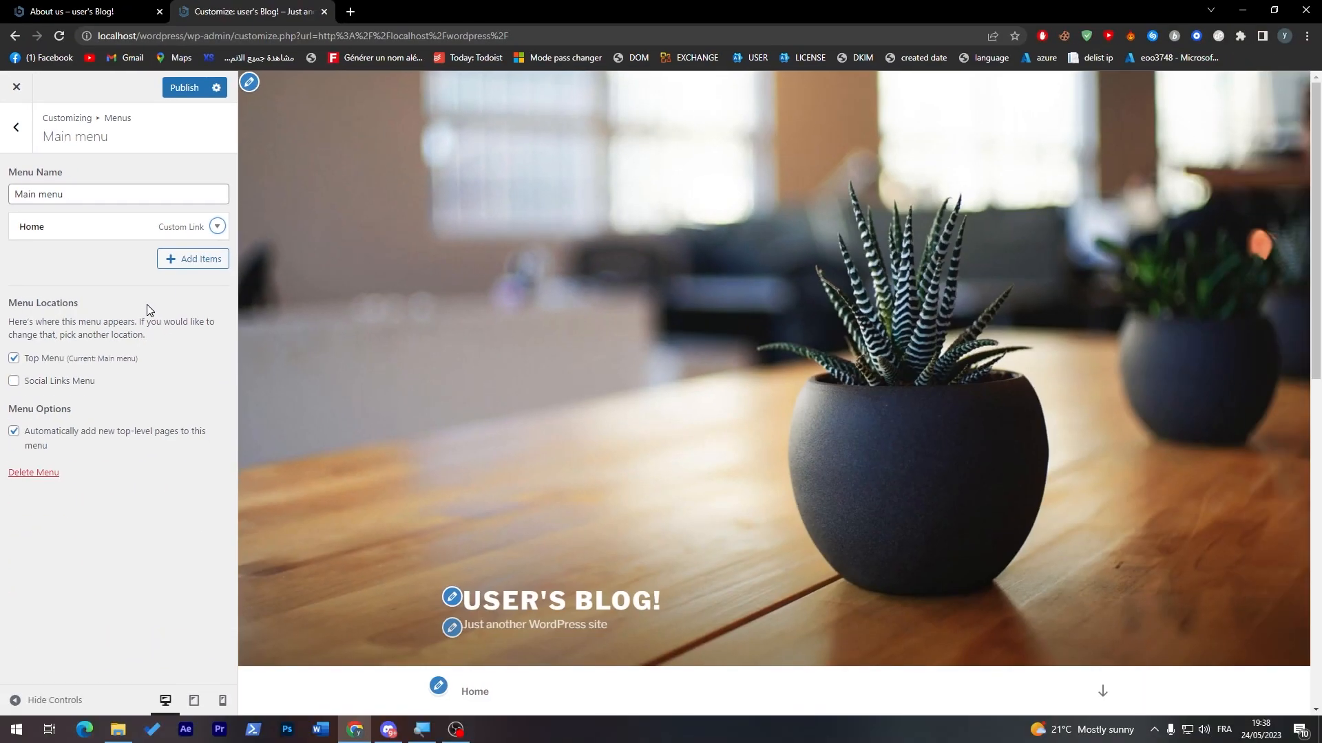
Step: Publish the menu changes, leave the customizer and check the home page's navigation
left_click(183, 89)
left_click(16, 86)
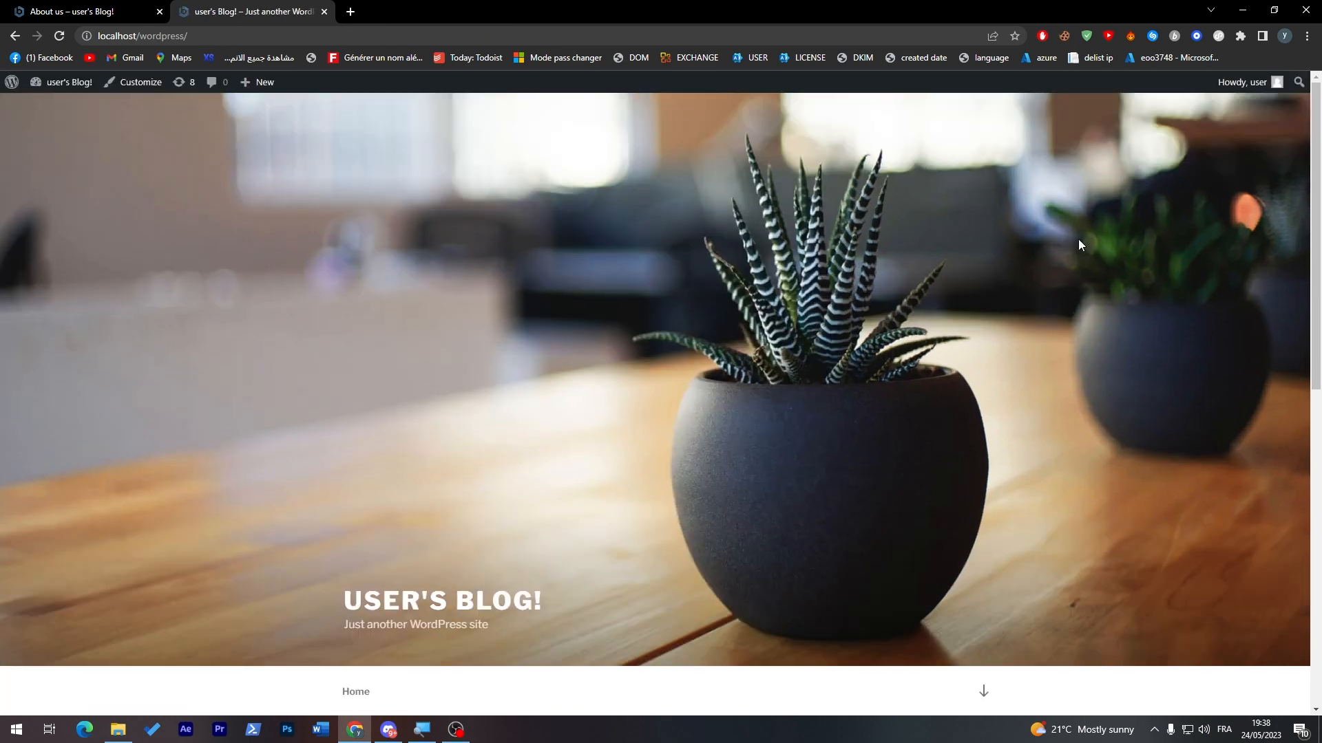
scroll(919, 265, "down", 6)
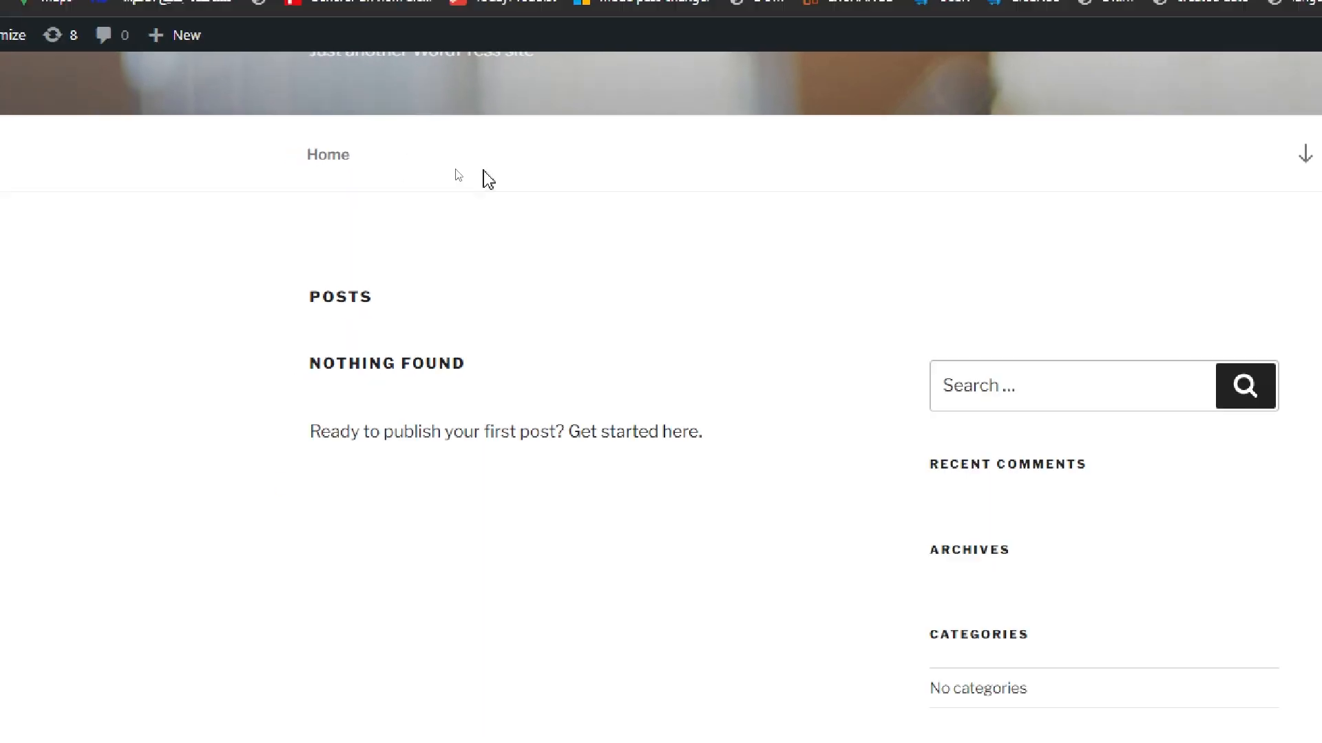
Step: Reload the published About us page and compare its navigation and address with the home page's
left_click(108, 9)
mouse_move(42, 94)
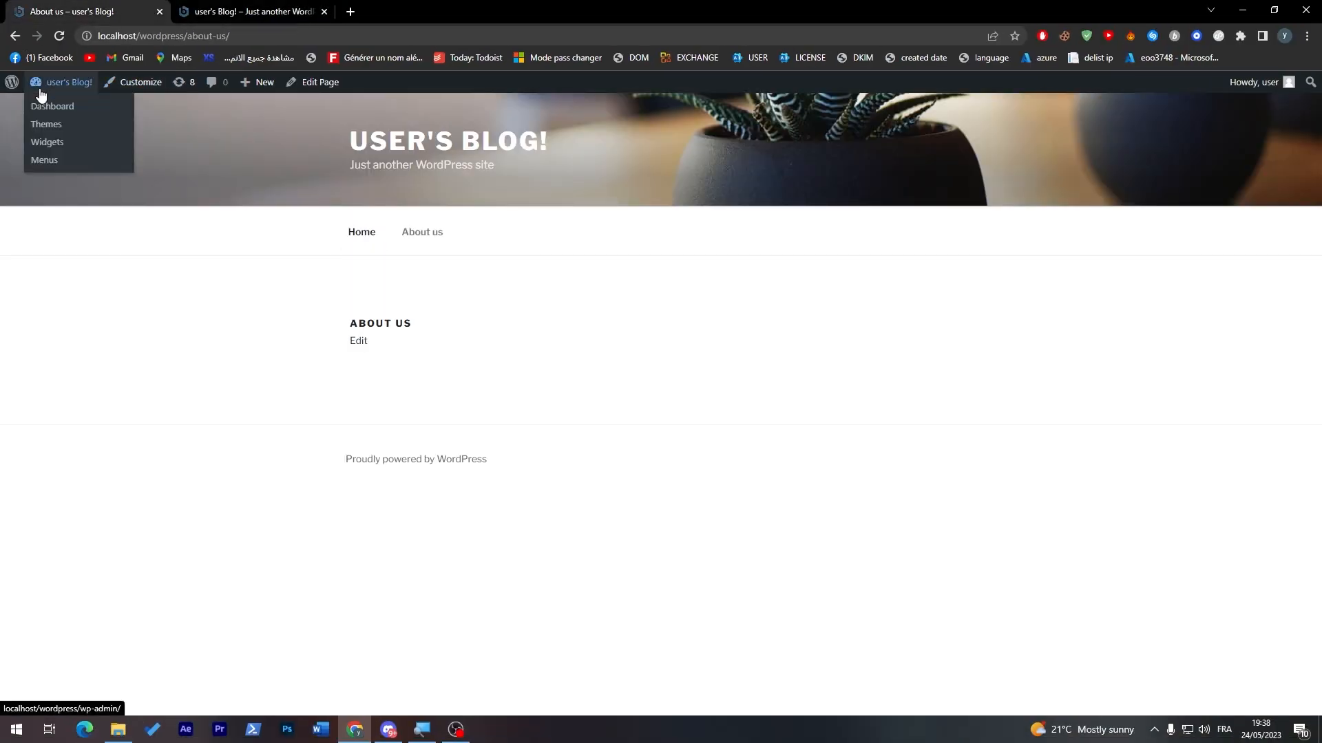
left_click(58, 36)
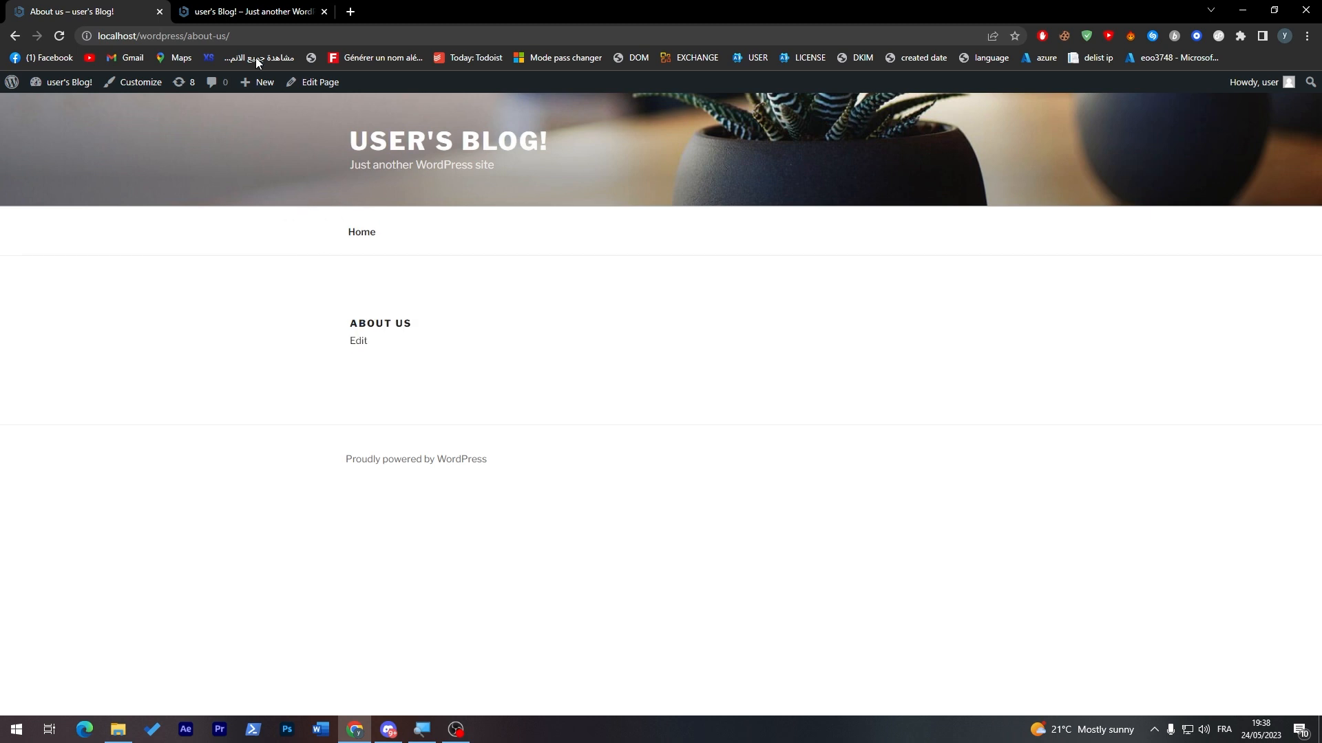
left_click_drag(231, 36, 145, 35)
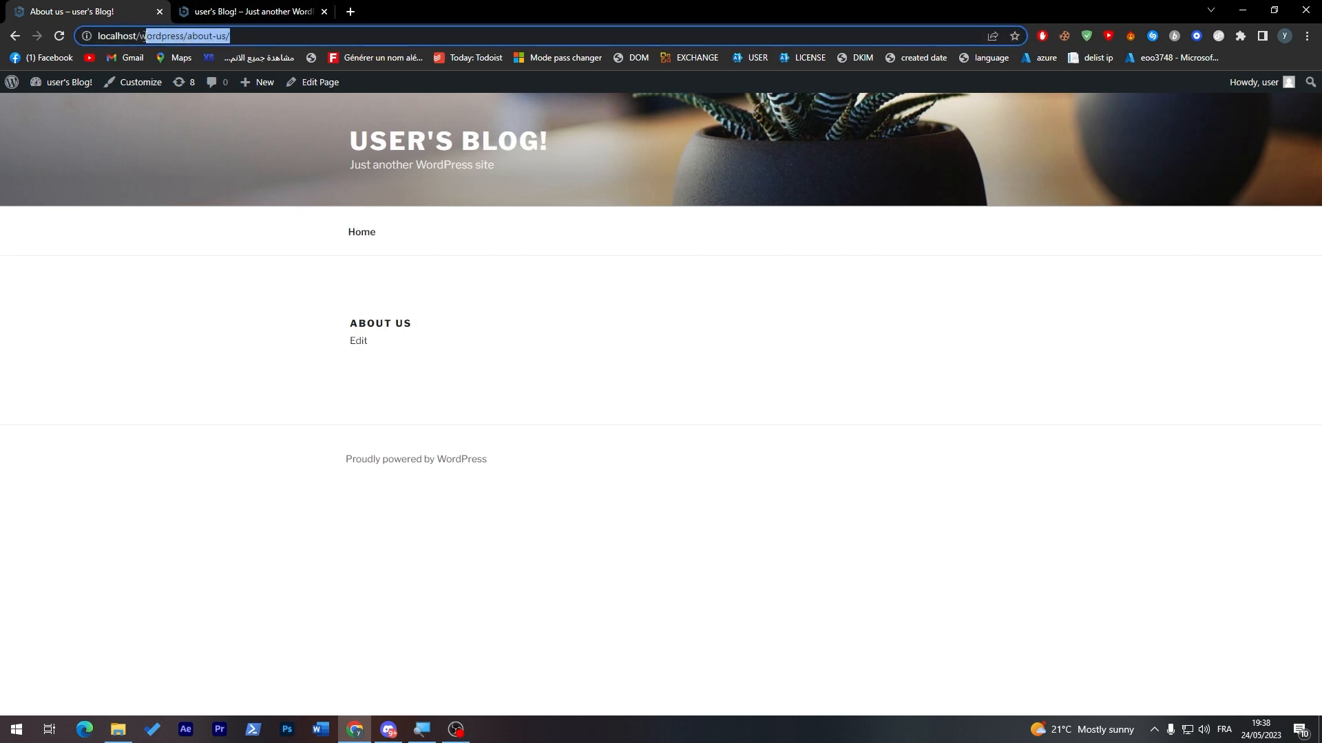
left_click(276, 12)
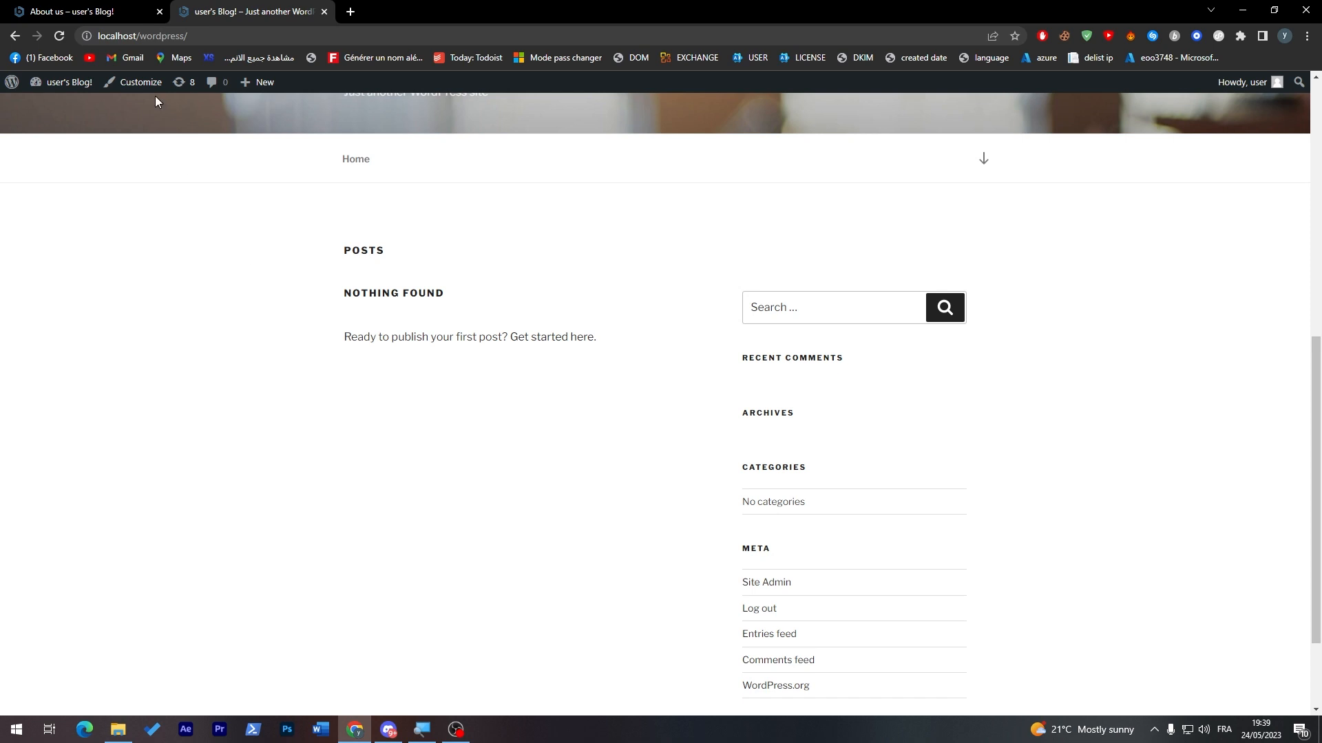
Step: Go from the About us page to the site admin and open the list of pages
left_click(76, 11)
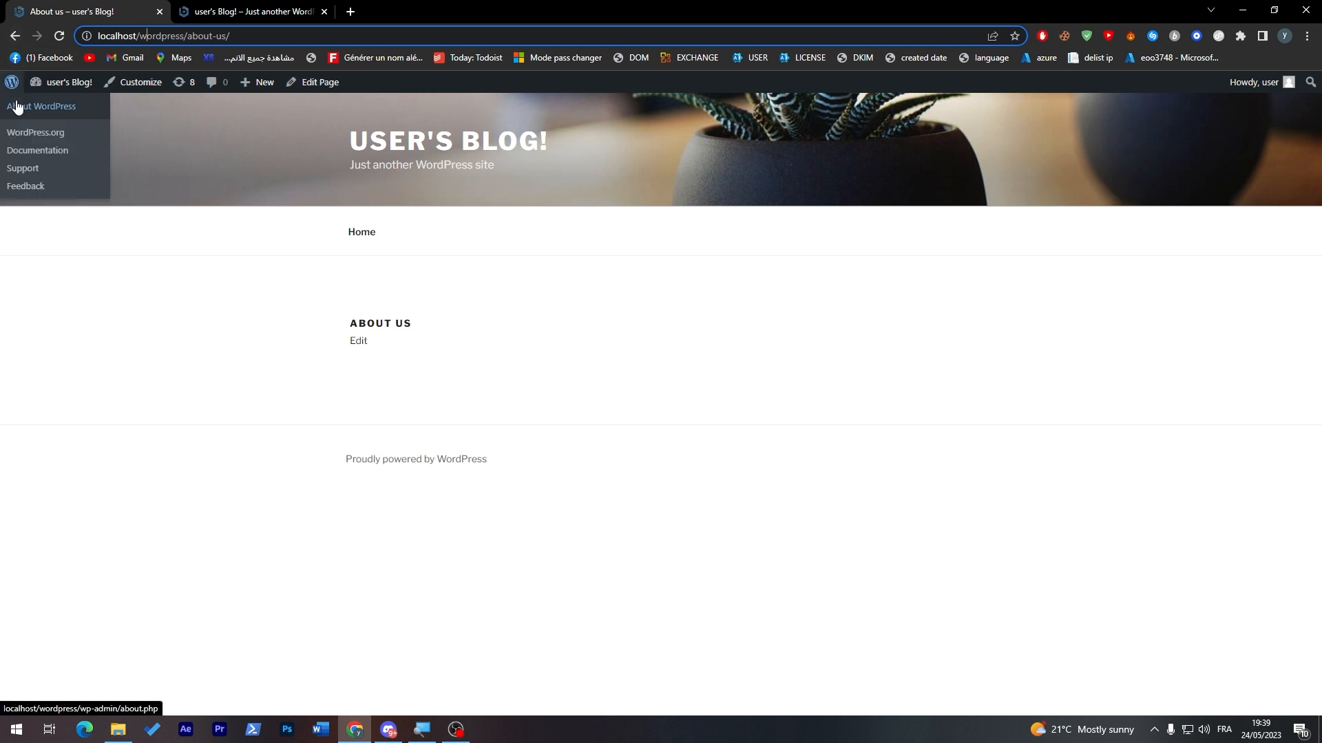
left_click(50, 105)
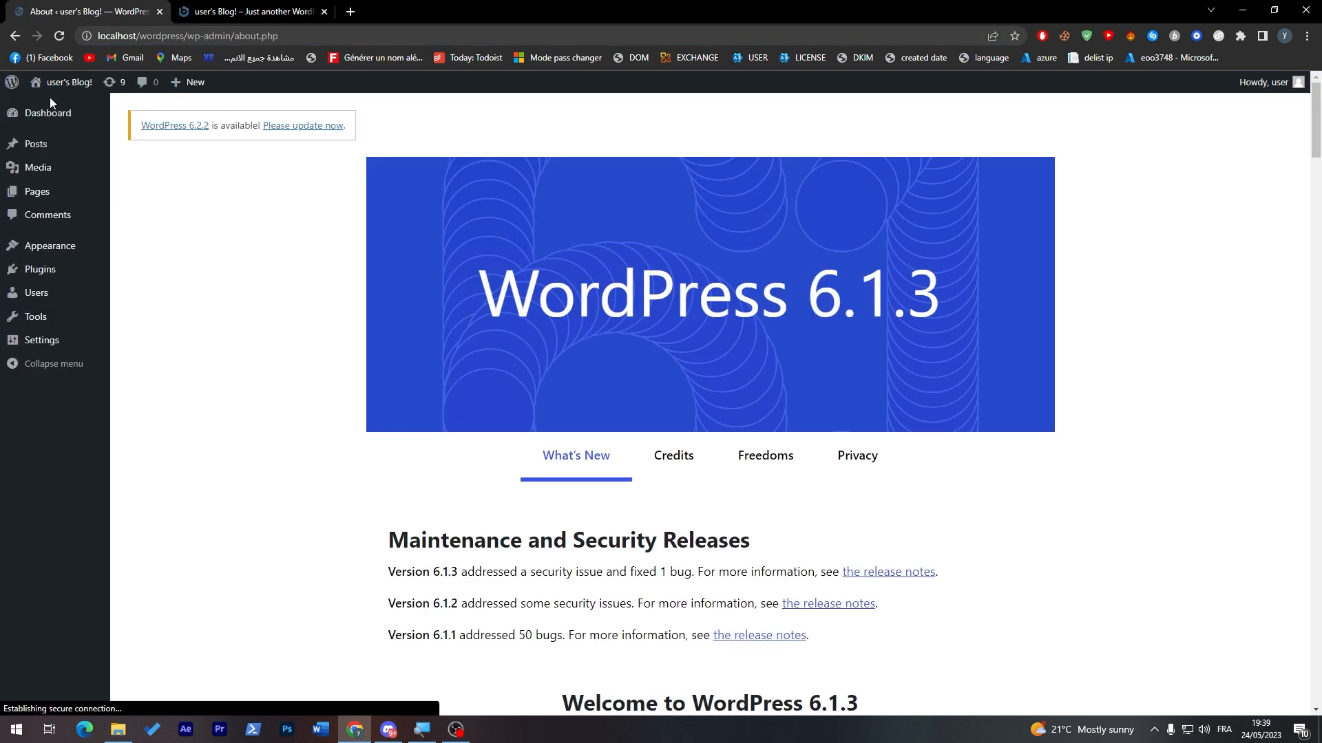
left_click(38, 192)
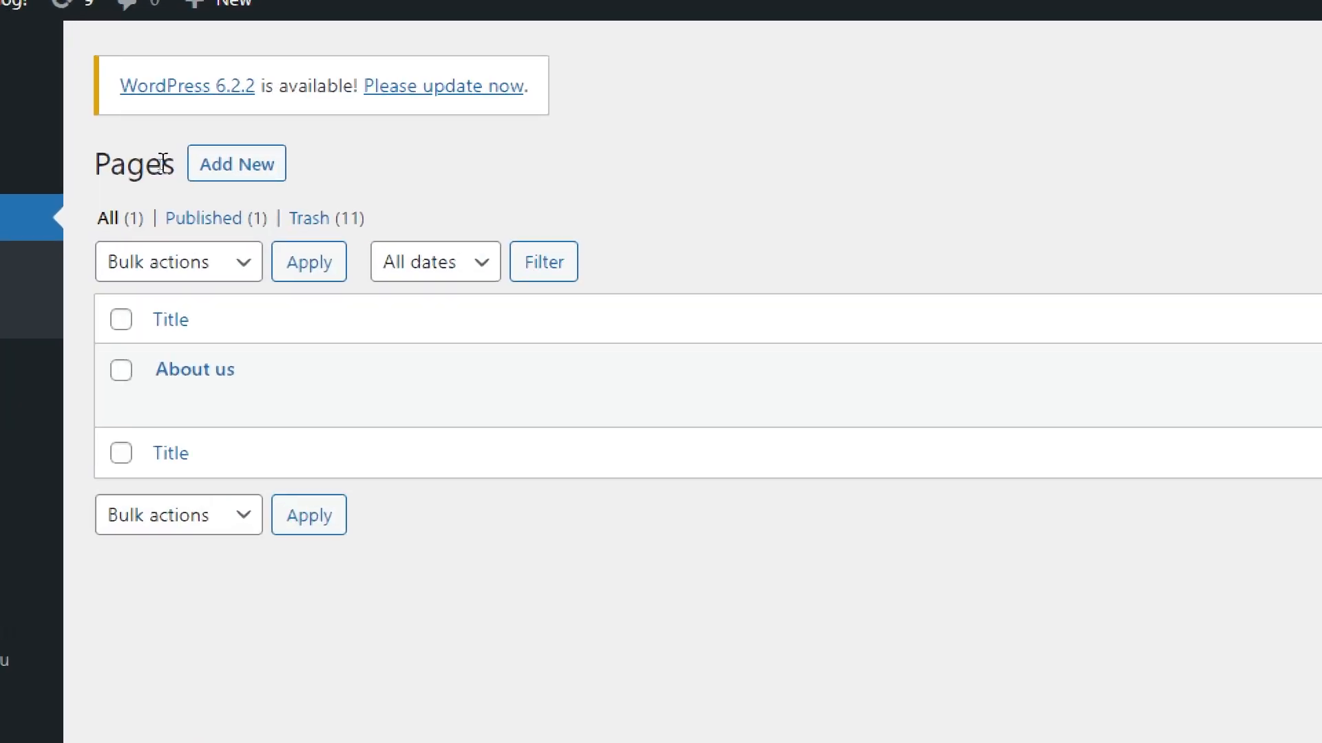
Step: Create a new page titled "Services" and publish it
left_click(271, 173)
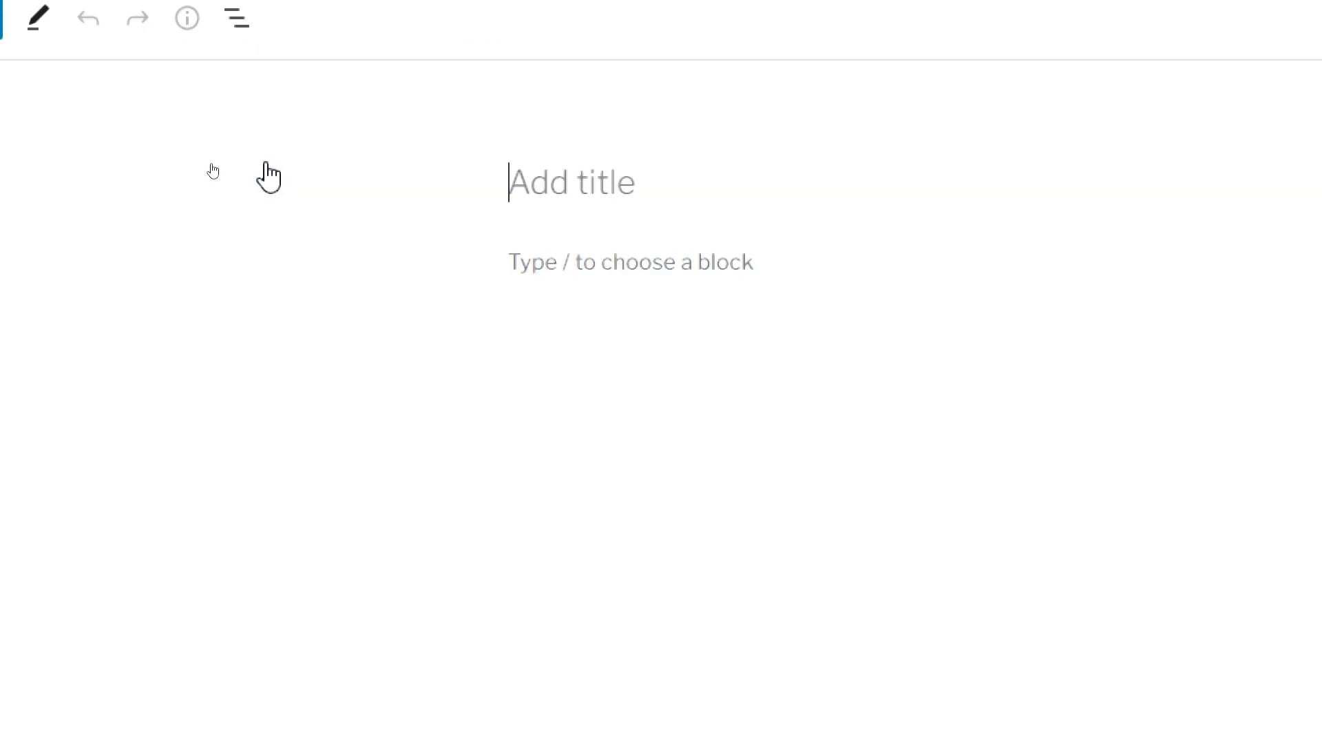
left_click(857, 195)
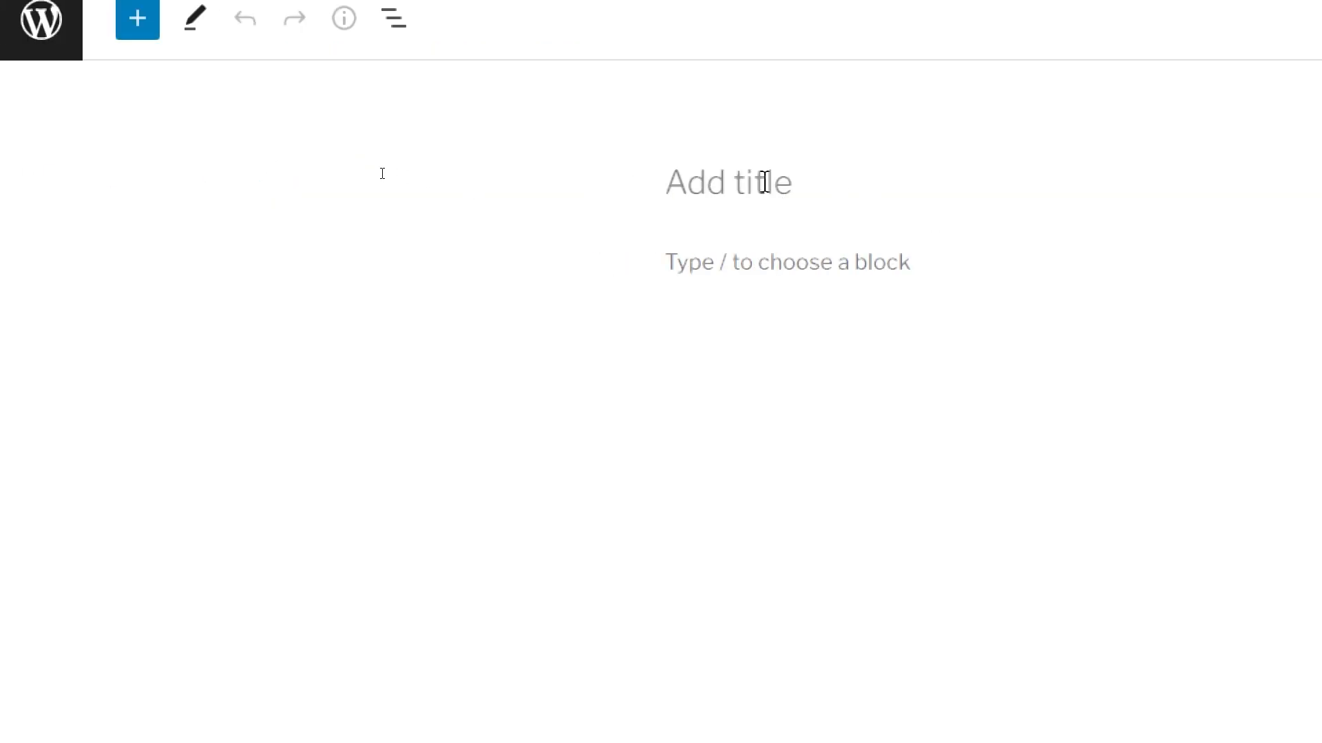
type("Services")
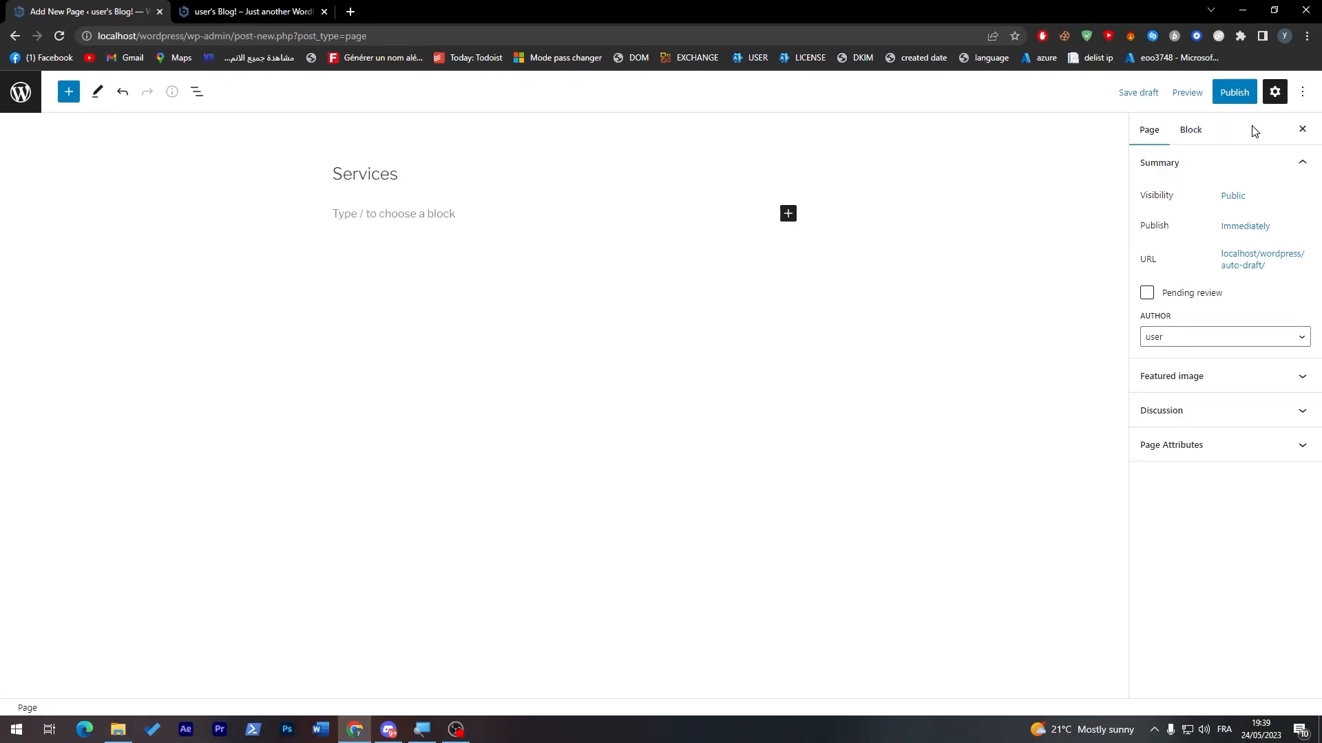
left_click(1234, 91)
left_click(1182, 96)
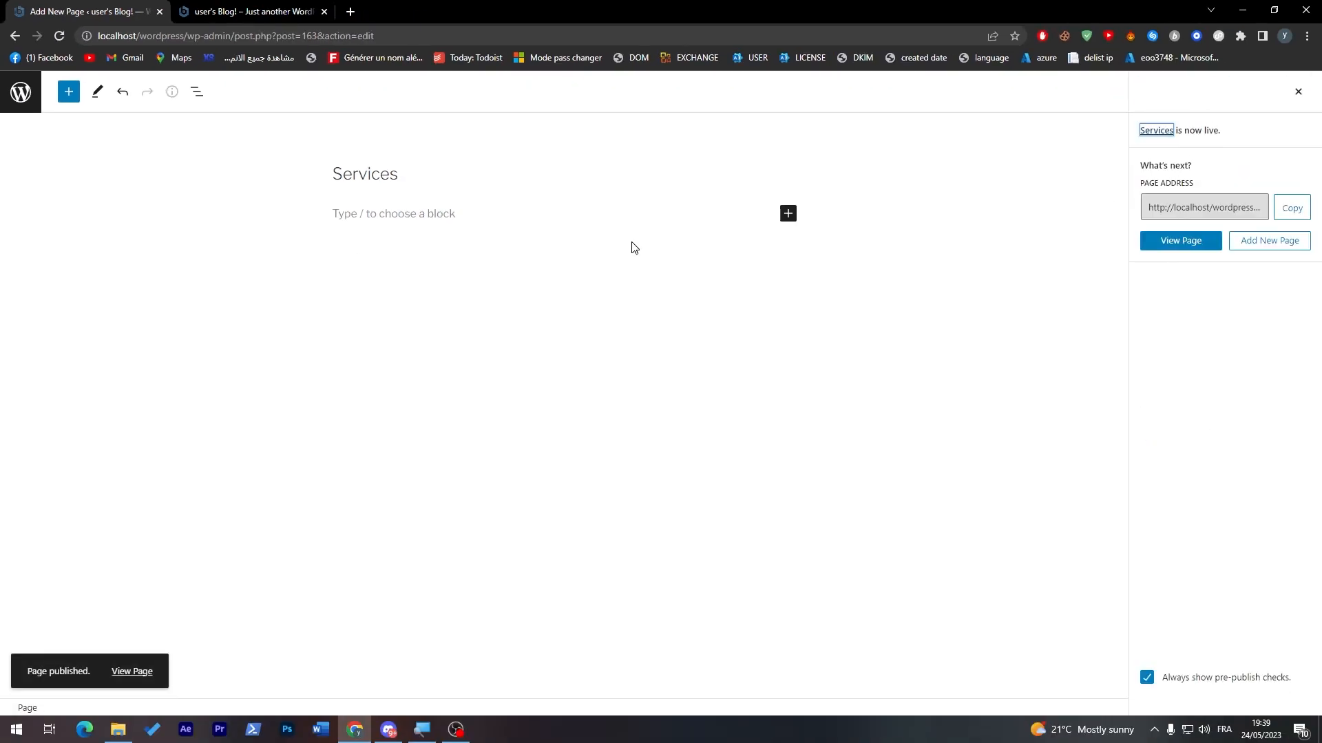
Step: Return to the pages list, then create and publish a page titled "Pricing"
left_click(21, 91)
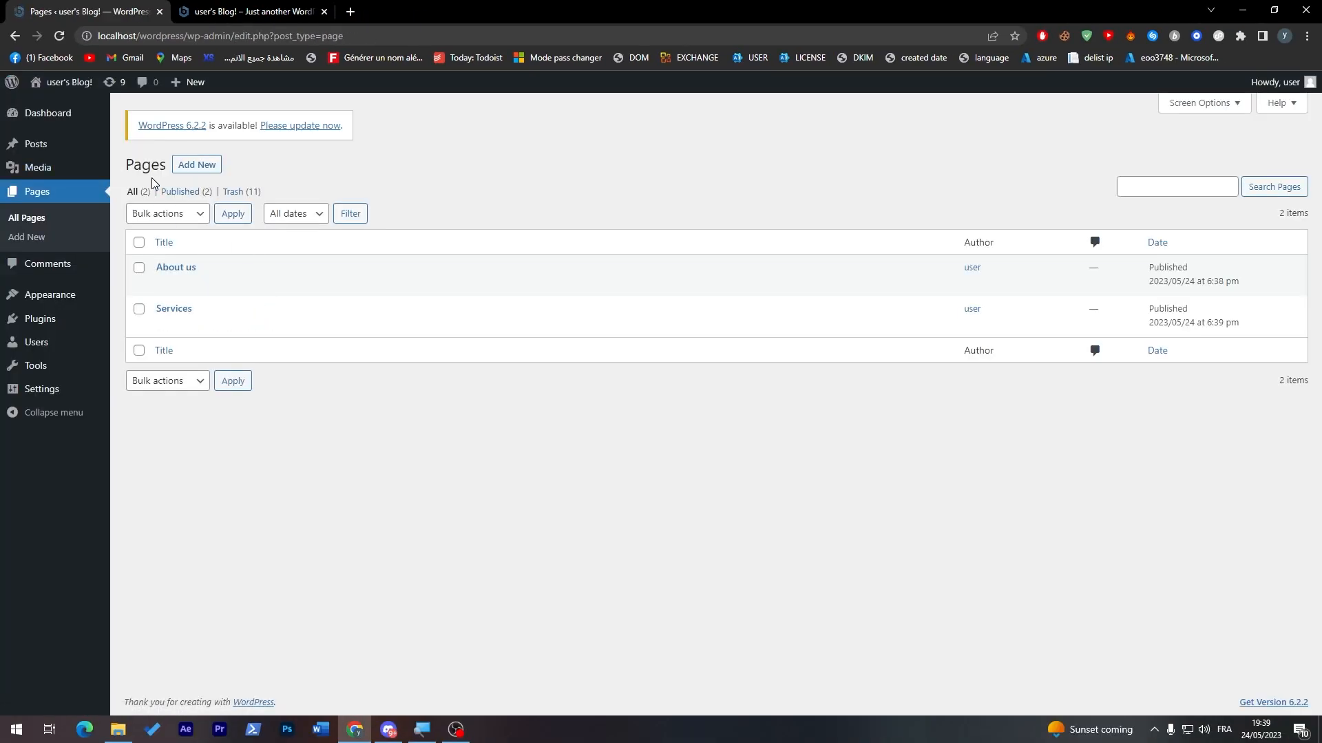
left_click(197, 165)
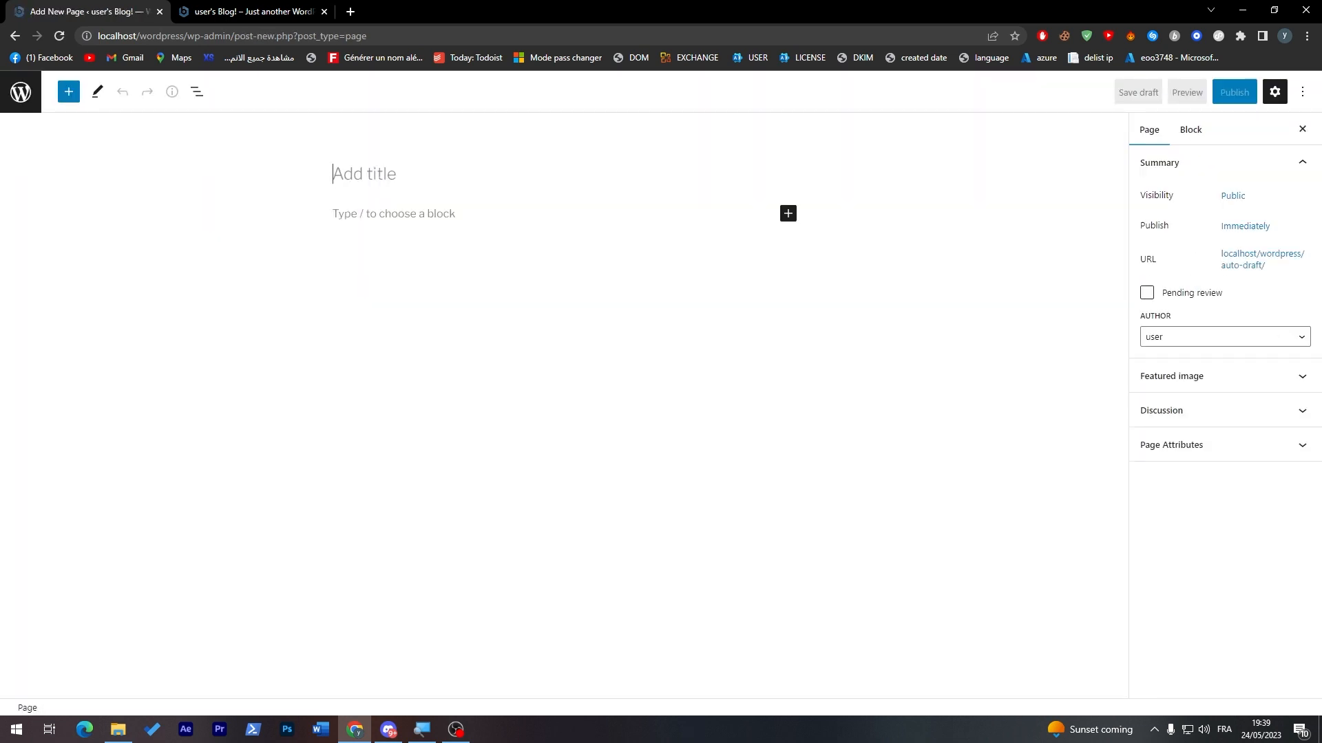
type("Pricing")
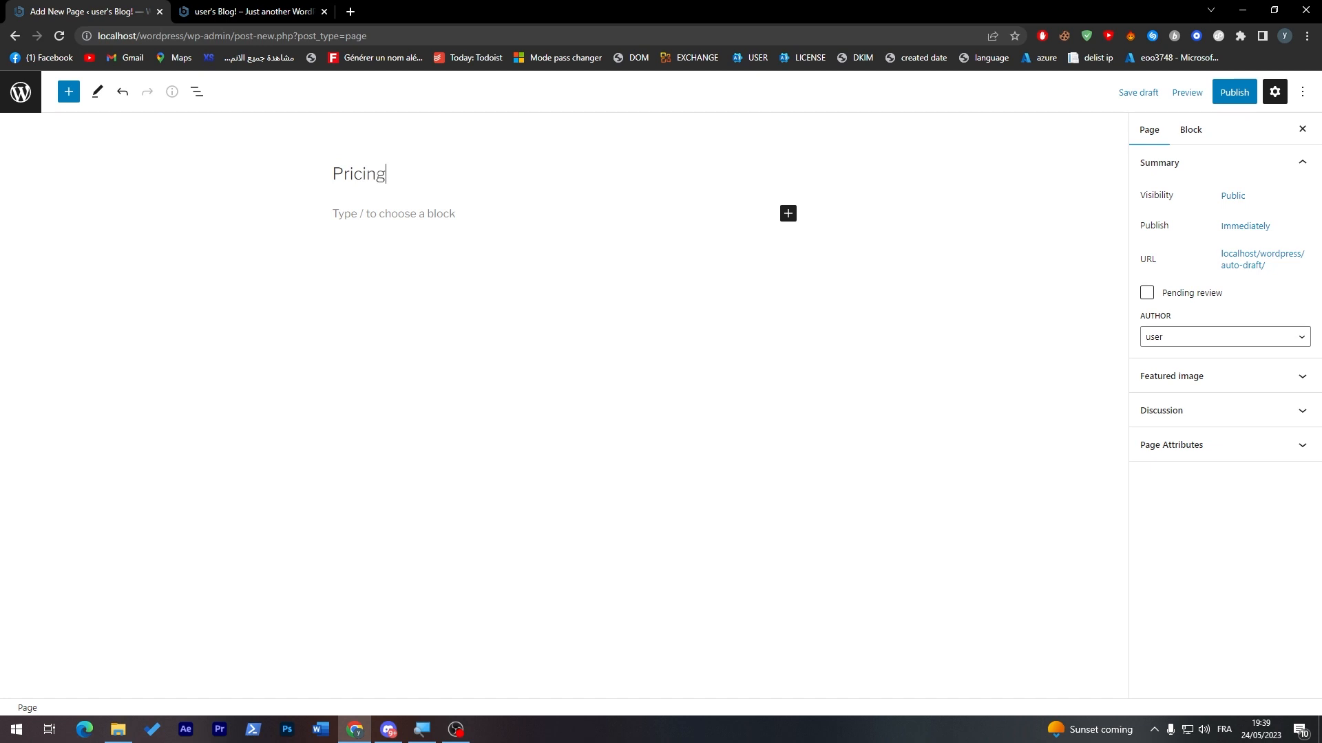
left_click(1234, 92)
left_click(1200, 91)
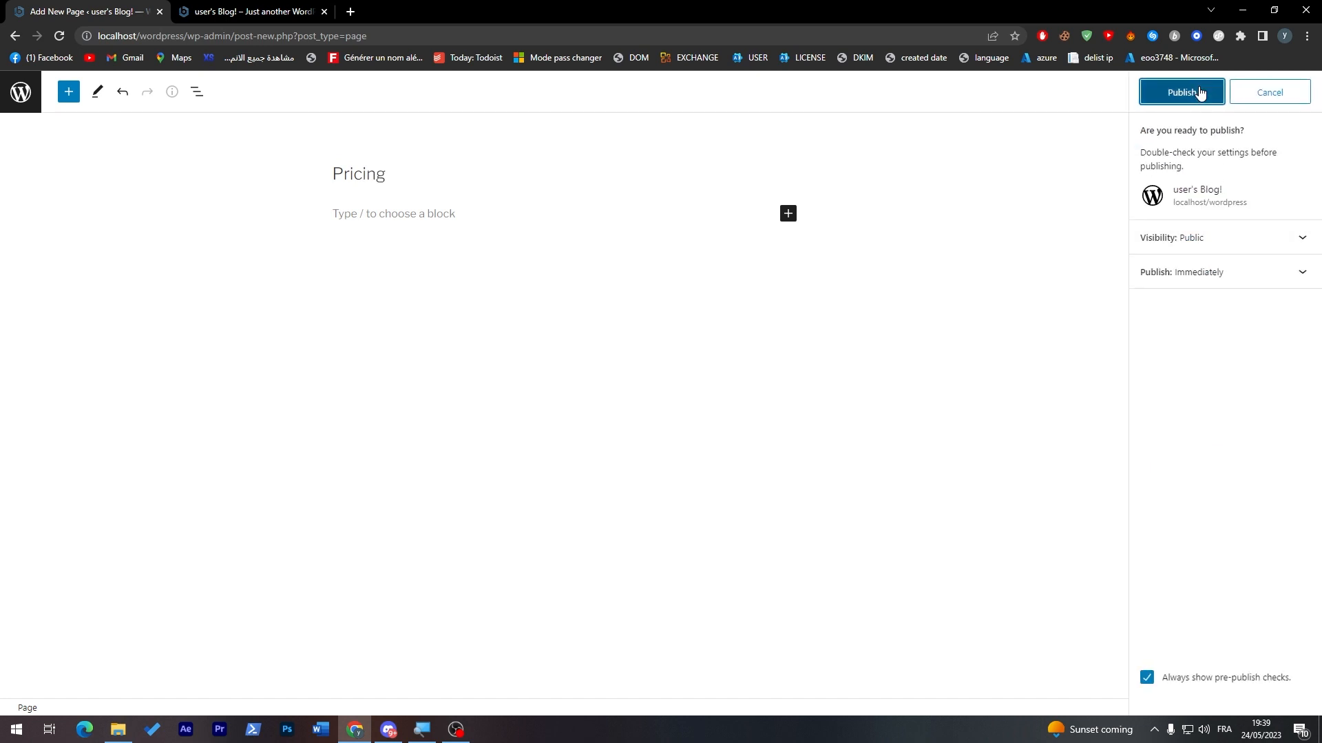
Step: Go back to the pages list, then add and publish a page titled "News"
left_click(20, 90)
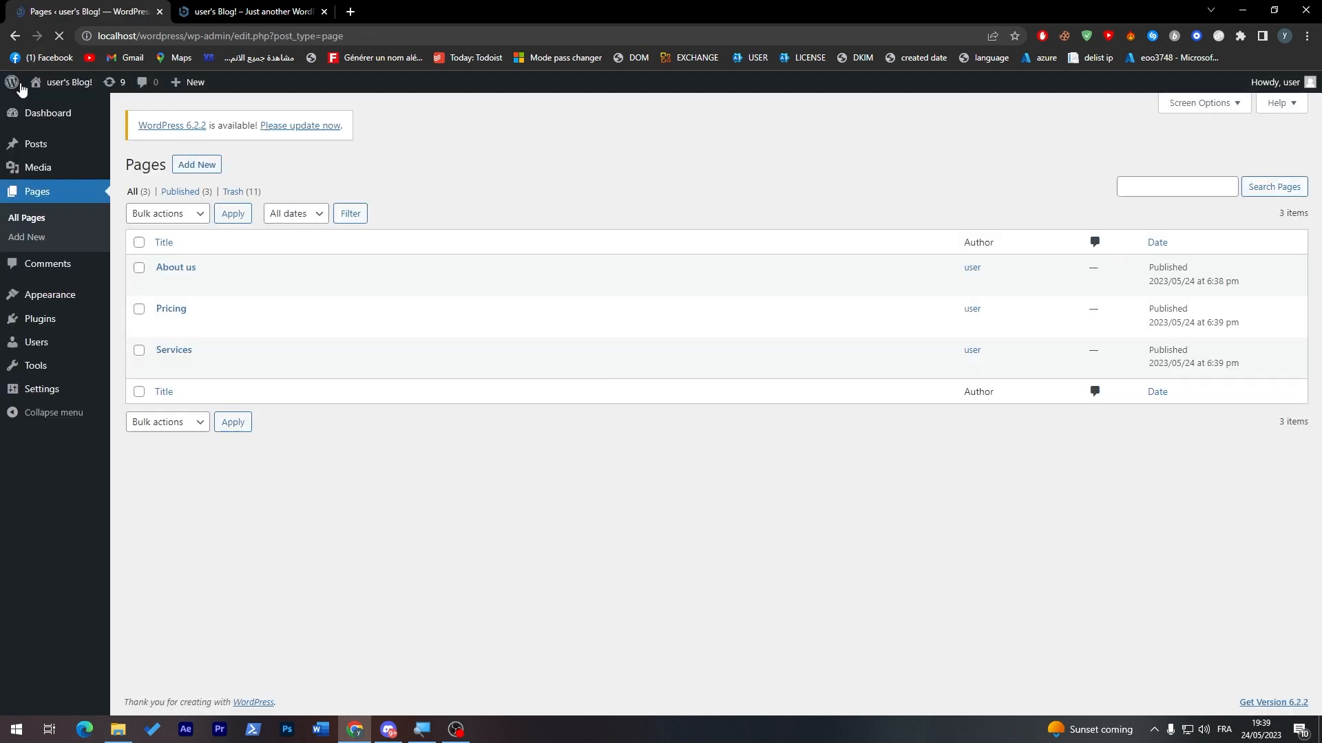
left_click(198, 166)
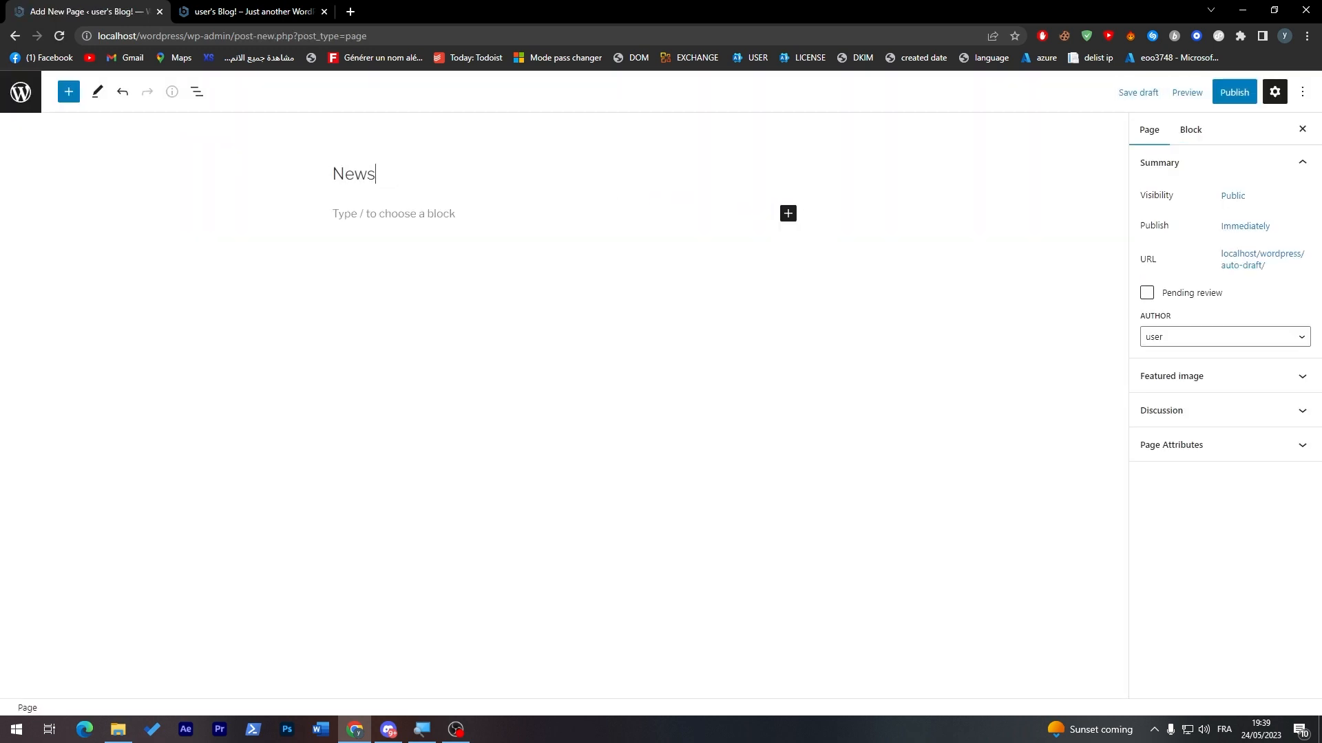
left_click(1245, 95)
left_click(1217, 95)
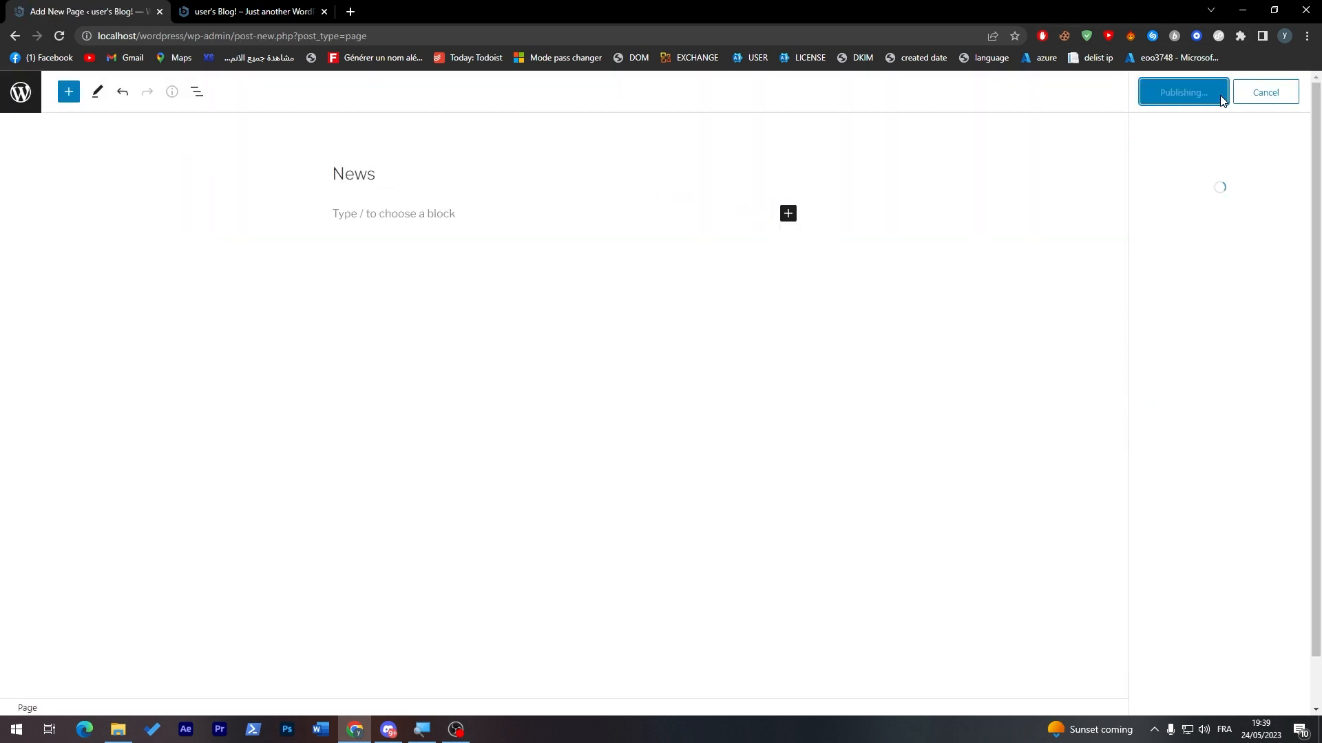
Step: Leave the editor for the pages list, then create and publish a page titled "Sport"
left_click(21, 91)
left_click(212, 172)
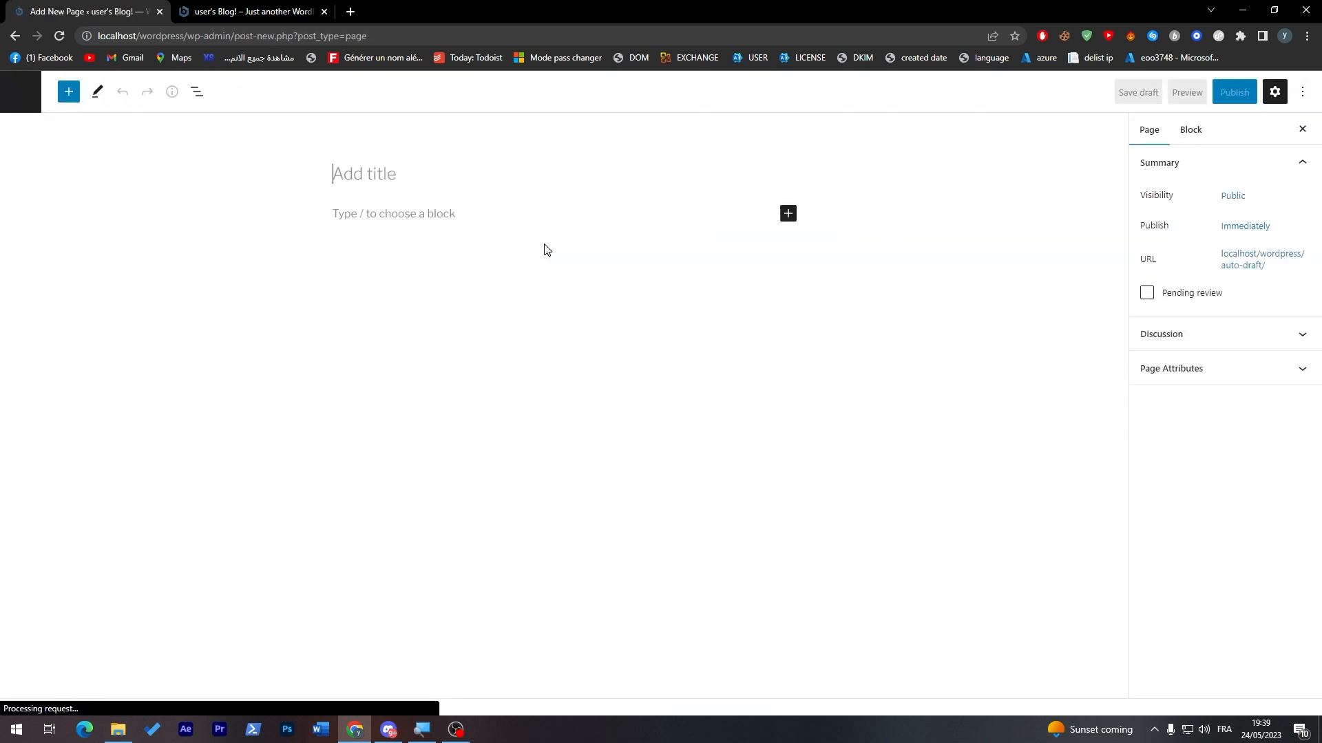
type("Sport")
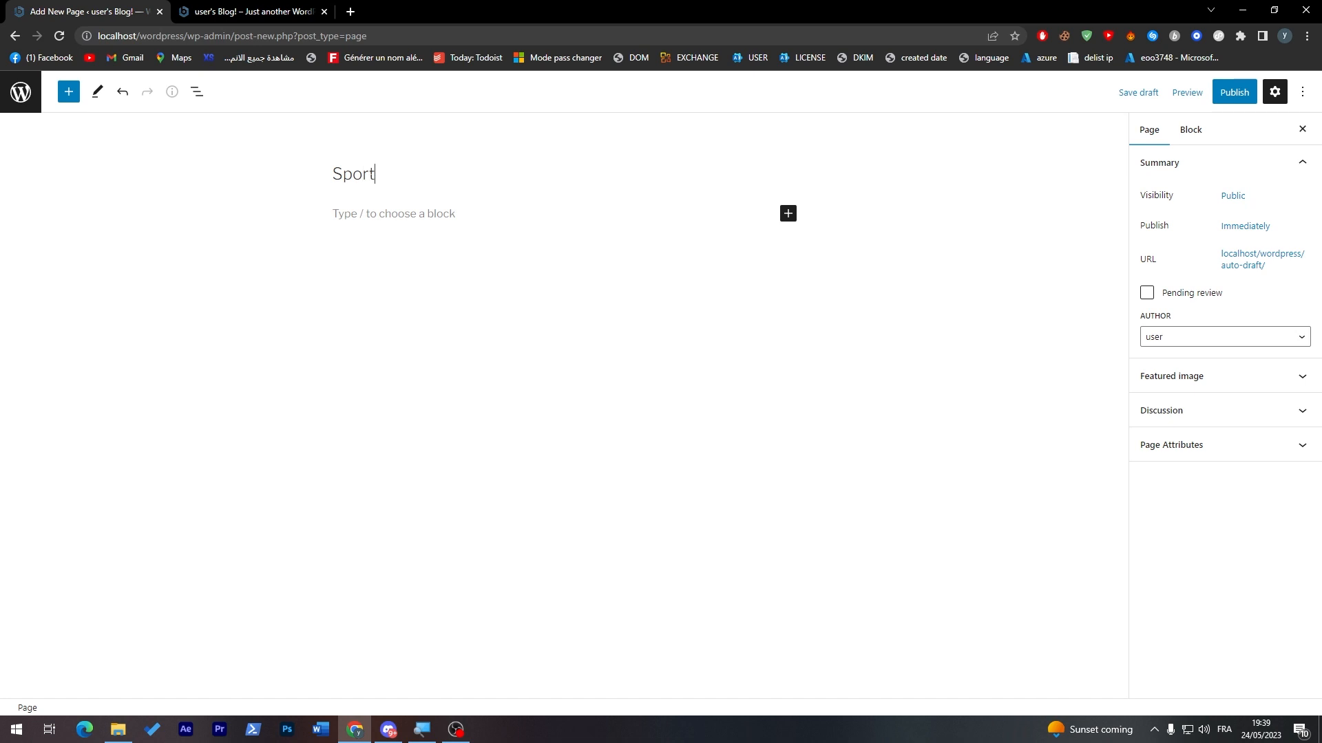
left_click(1252, 84)
left_click(1183, 92)
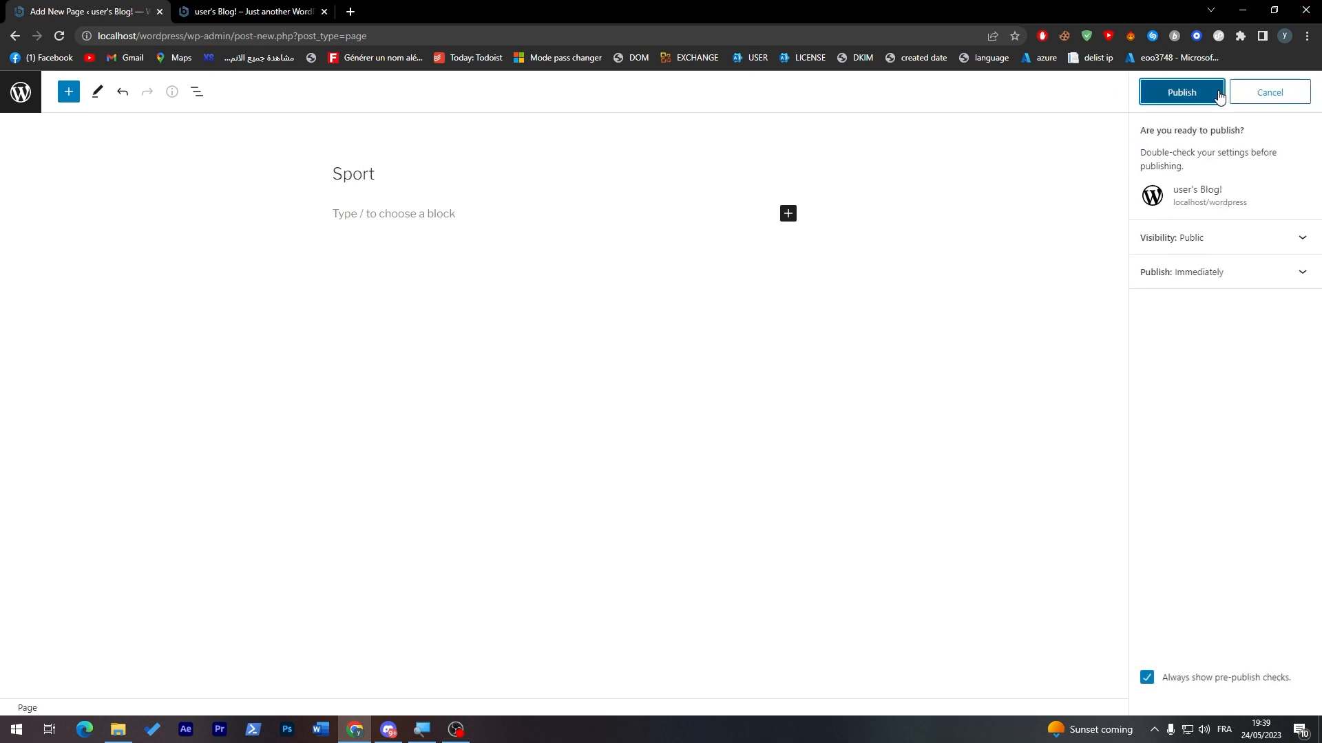
Step: Reload the site's home page and check which pages its navigation menu lists
left_click(253, 11)
left_click(57, 35)
left_click_drag(628, 162, 333, 165)
scroll(328, 232, "up", 8)
scroll(1308, 270, "down", 3)
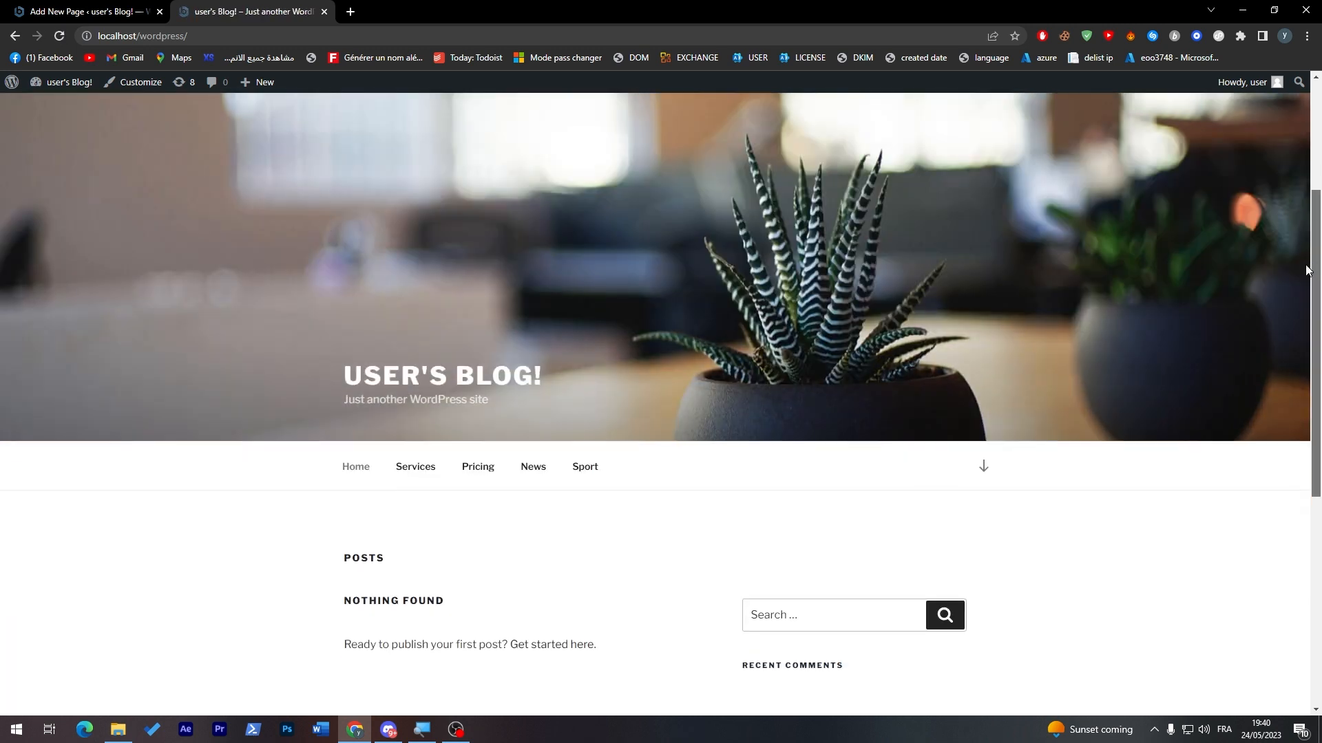
scroll(1308, 270, "down", 2)
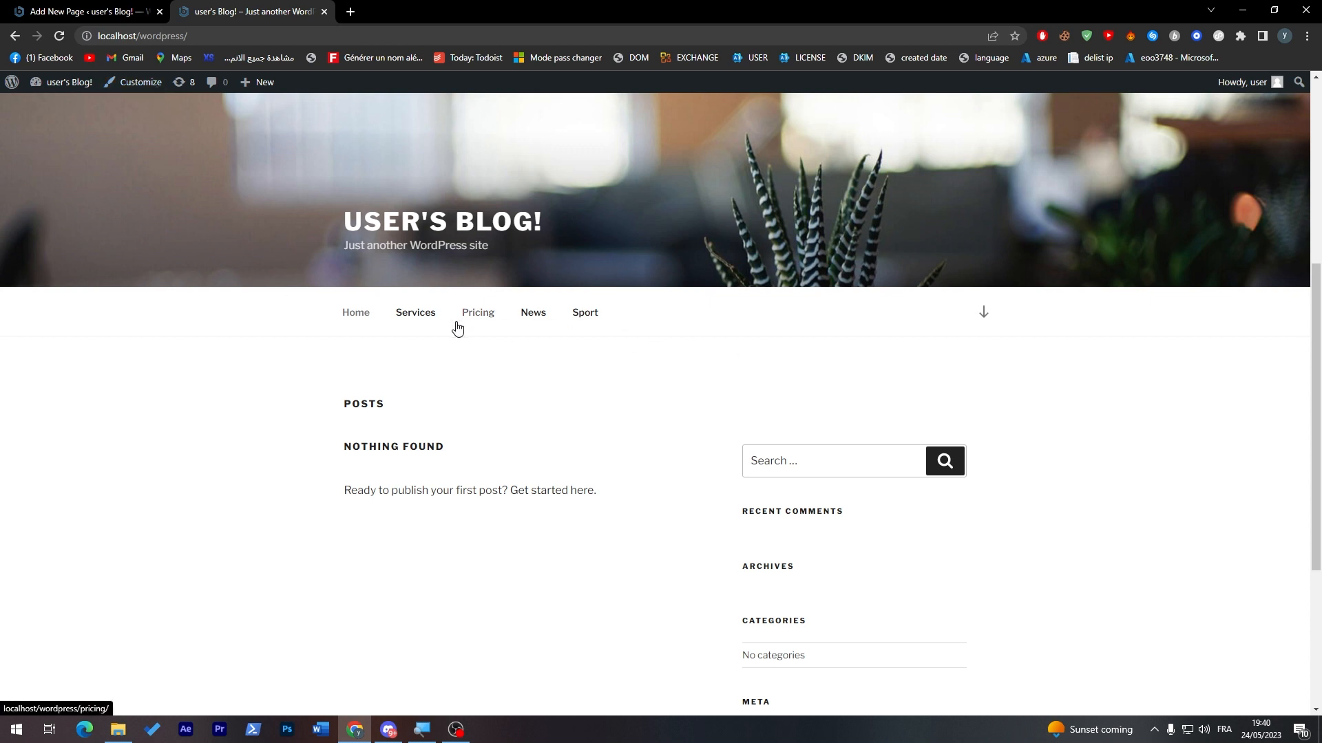
Step: Open the site customizer from the home page and bring up the Main menu for editing
left_click(131, 84)
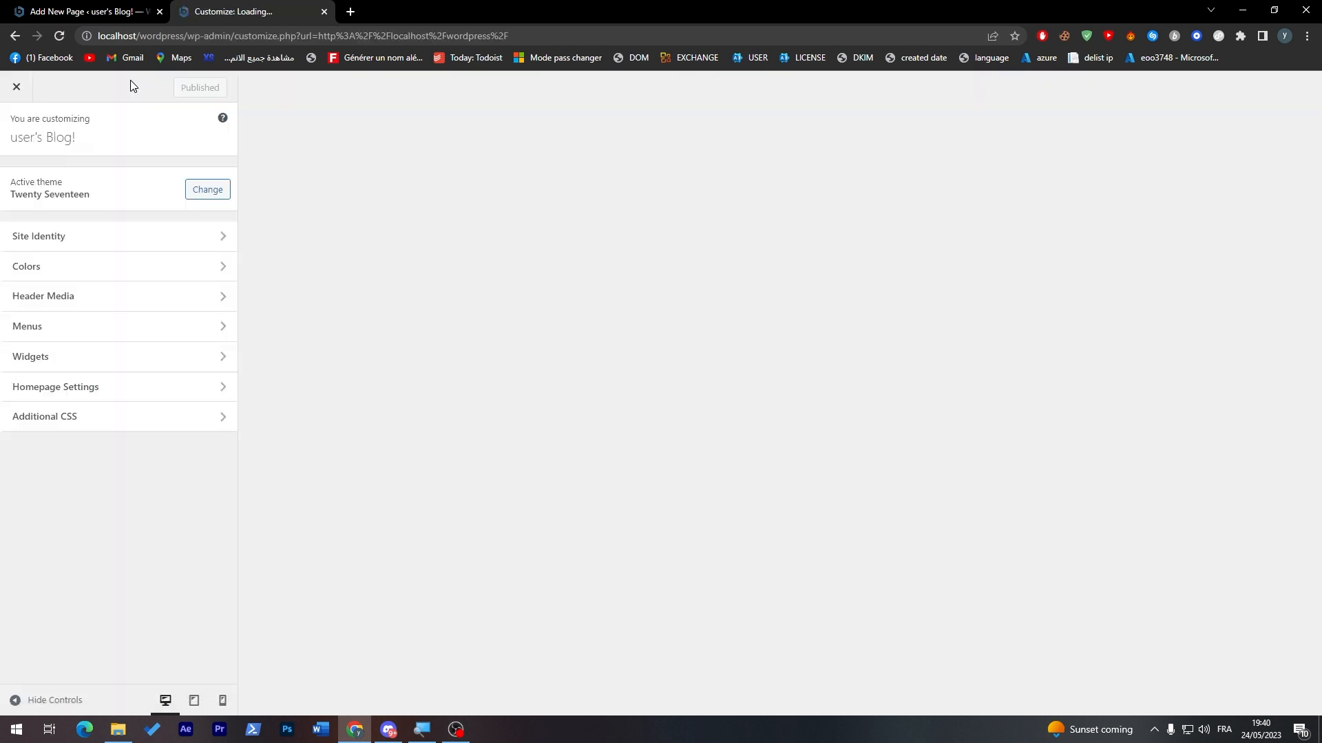
scroll(1096, 157, "down", 3)
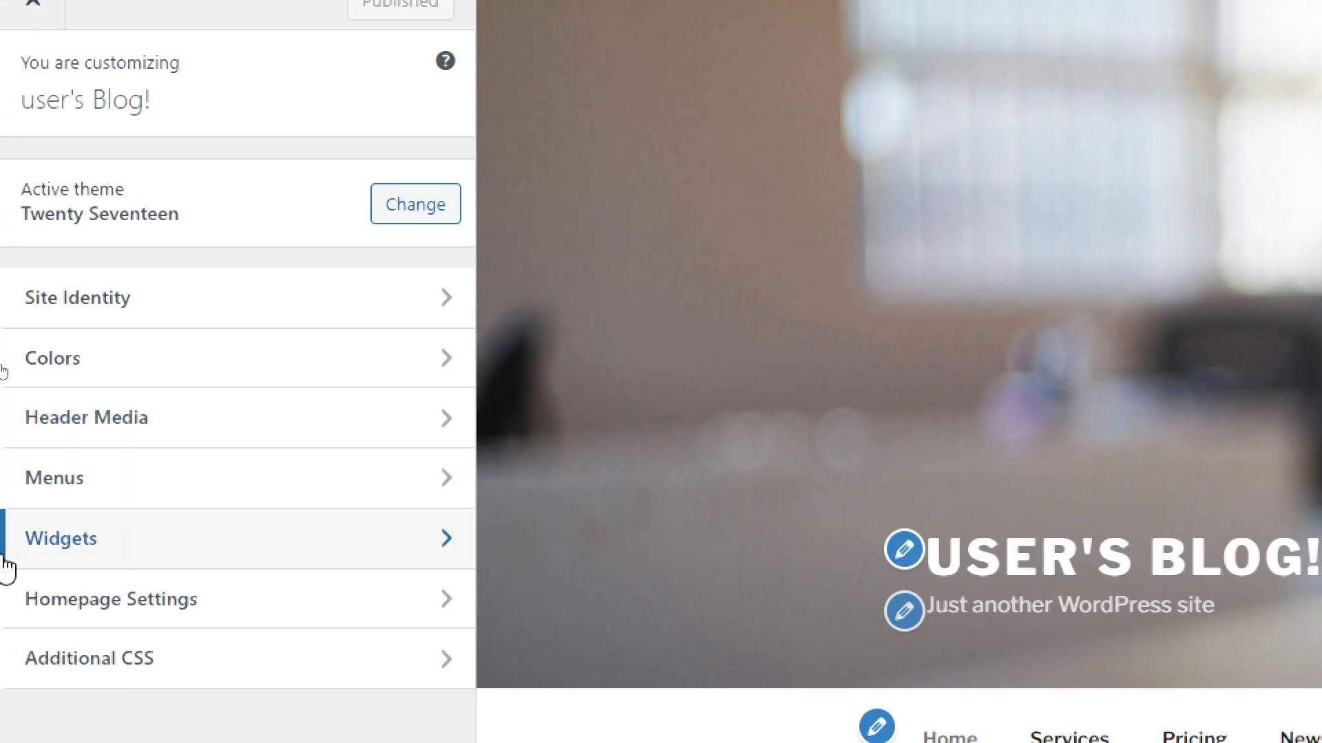
left_click(79, 329)
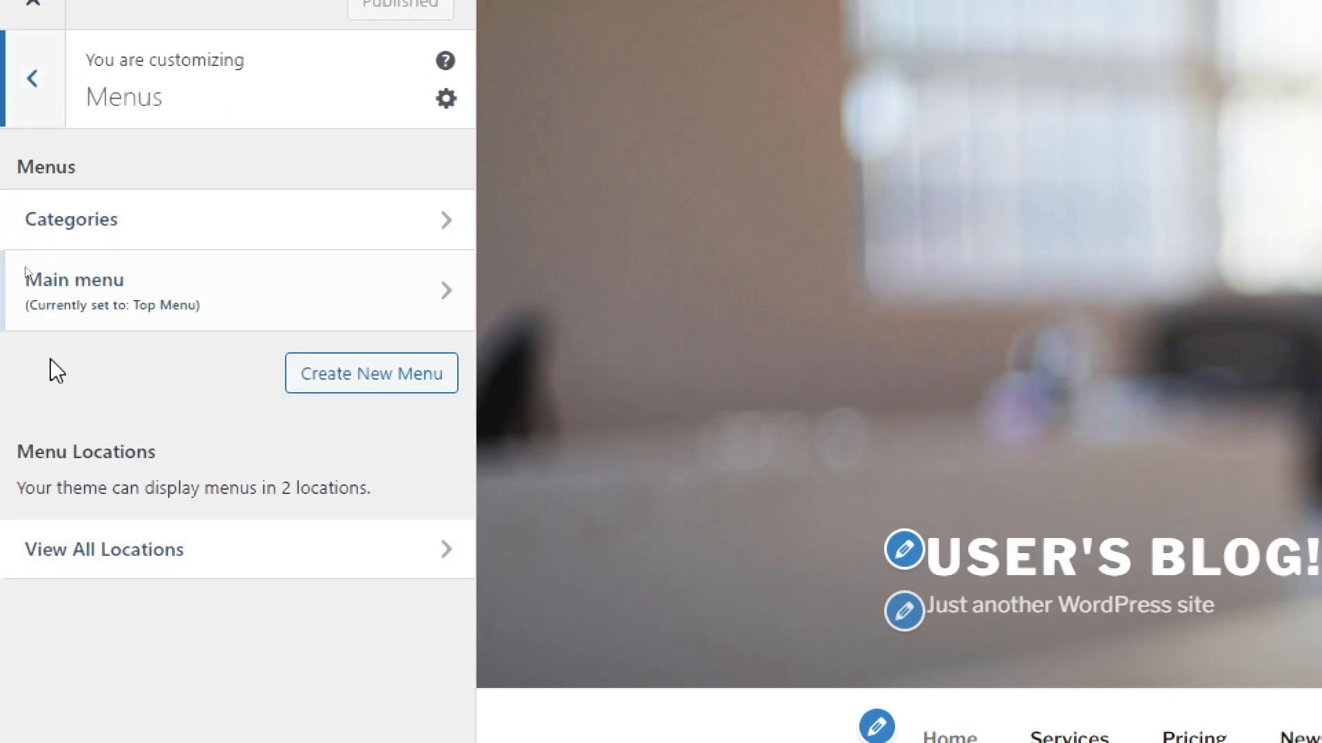
left_click(252, 305)
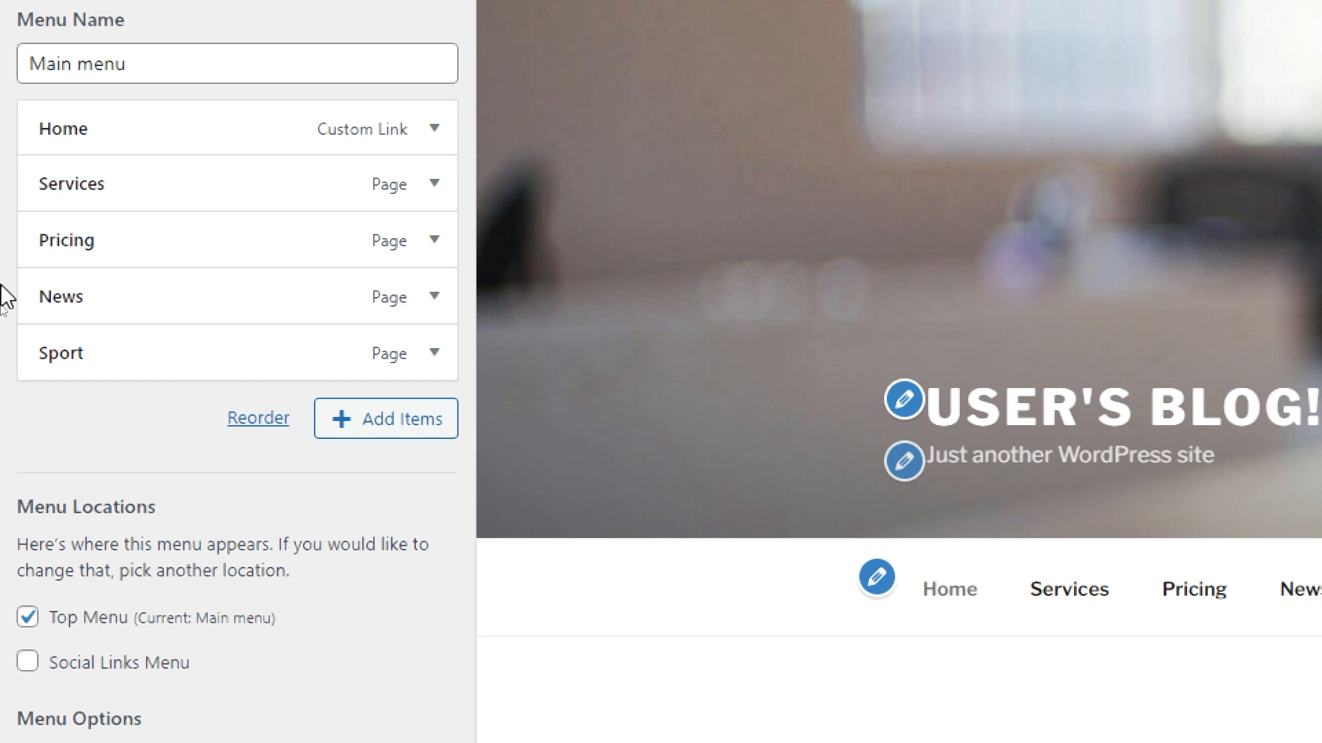
Step: Nest the Sport item under News in the Main menu and check the submenu in the preview
mouse_move(77, 361)
left_mouse_down()
mouse_move(140, 360)
mouse_move(135, 345)
mouse_move(97, 345)
left_mouse_up()
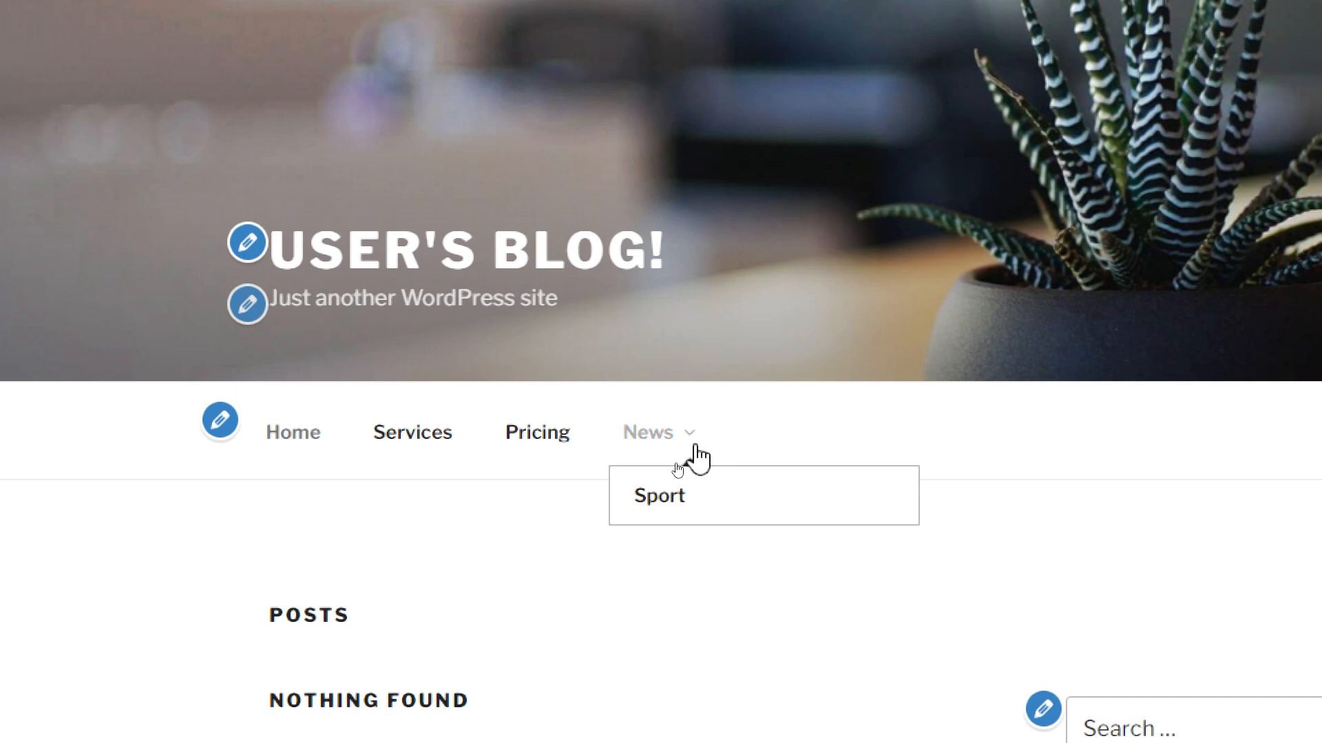
mouse_move(667, 463)
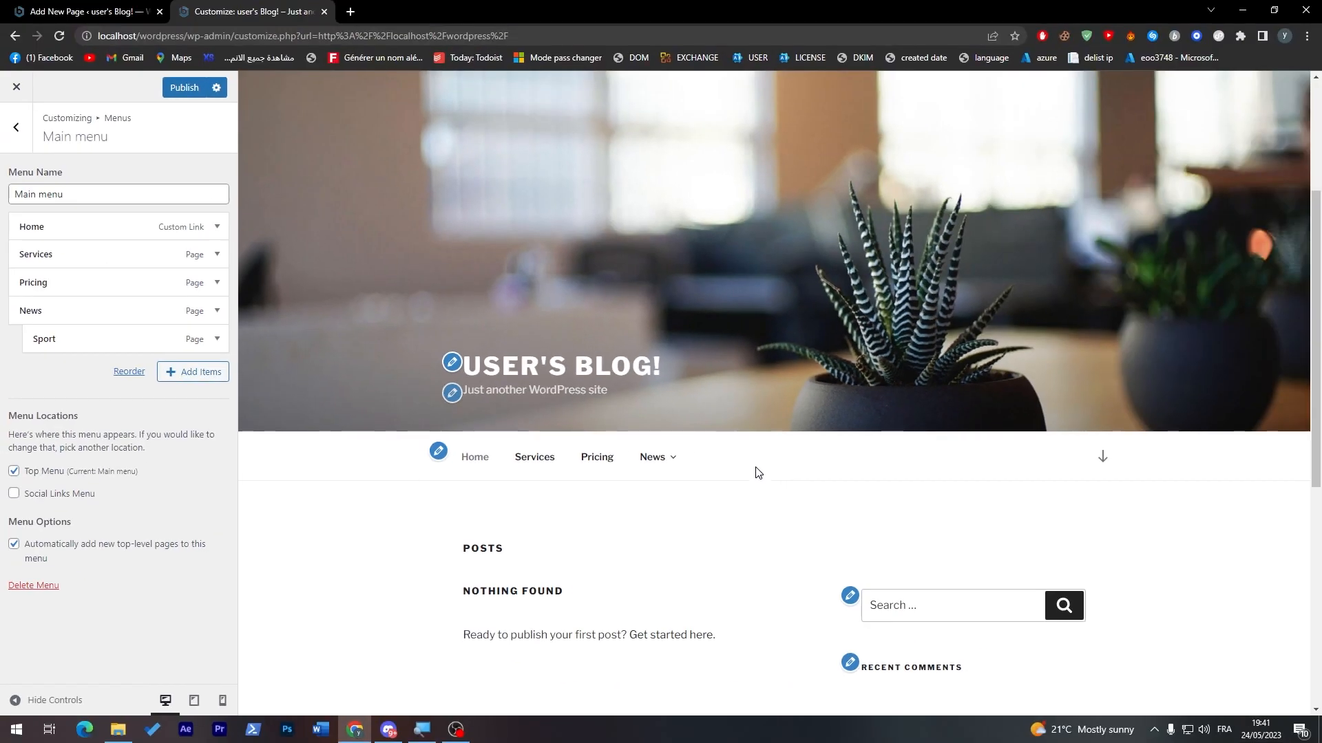
left_click_drag(78, 349, 61, 375)
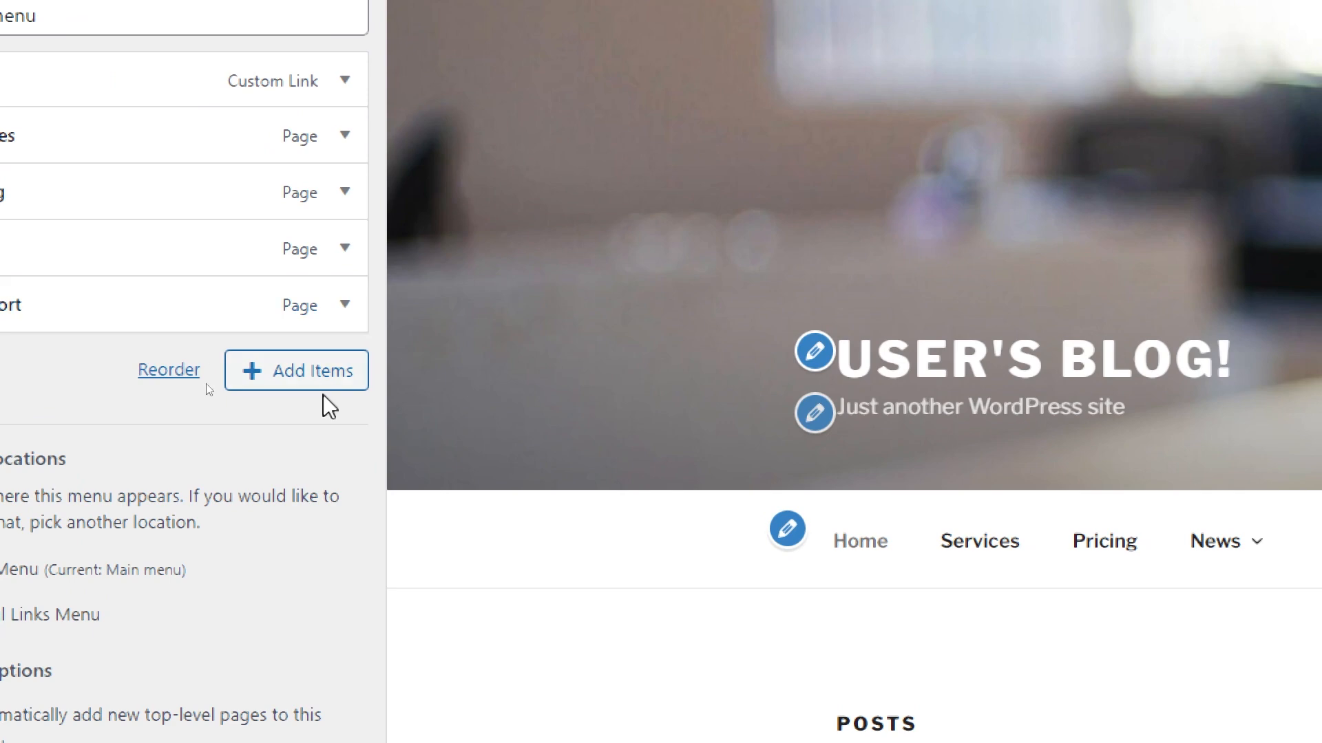
Step: Add the existing About us page to the Main menu
left_click(192, 376)
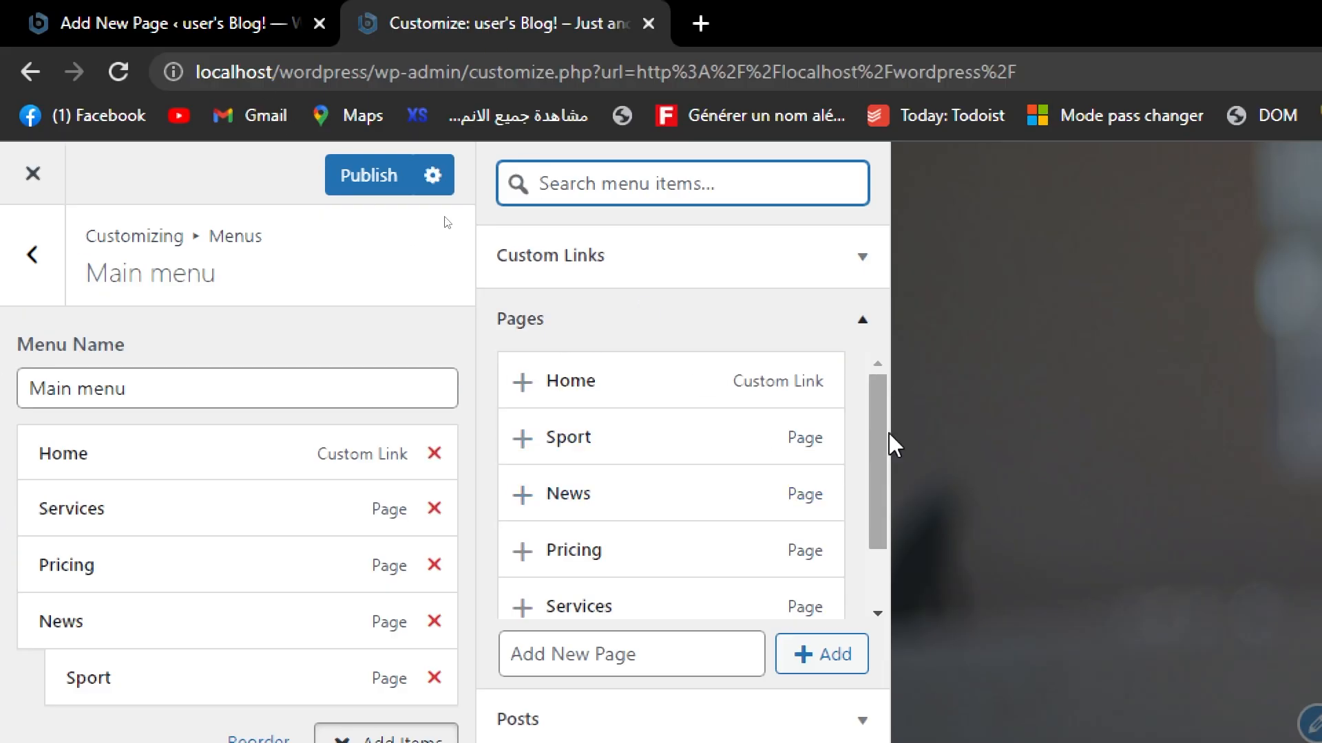
left_click_drag(716, 64, 707, 97)
left_click_drag(881, 482, 888, 569)
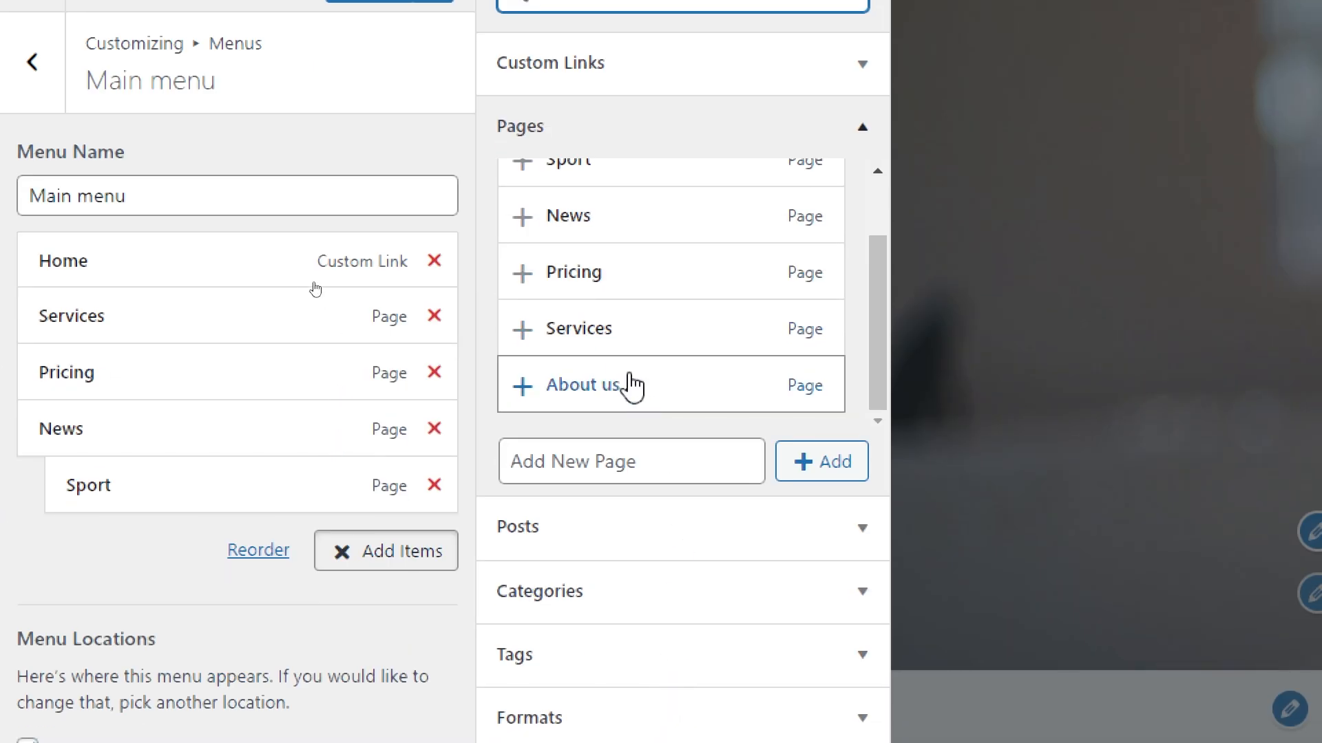
left_click_drag(611, 382, 295, 496)
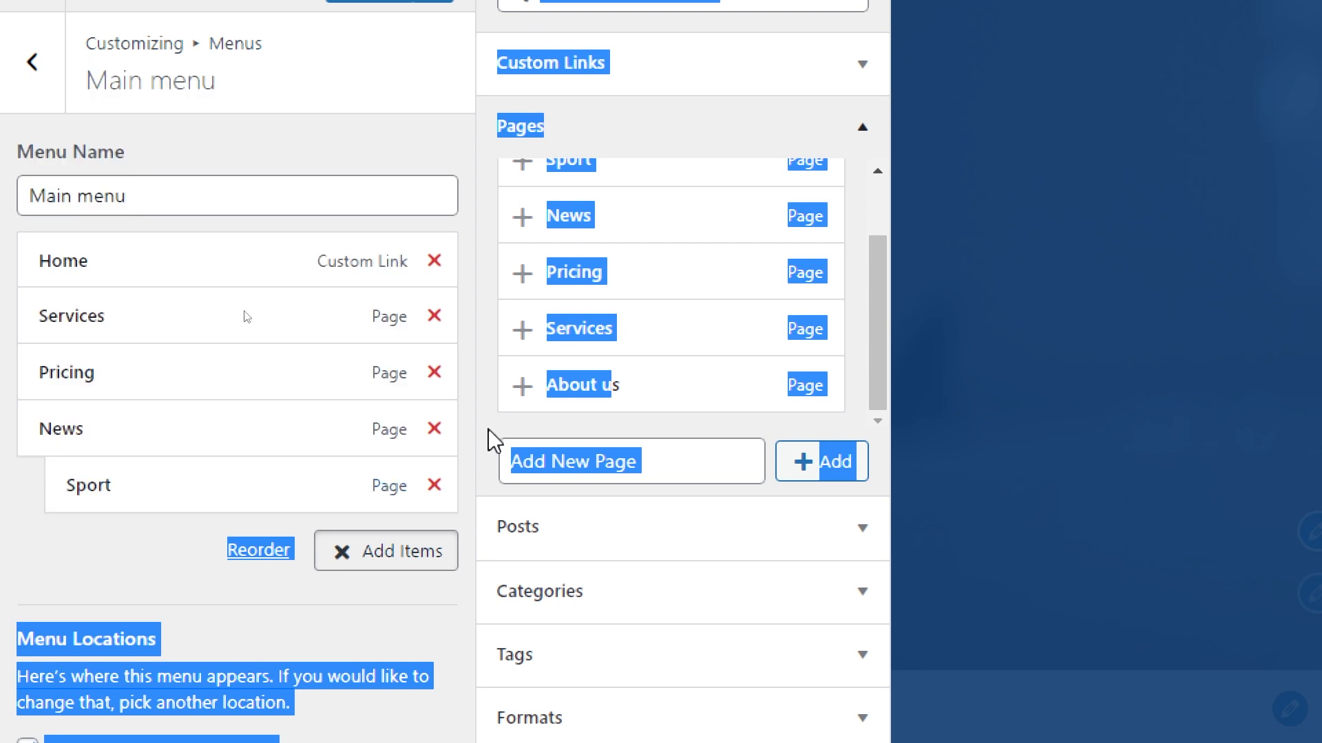
left_click(489, 436)
left_click(607, 392)
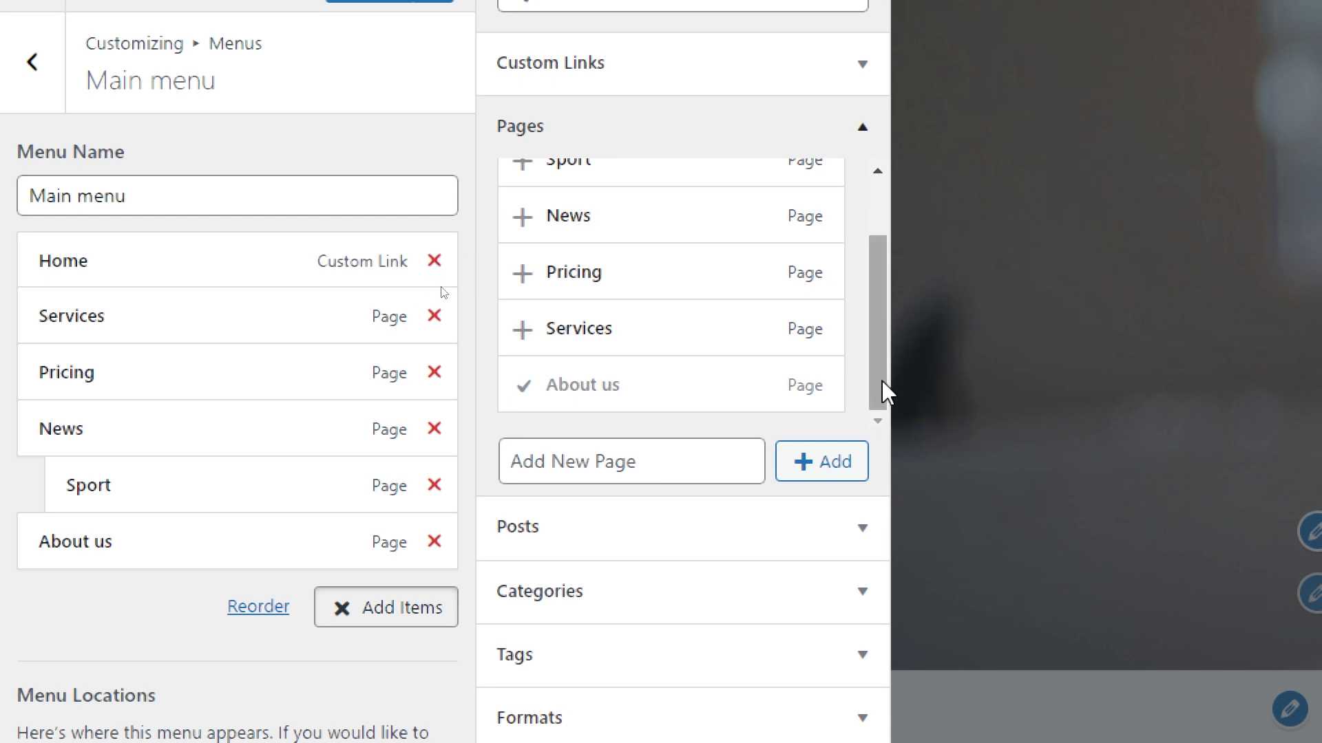
Step: Examine the other item types that can be added to the menu, including Posts, Categories and Tags
scroll(544, 648, "down", 3)
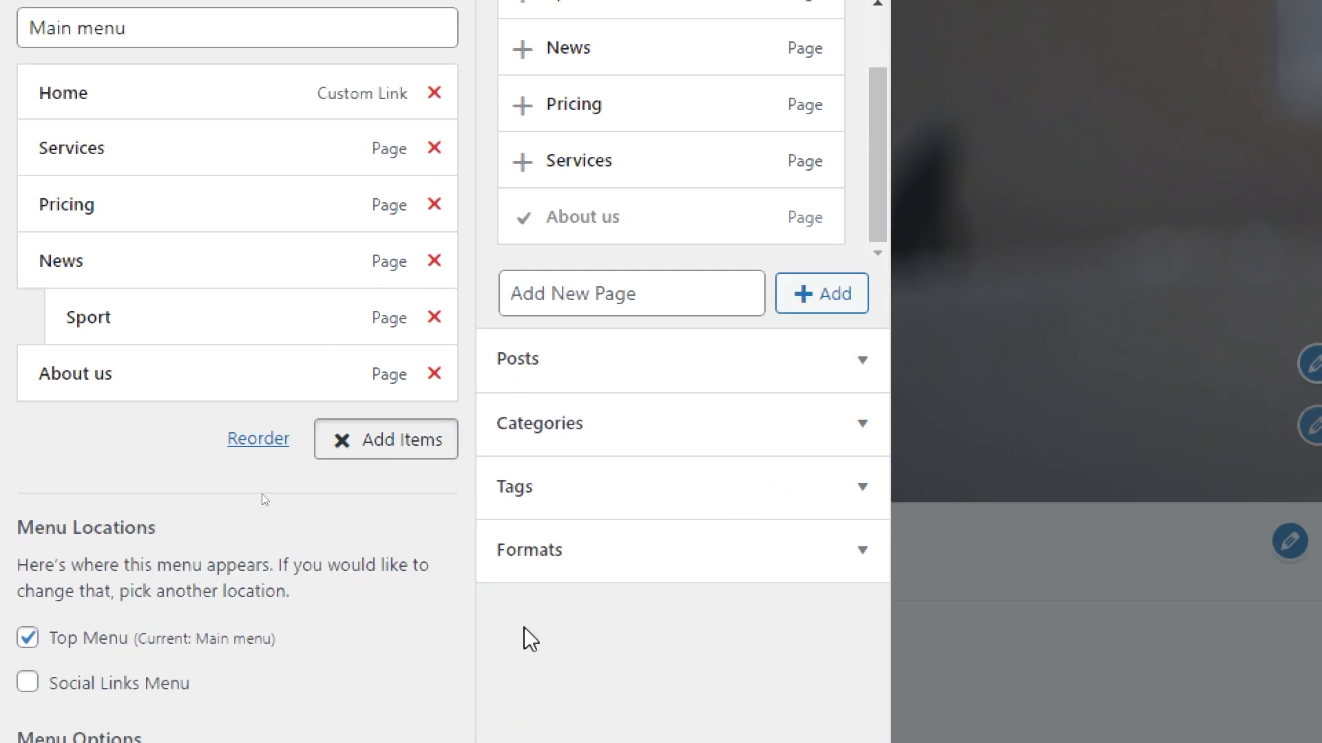
left_click(561, 359)
left_click(551, 165)
left_click(540, 227)
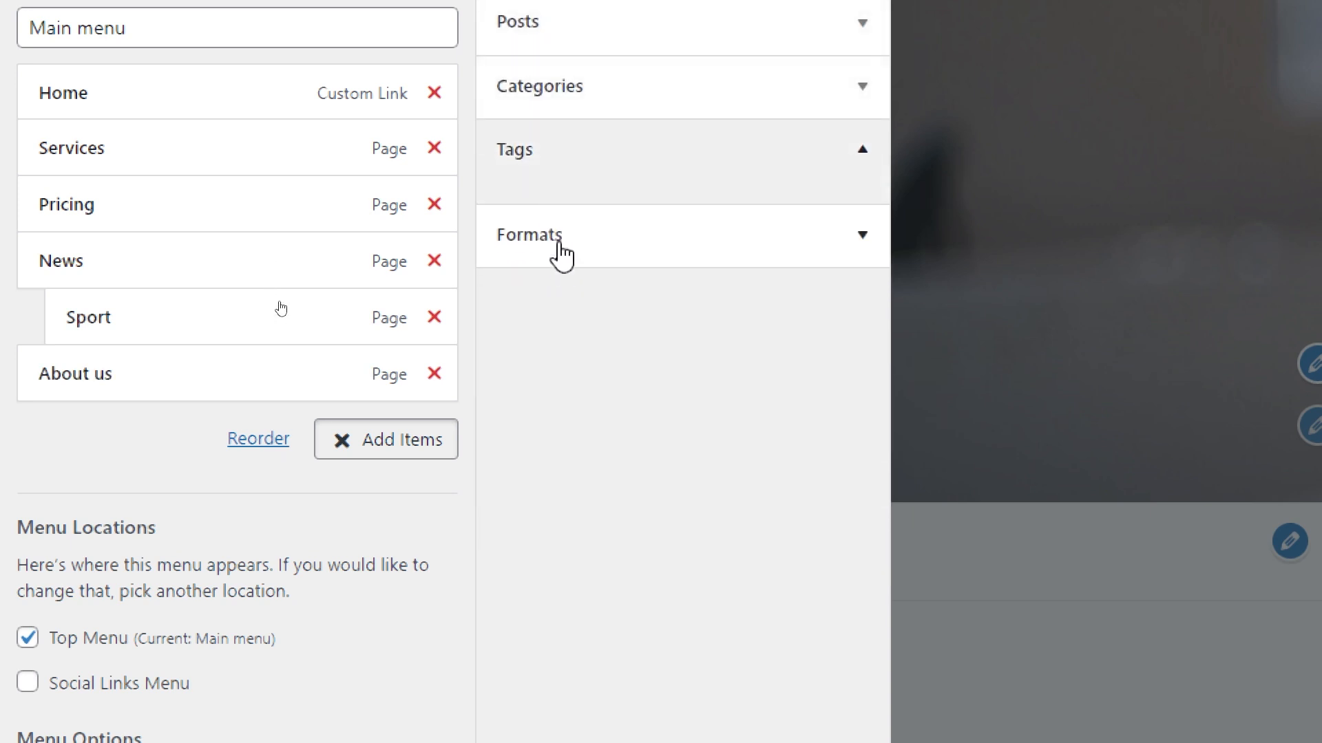
Step: Look through the Formats, Tags, Categories and Posts item types, collapse them, and publish the Main menu changes
left_click(556, 252)
left_click(550, 152)
left_click(559, 141)
double_click(577, 84)
left_click(560, 31)
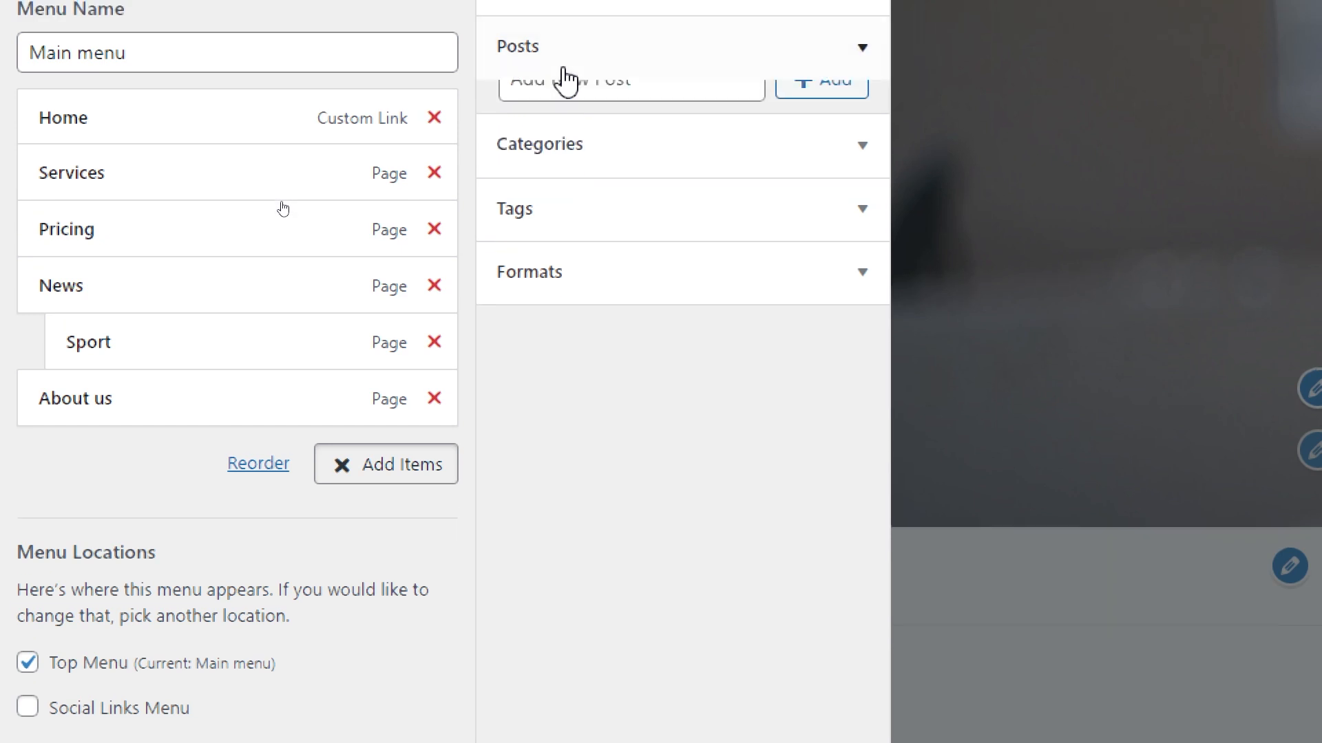
left_click(563, 77)
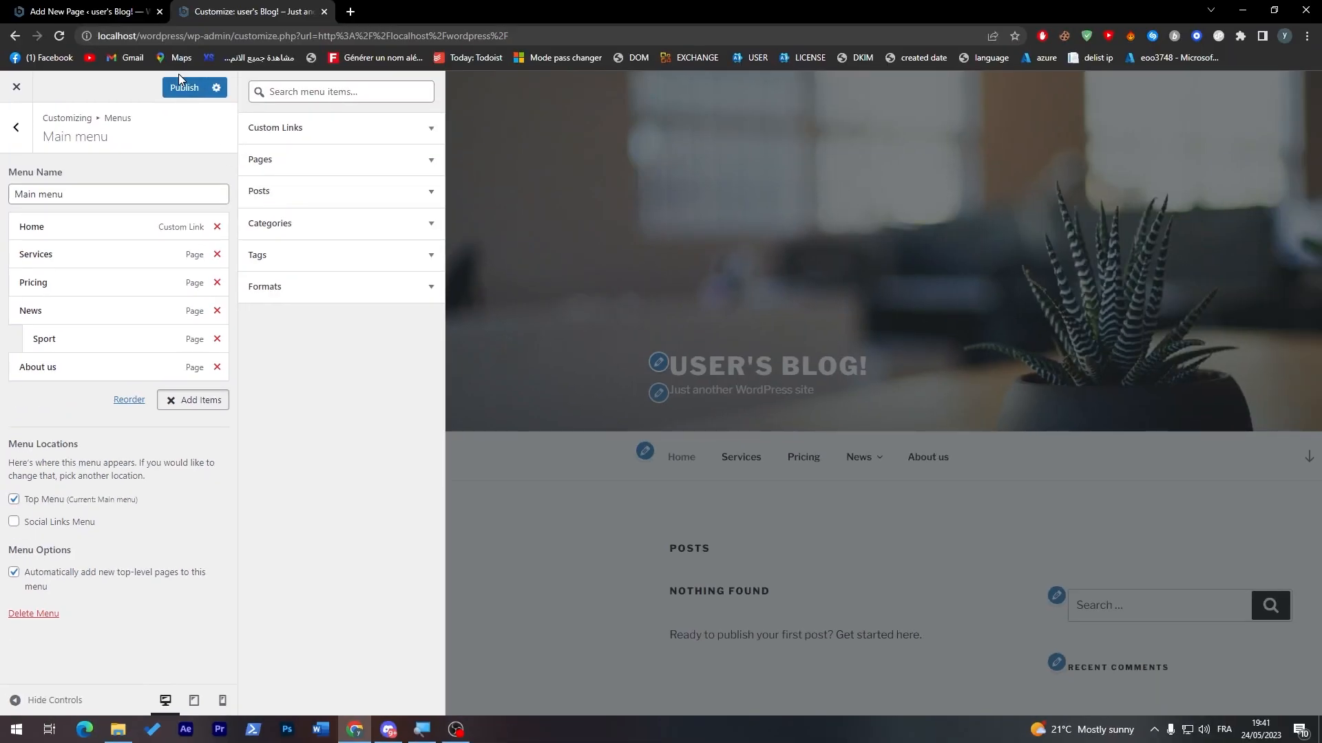
left_click(179, 84)
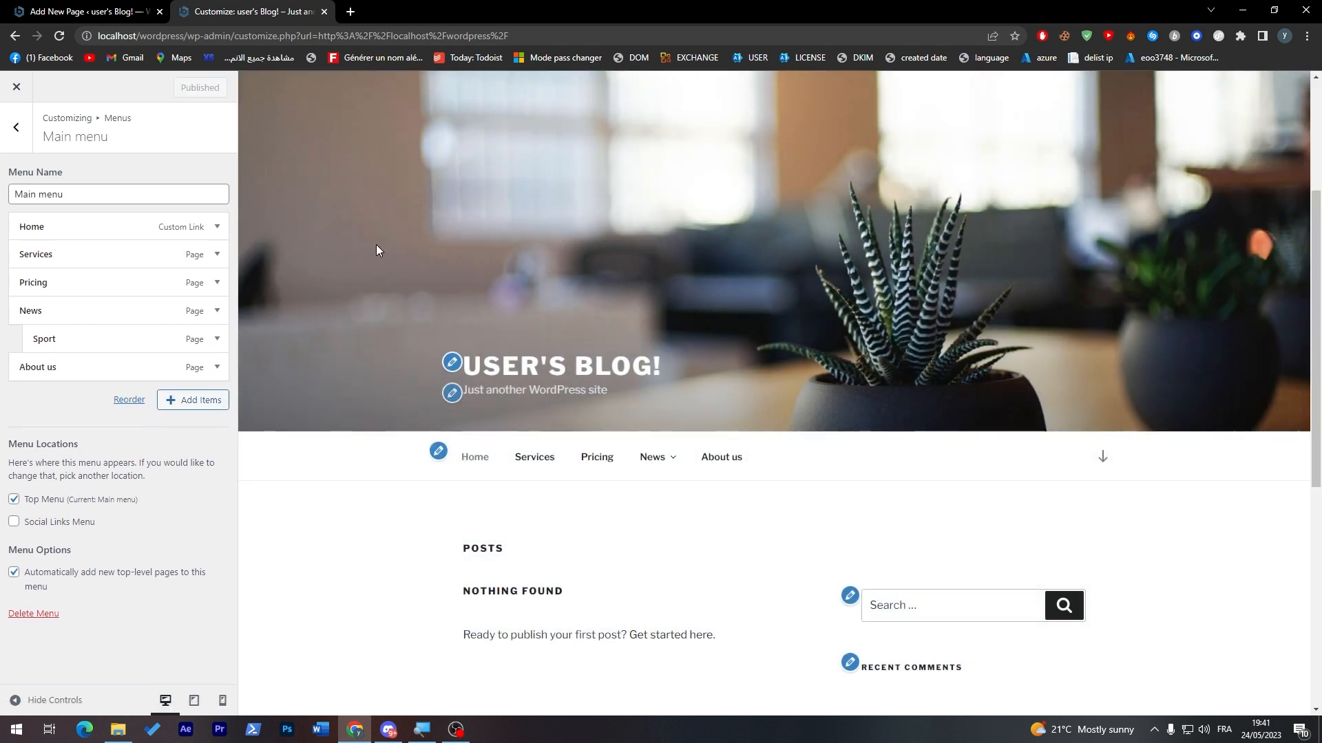
left_click_drag(1317, 301, 1315, 428)
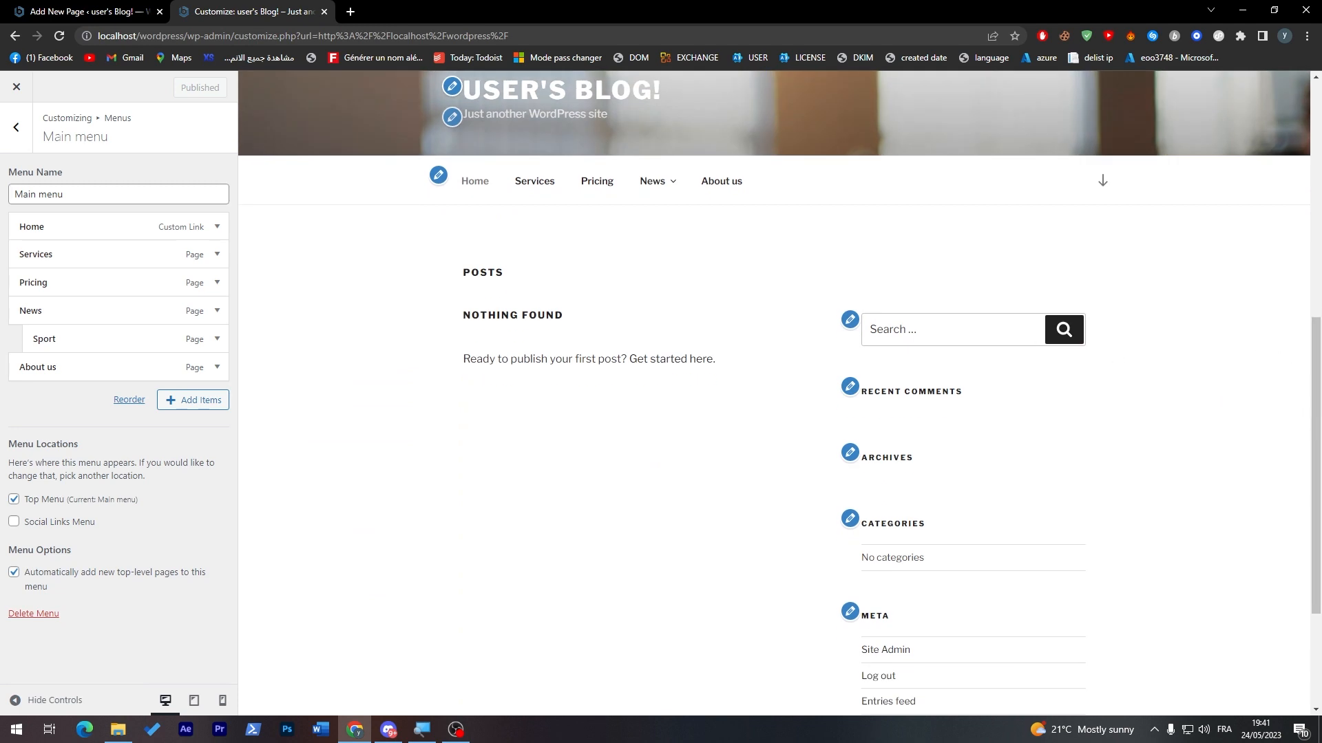
Step: Create a new menu named Footer Menu without assigning it to a menu location
left_click(16, 129)
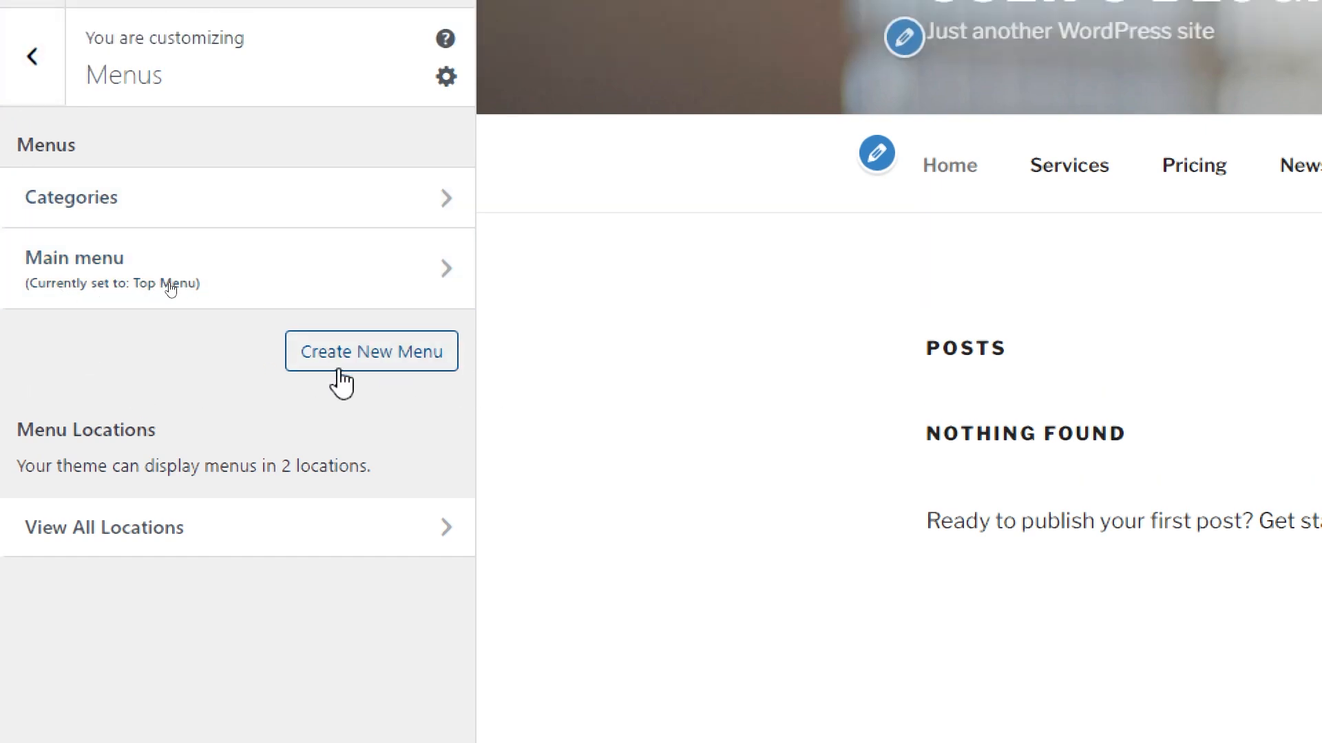
left_click(374, 358)
left_click(76, 191)
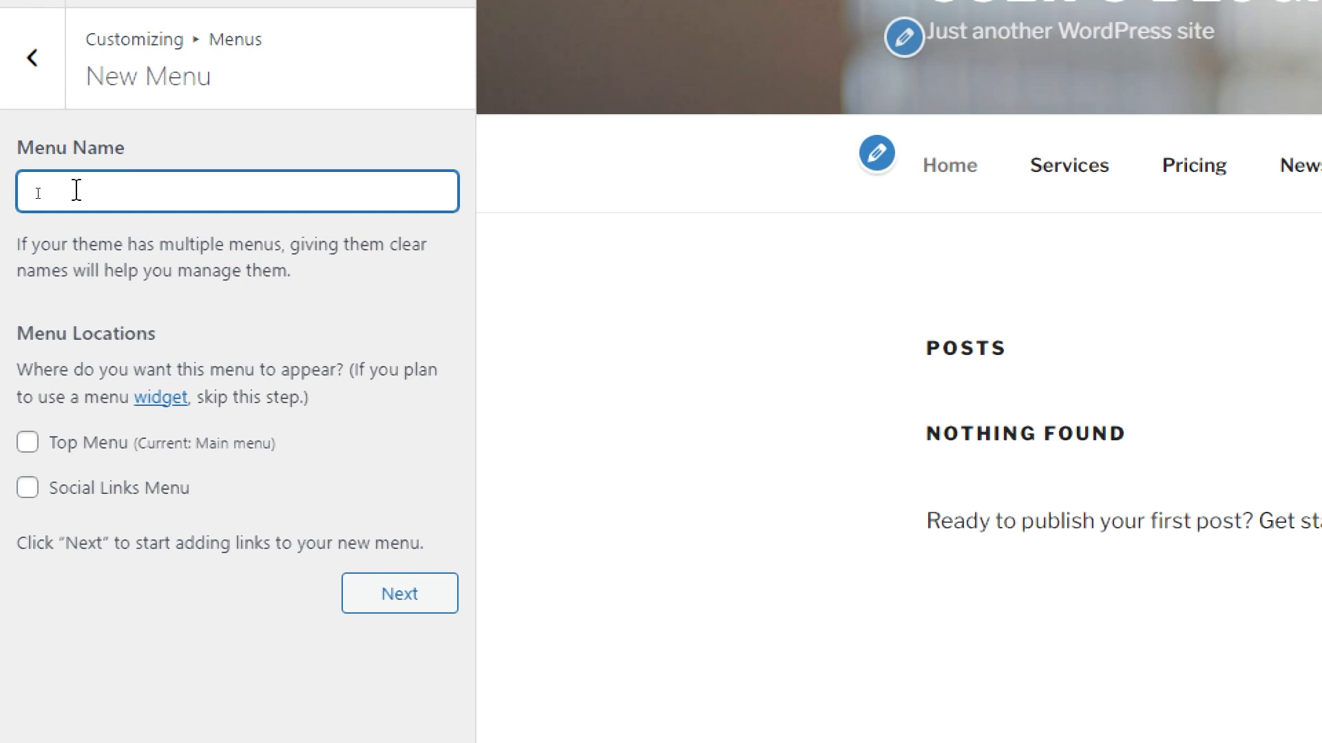
type("Footer Menu")
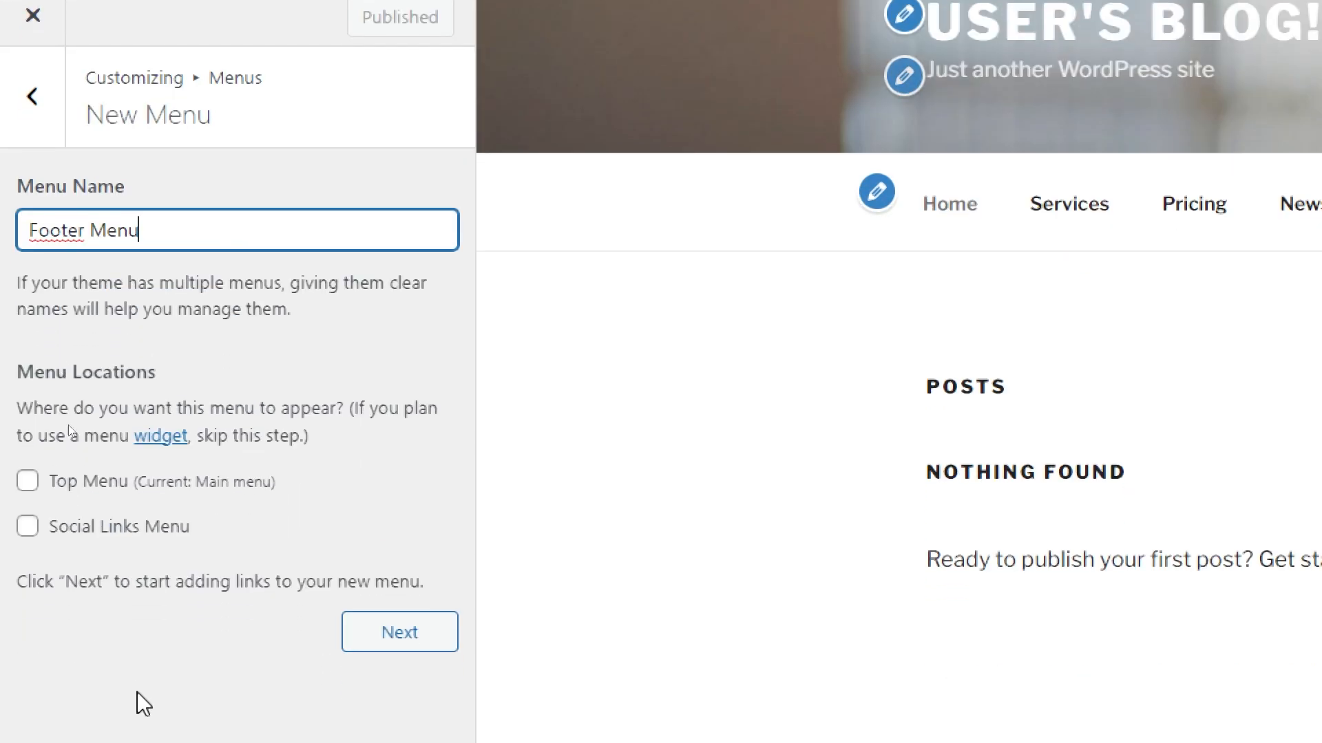
left_click(170, 644)
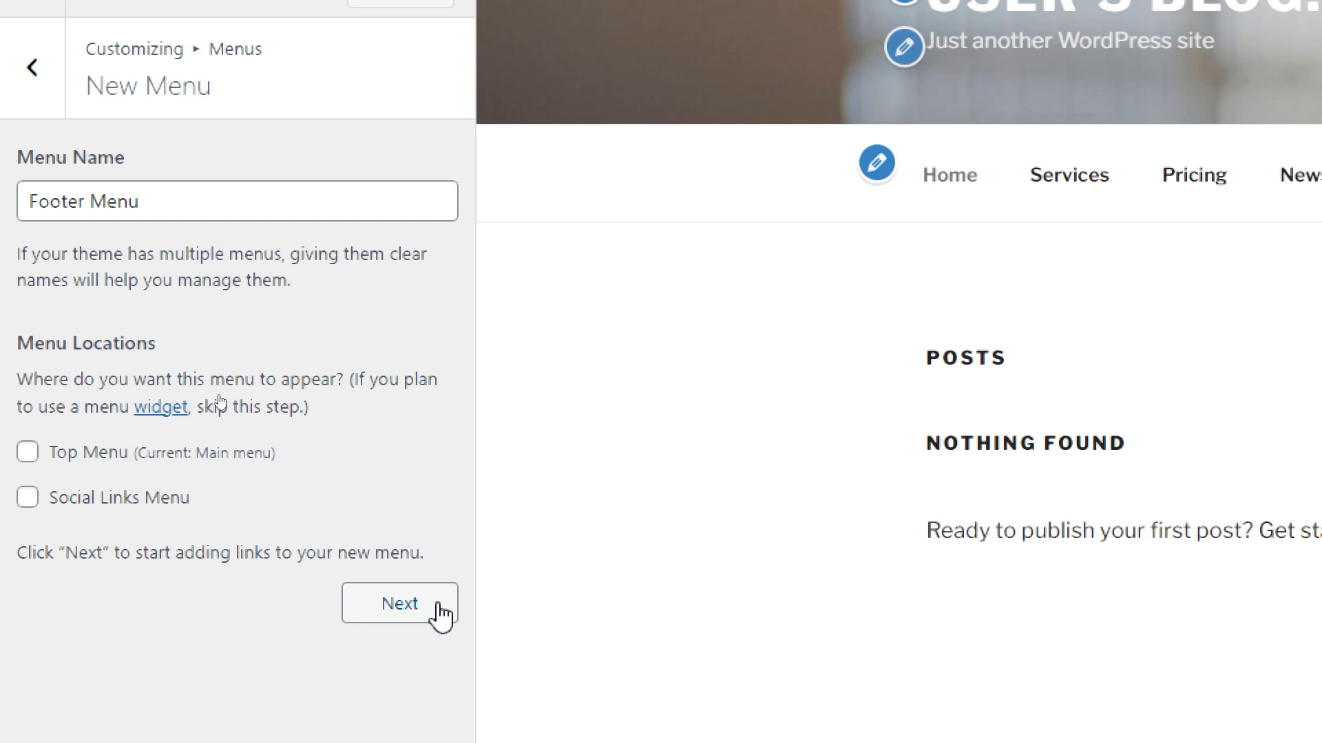
left_click(392, 605)
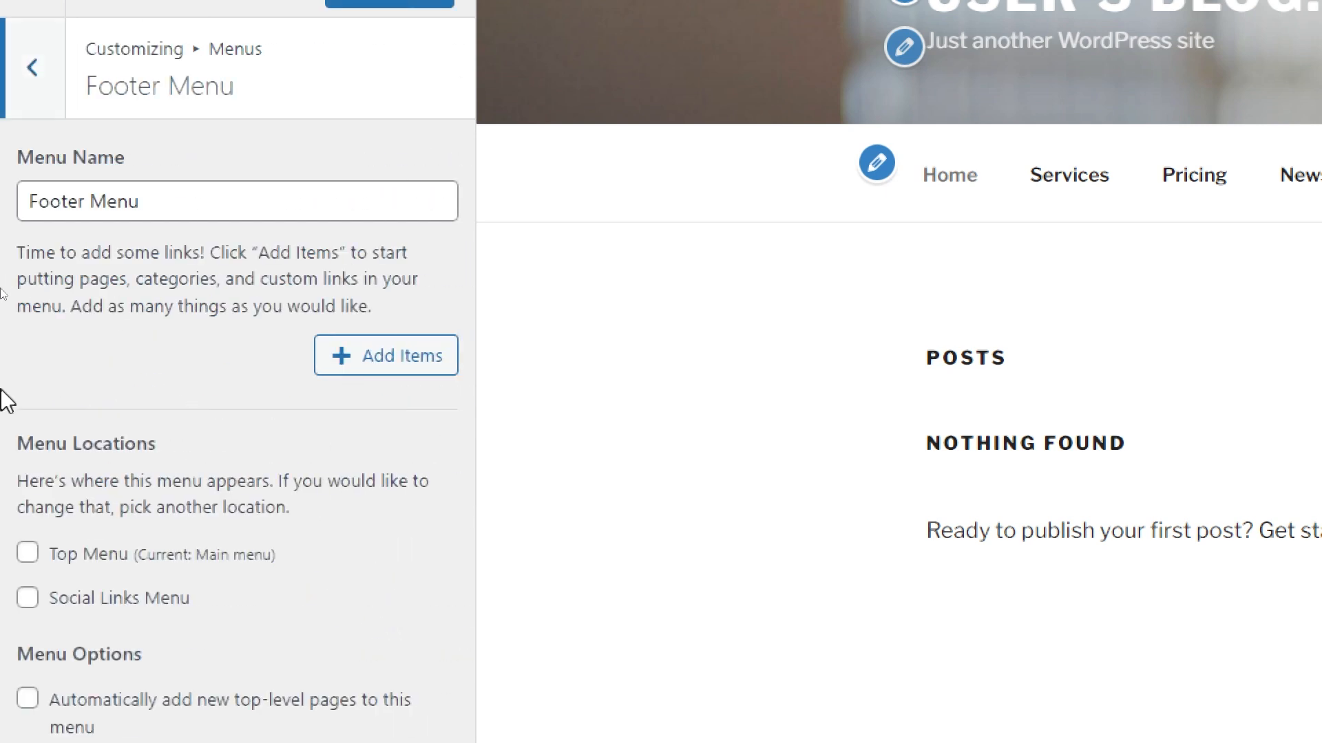
Step: Add the Home, Pricing and Services items to the Footer Menu and publish the changes
left_click(381, 364)
left_click(550, 82)
left_click(543, 97)
left_click(548, 130)
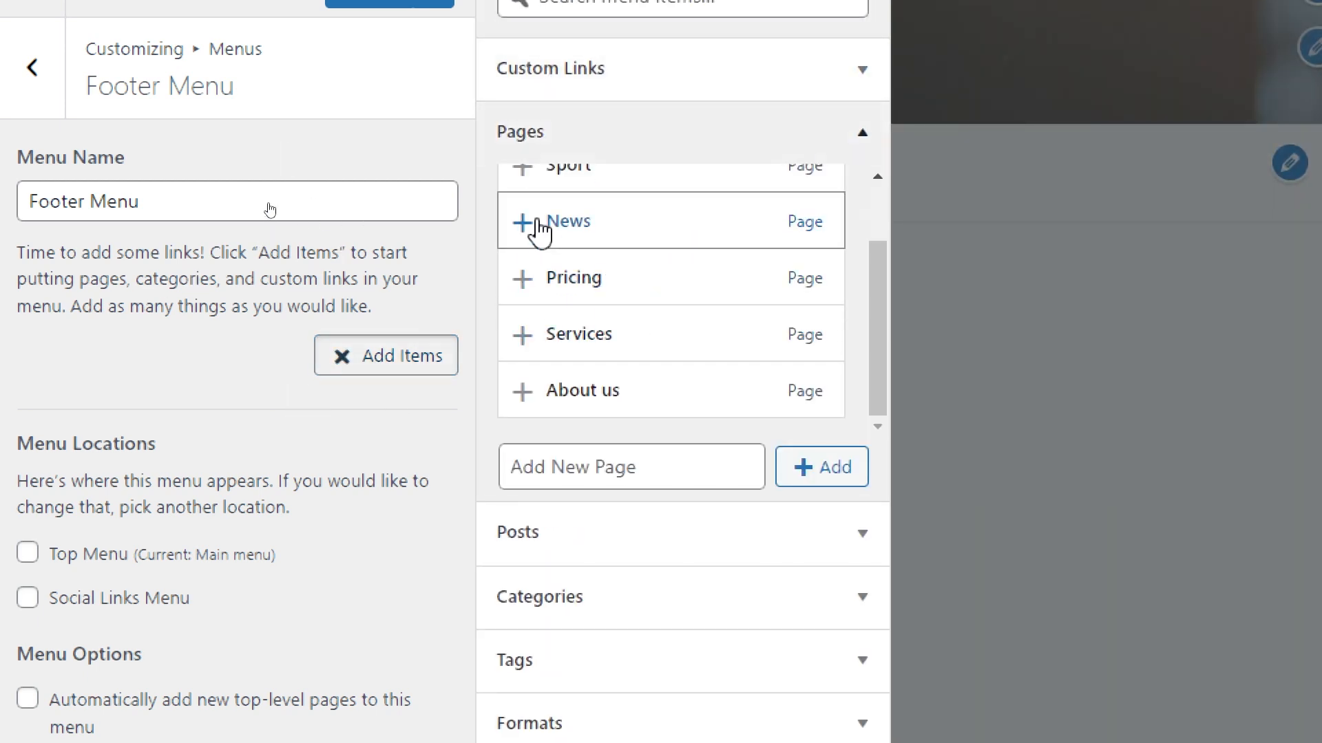
left_click_drag(875, 308, 873, 205)
left_click(530, 200)
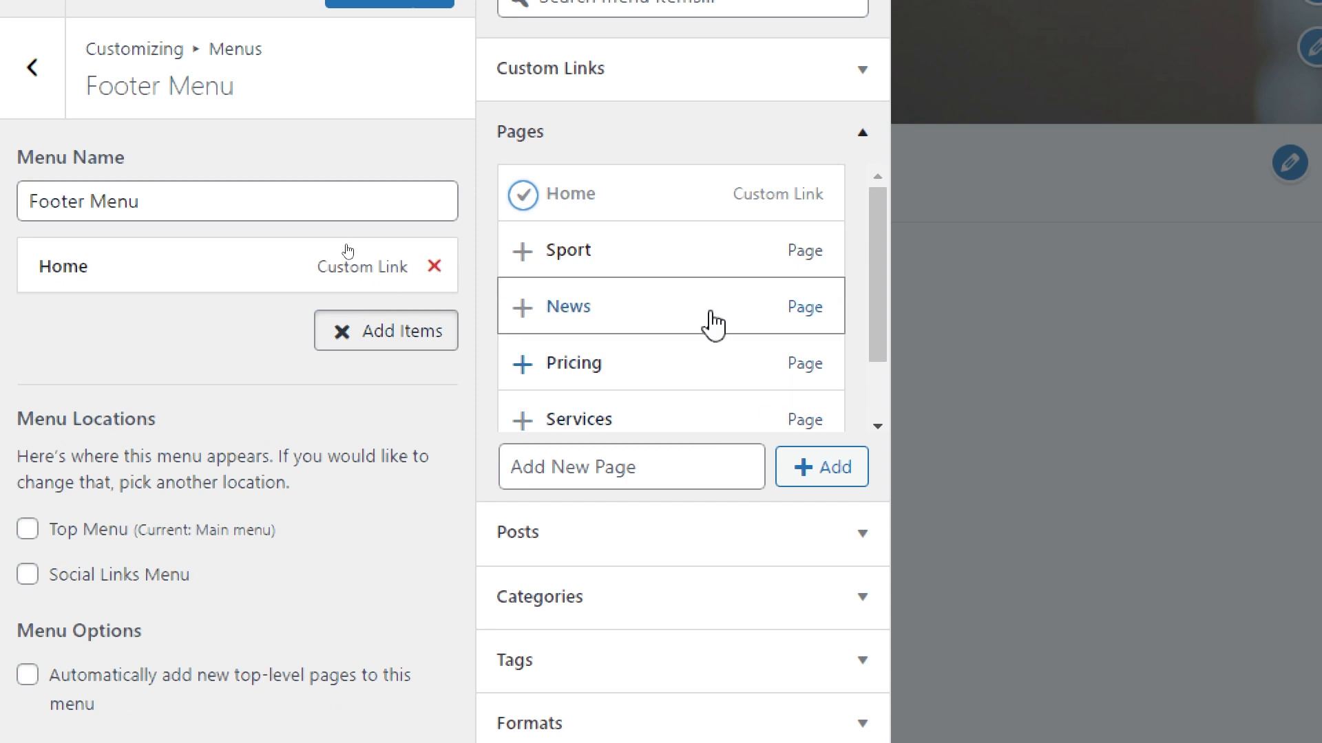
left_click(550, 377)
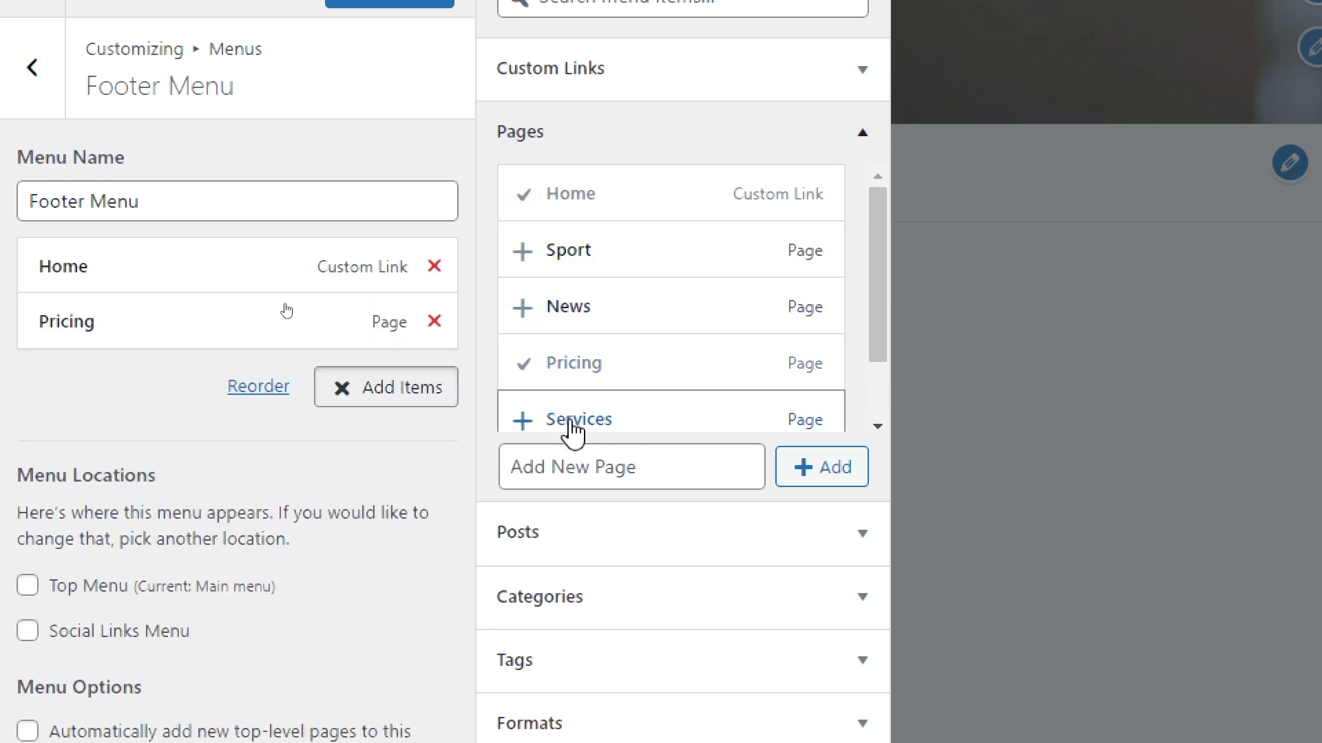
left_click(572, 424)
left_click(839, 471)
left_click(596, 485)
left_click(361, 498)
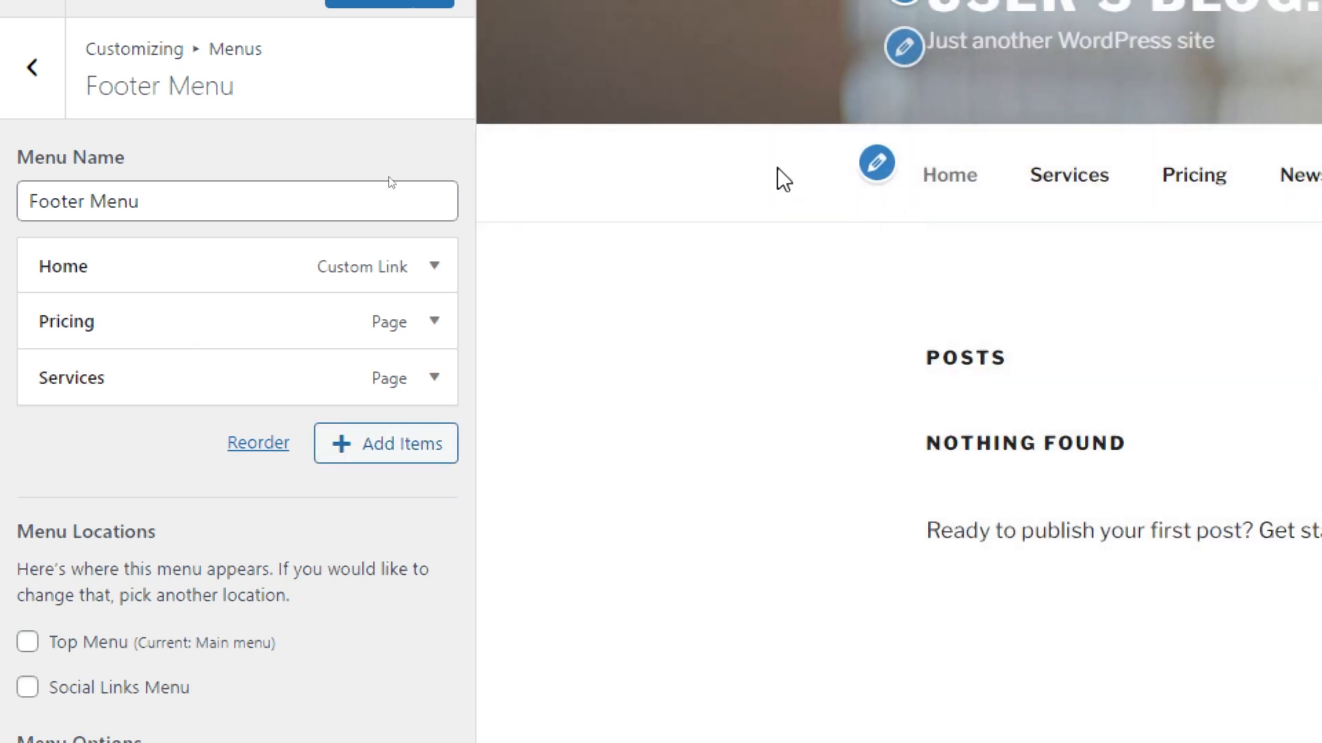
left_click(356, 68)
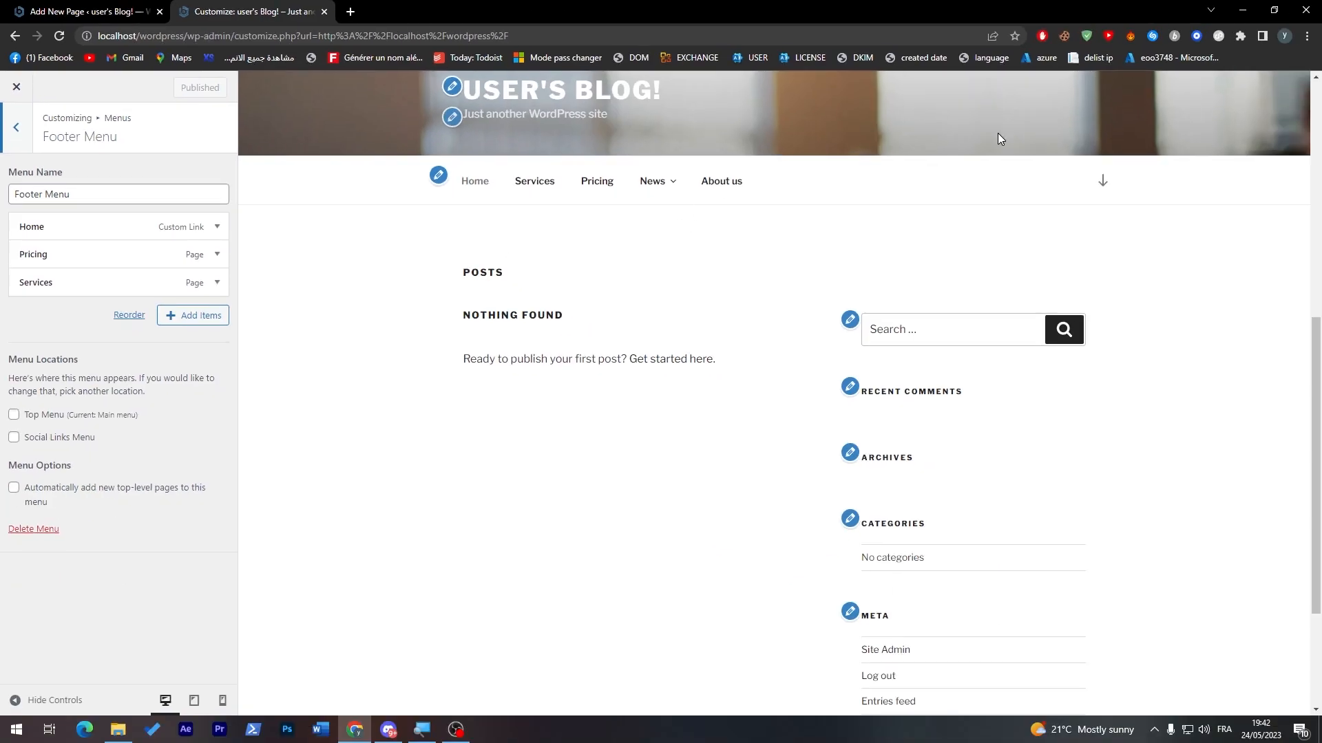
scroll(828, 619, "down", 6)
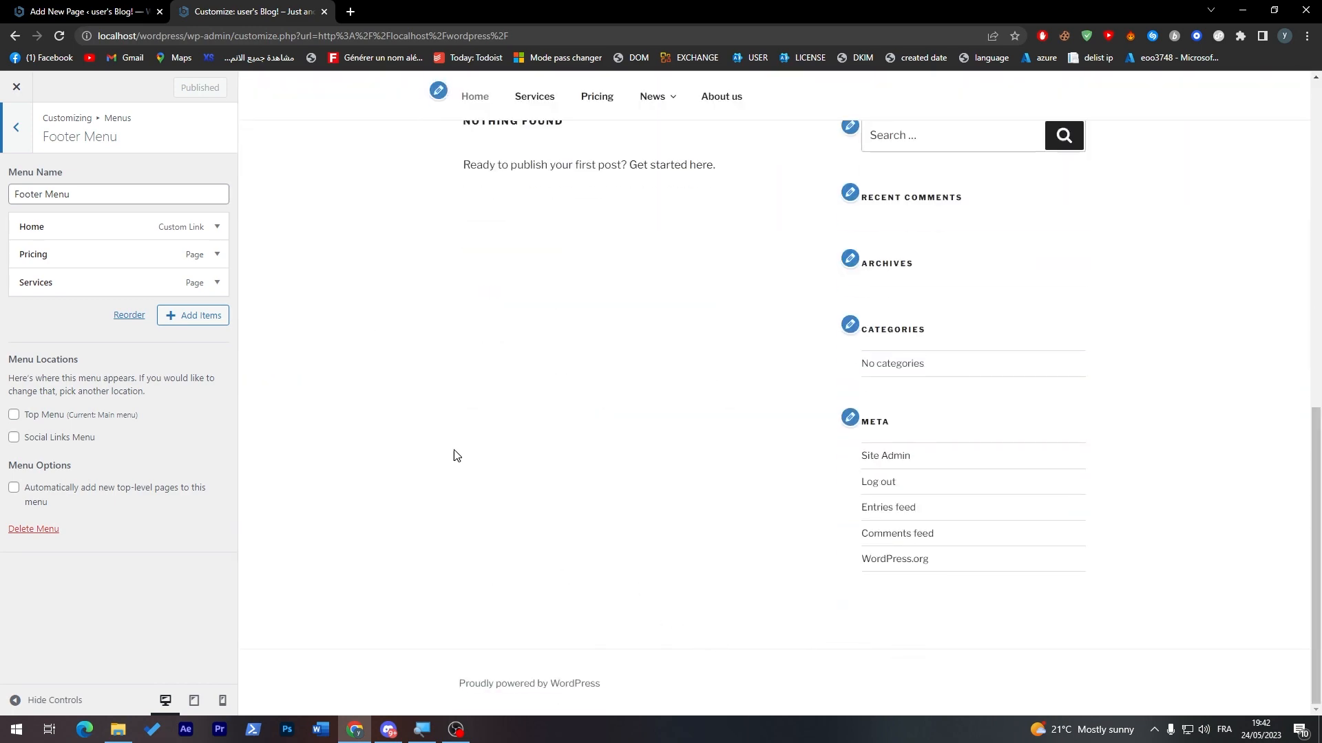
Step: Switch to the browser tab with the page editor, leave the editor, and open the admin Menus screen
left_click(90, 12)
left_click(18, 88)
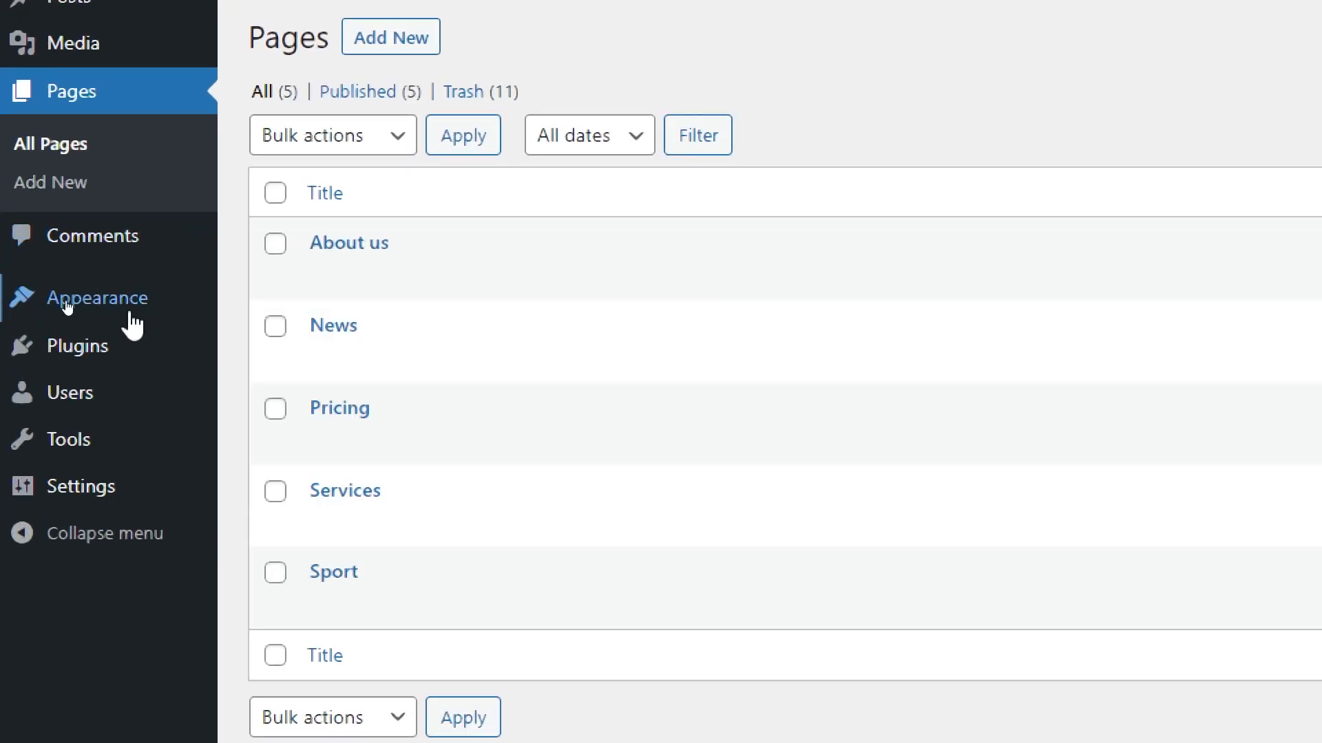
mouse_move(132, 310)
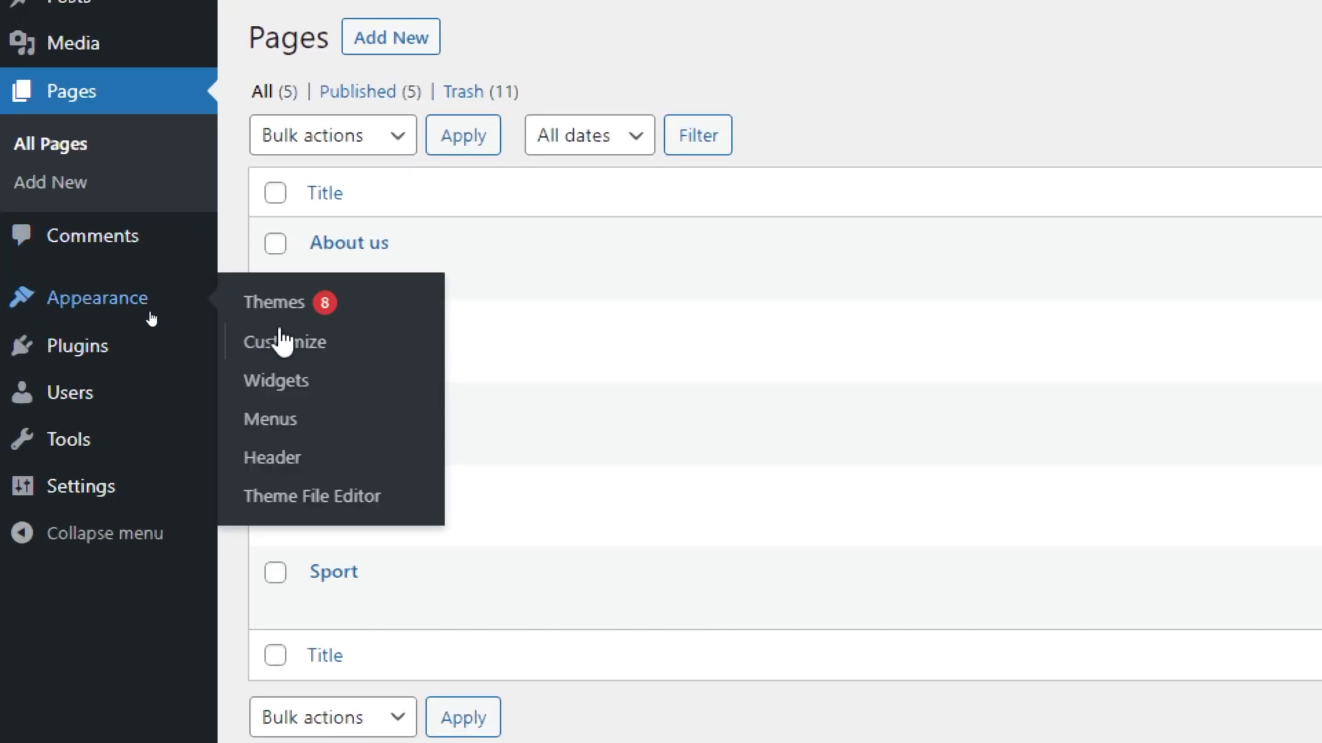
left_click(313, 431)
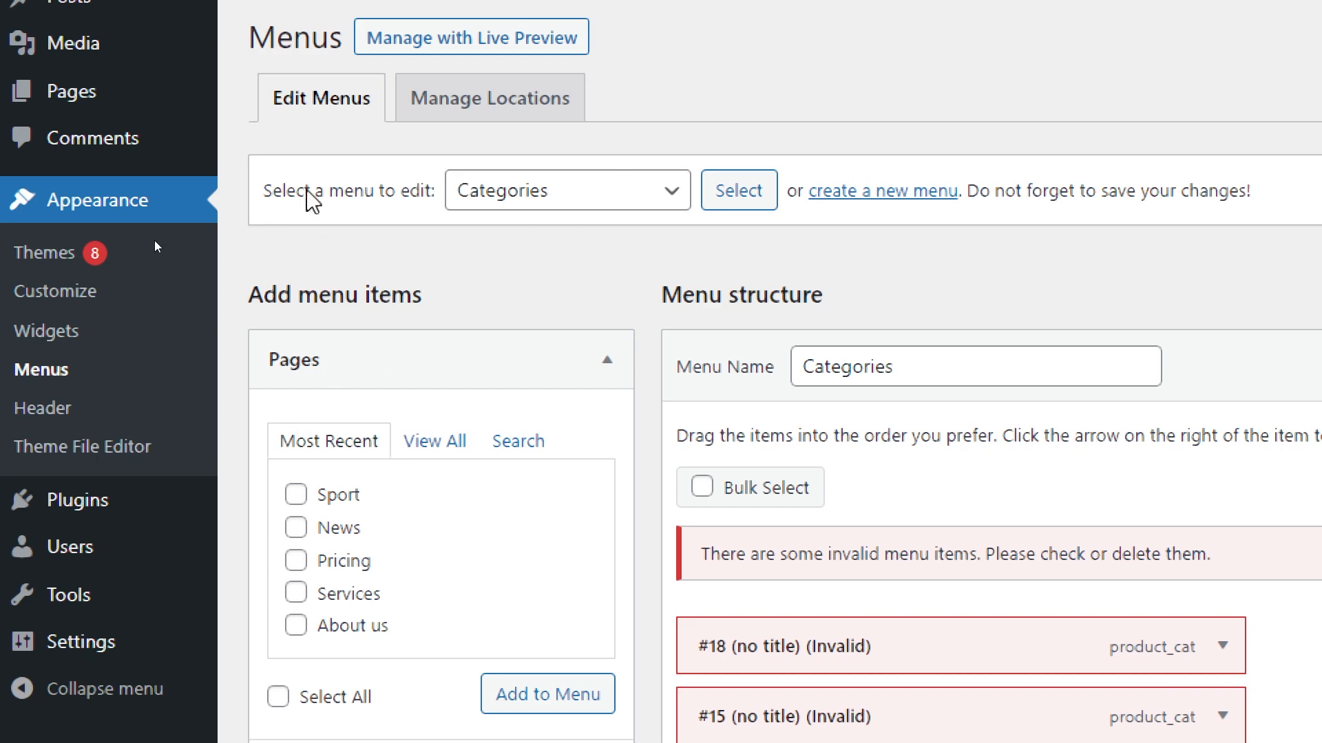
left_click_drag(677, 435, 913, 463)
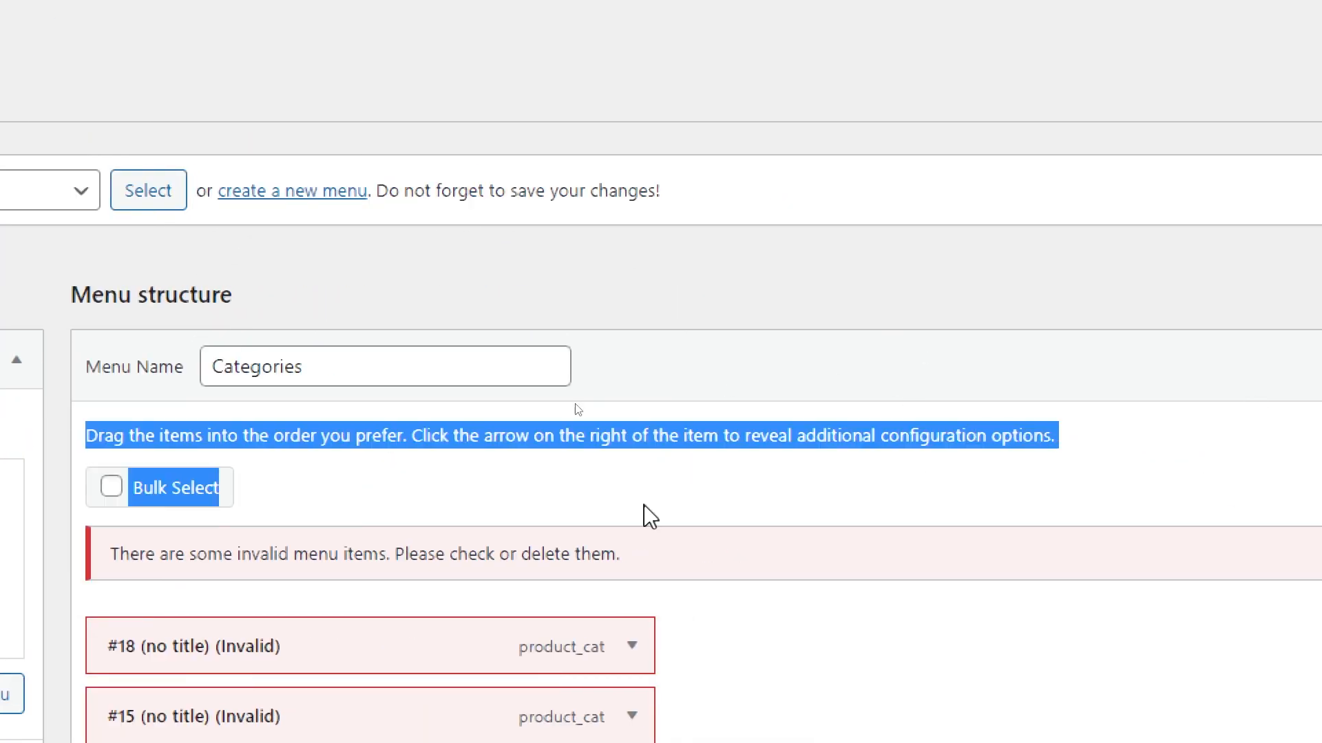
Step: Browse the Plugins, Themes and Widgets screens of the admin area
left_click(67, 490)
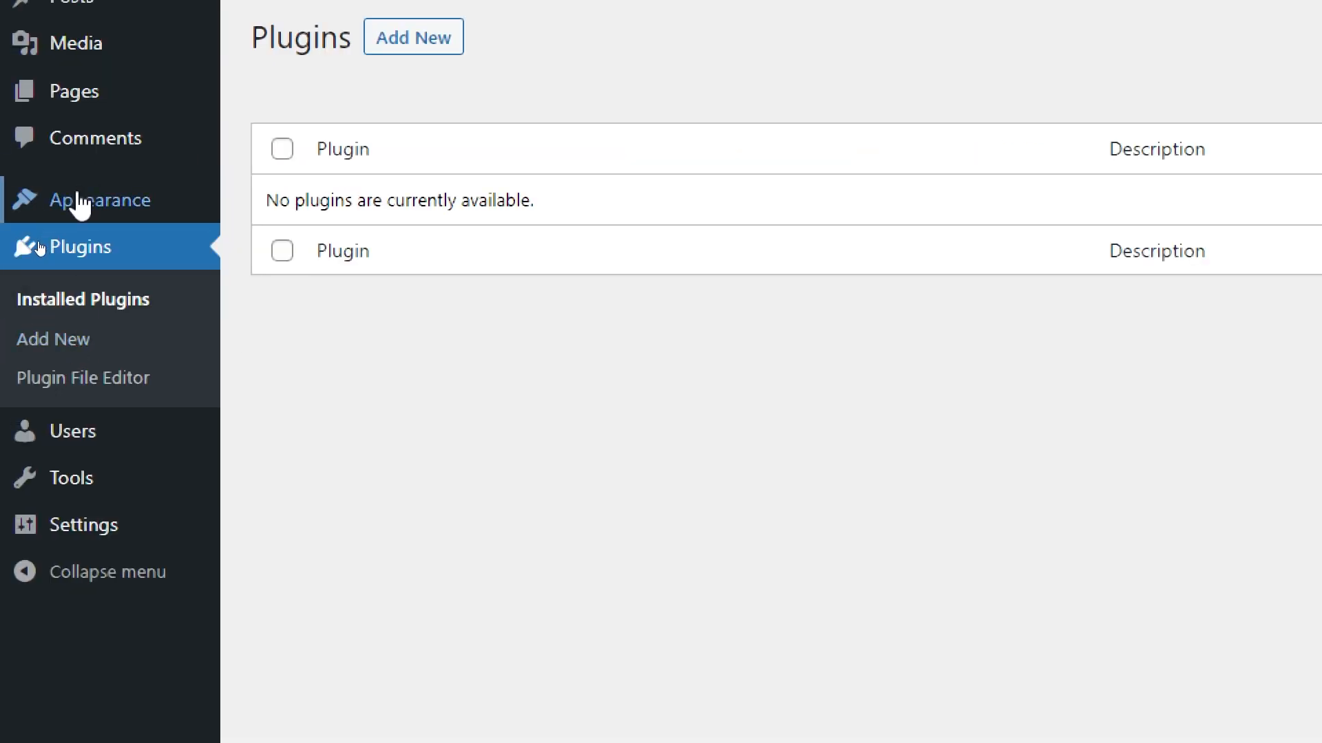
left_click(100, 202)
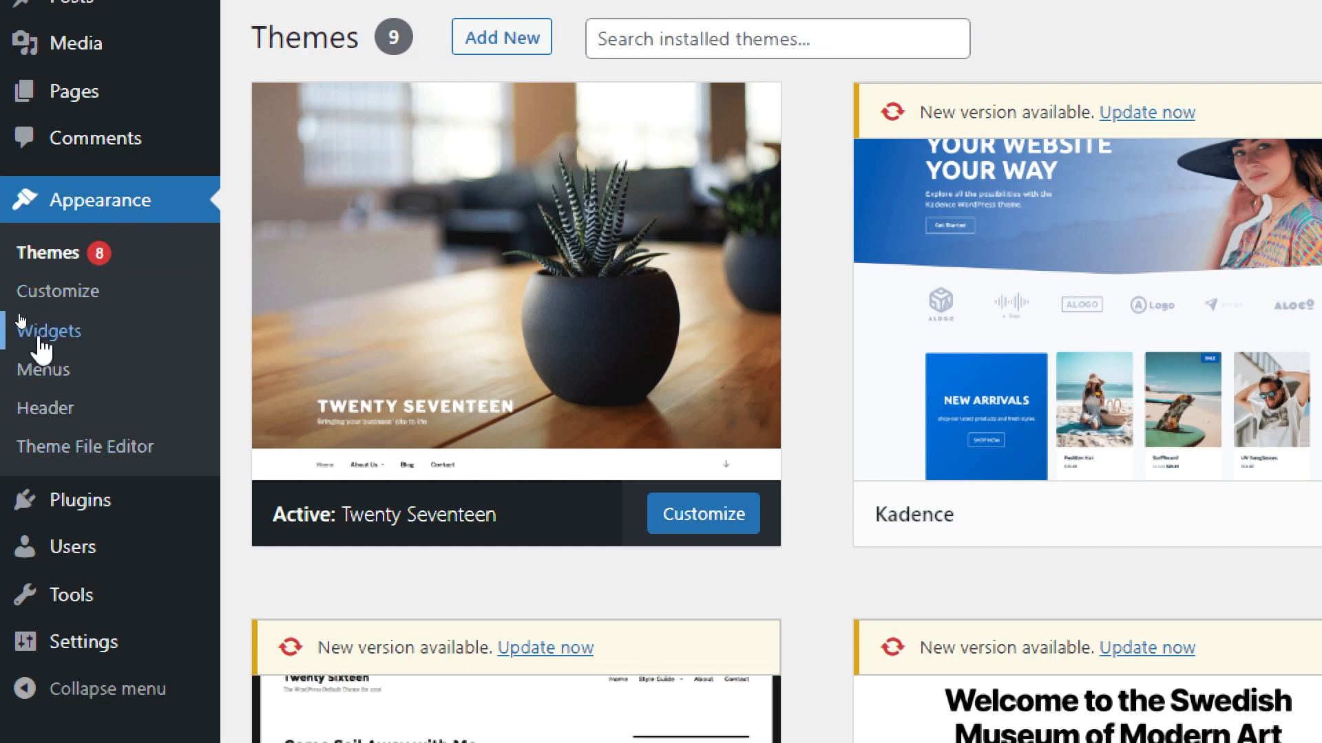
left_click(38, 342)
left_click(443, 365)
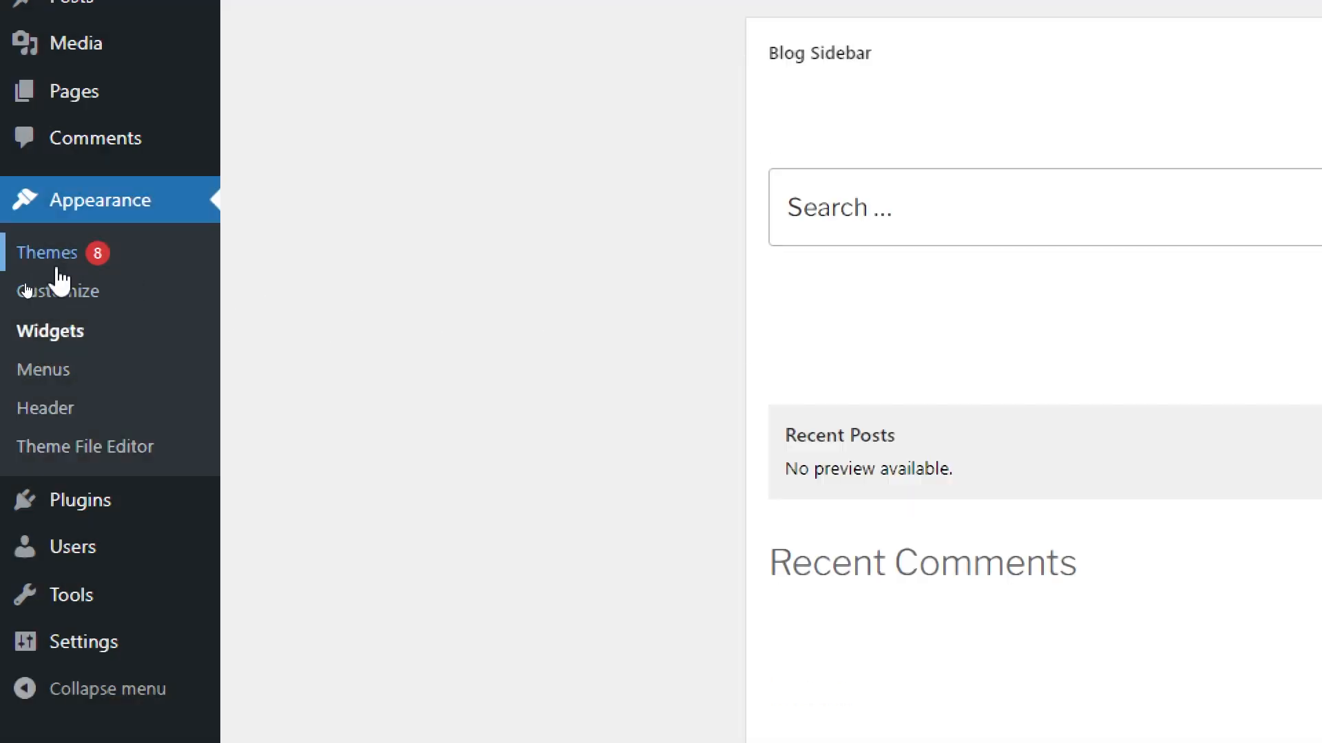
Step: Return to the Menus screen and load the Footer Menu for editing
left_click(46, 371)
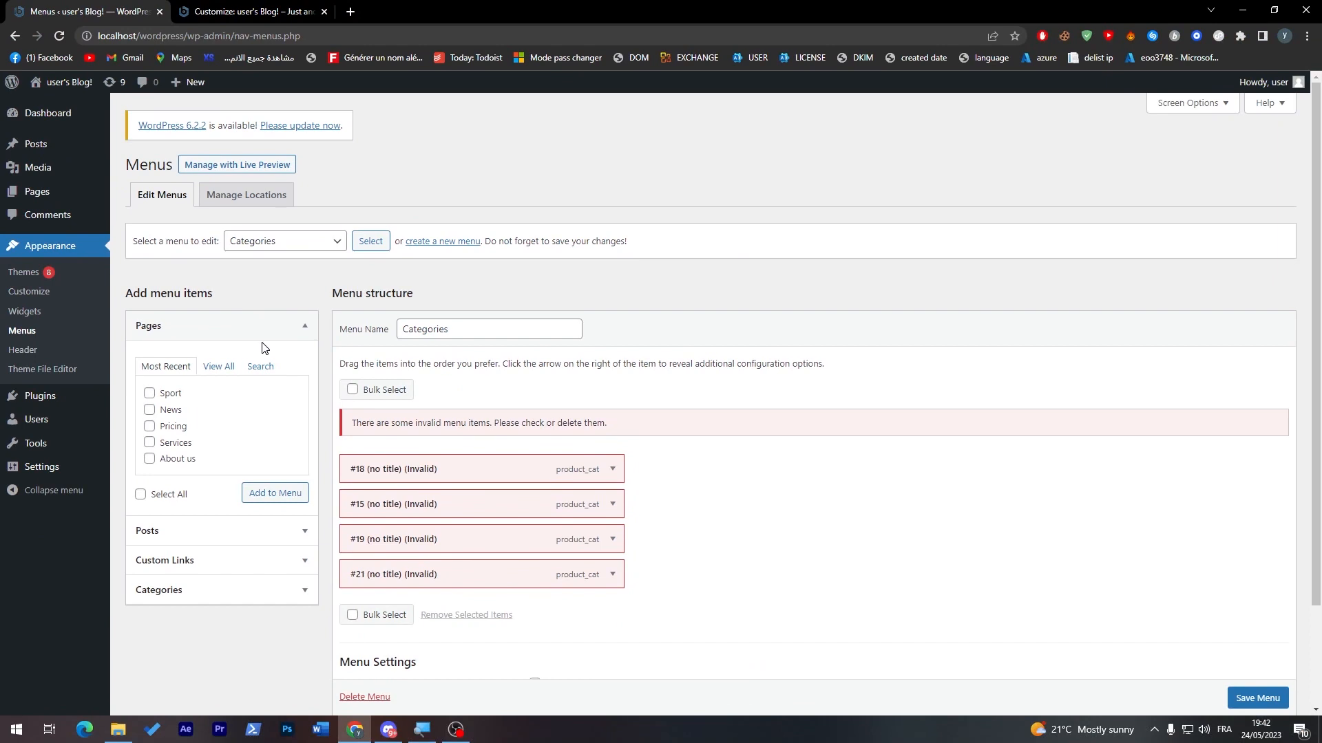
left_click(247, 241)
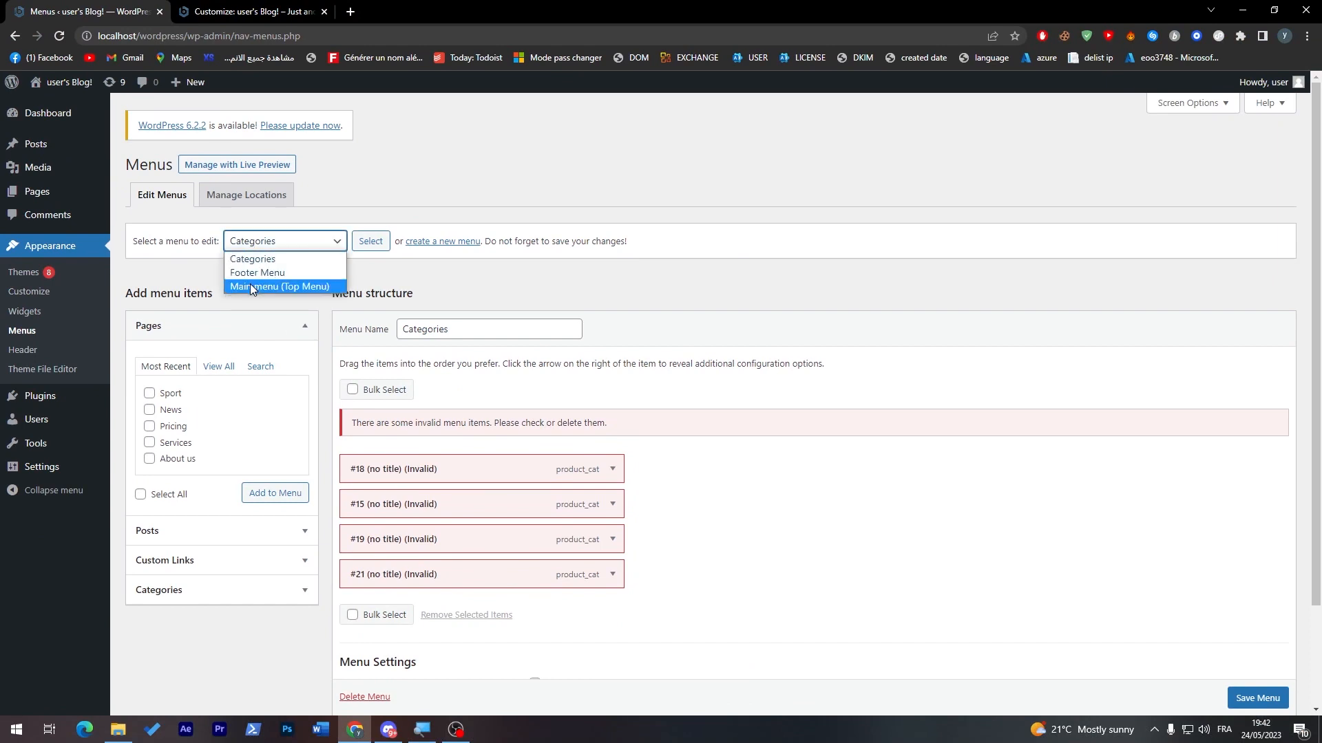
left_click(266, 274)
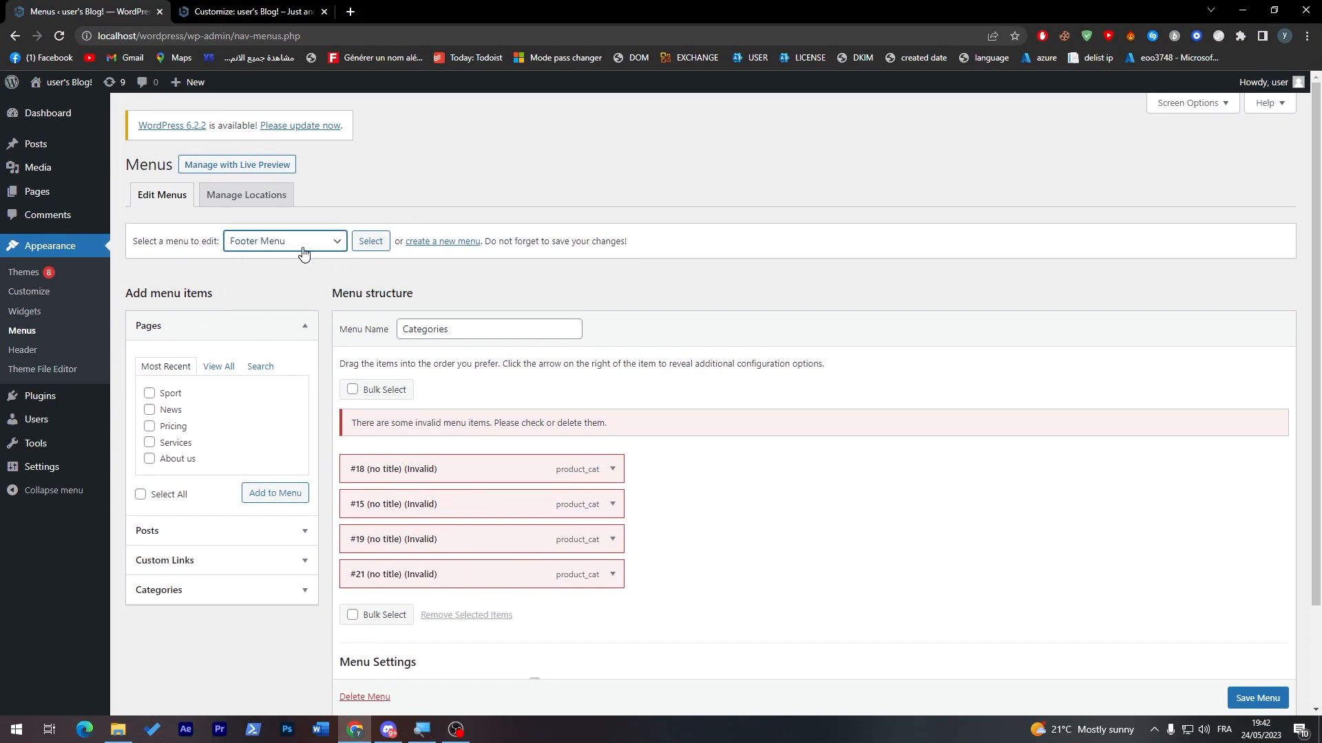
left_click(369, 243)
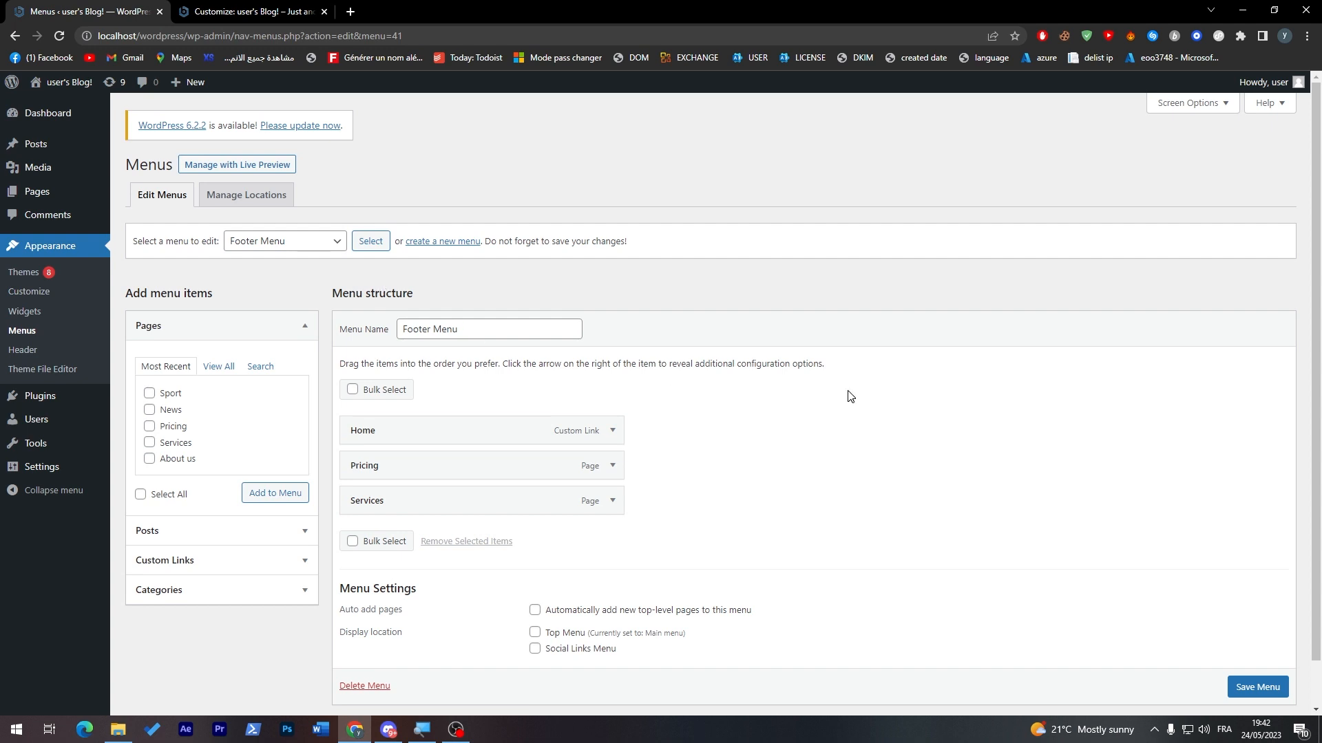
scroll(1321, 335, "down", 1)
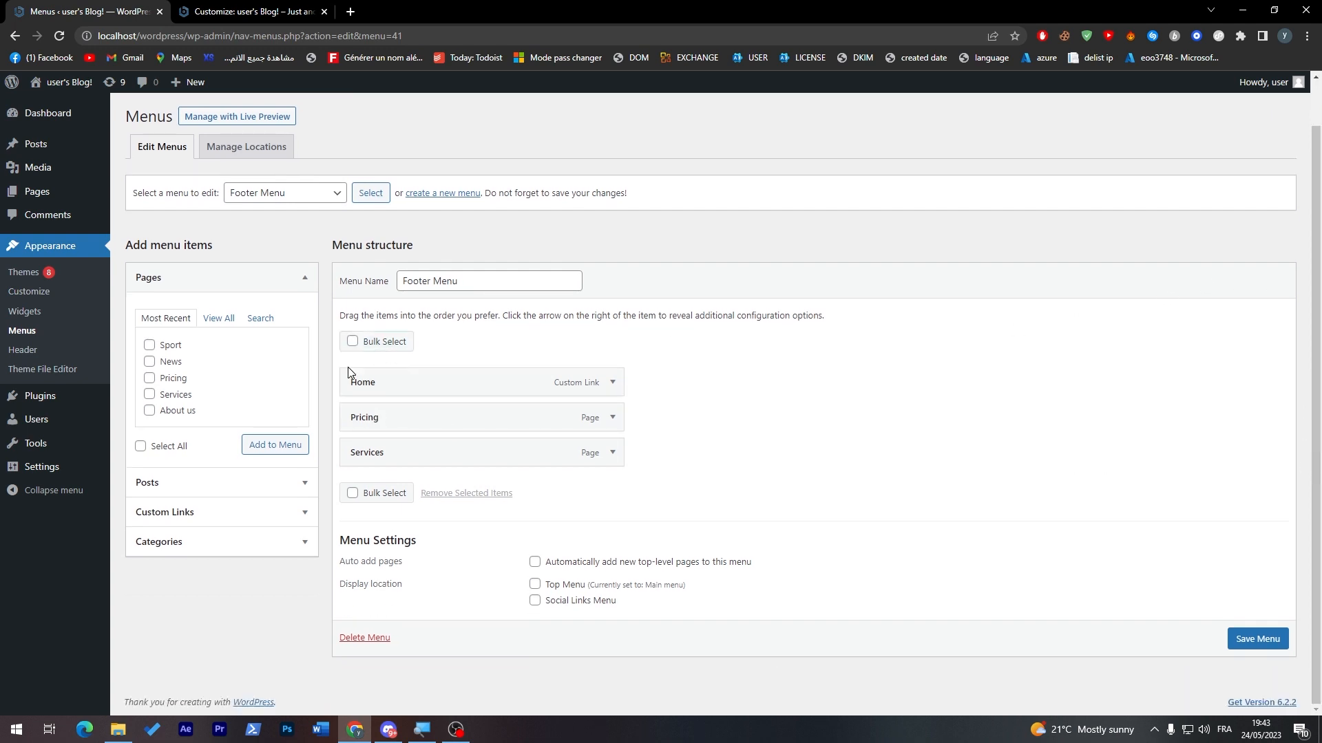
Step: Assign the Footer Menu to the Social Links Menu display location and save the menu
left_click(286, 11)
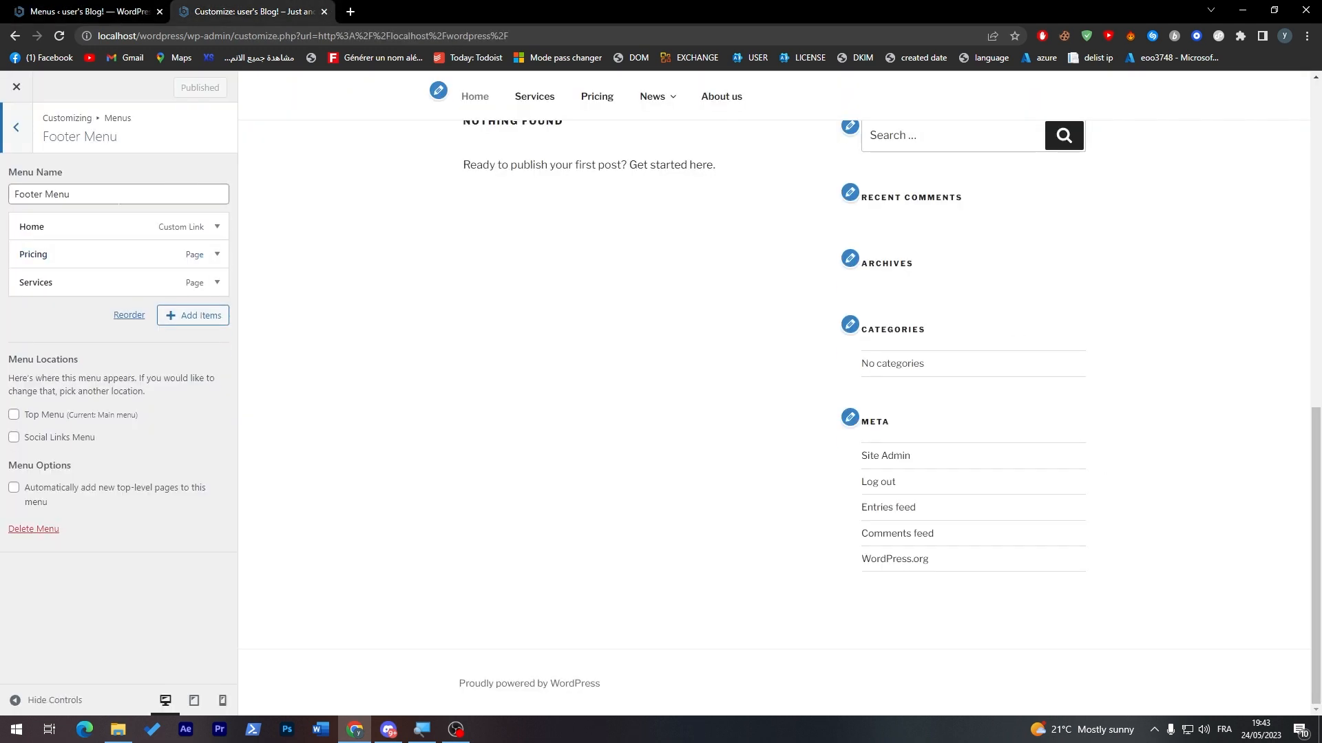
left_click(122, 6)
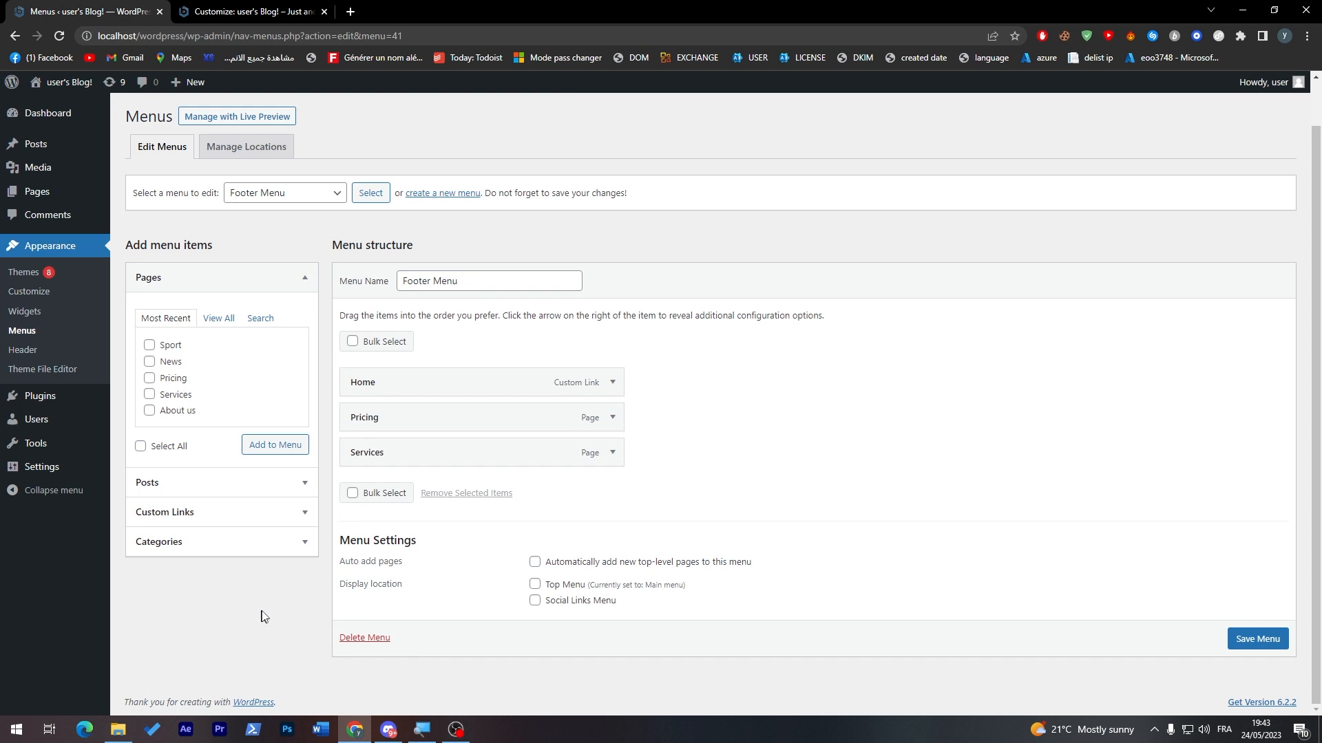
left_click_drag(564, 415, 522, 420)
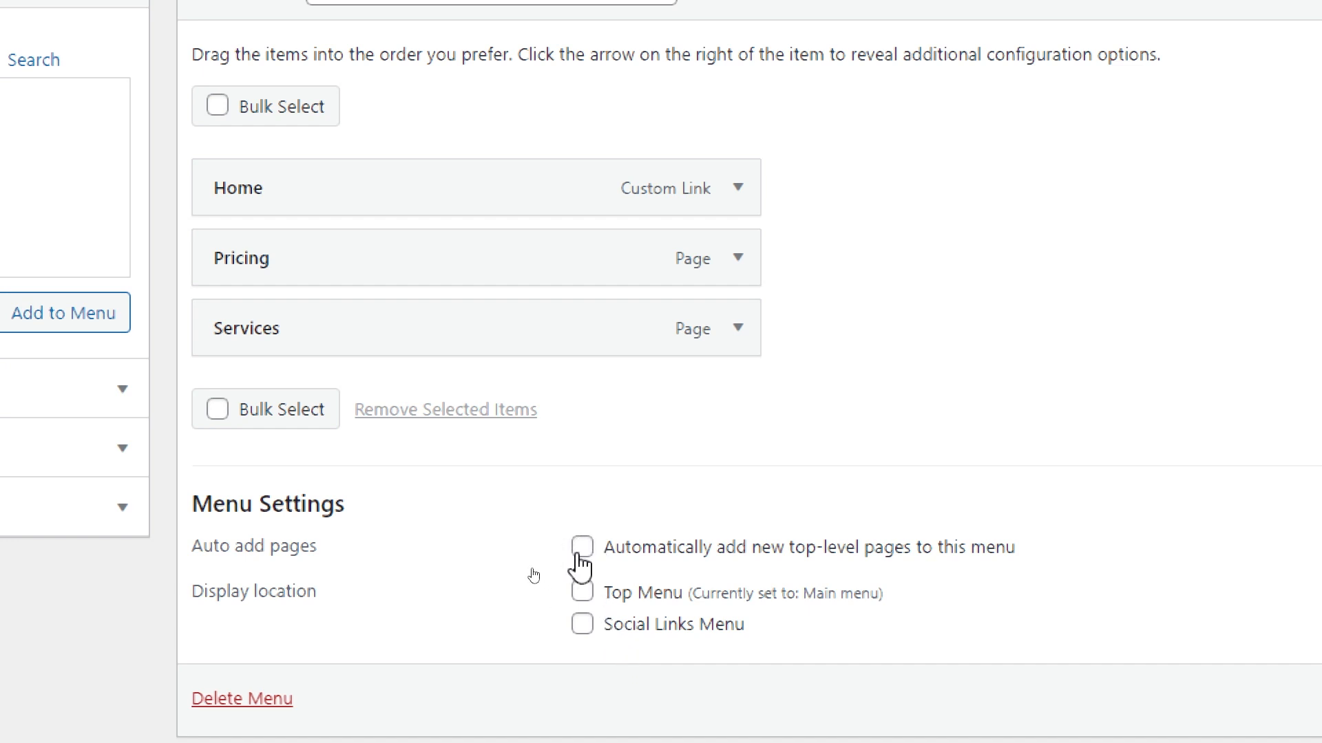
left_click(582, 624)
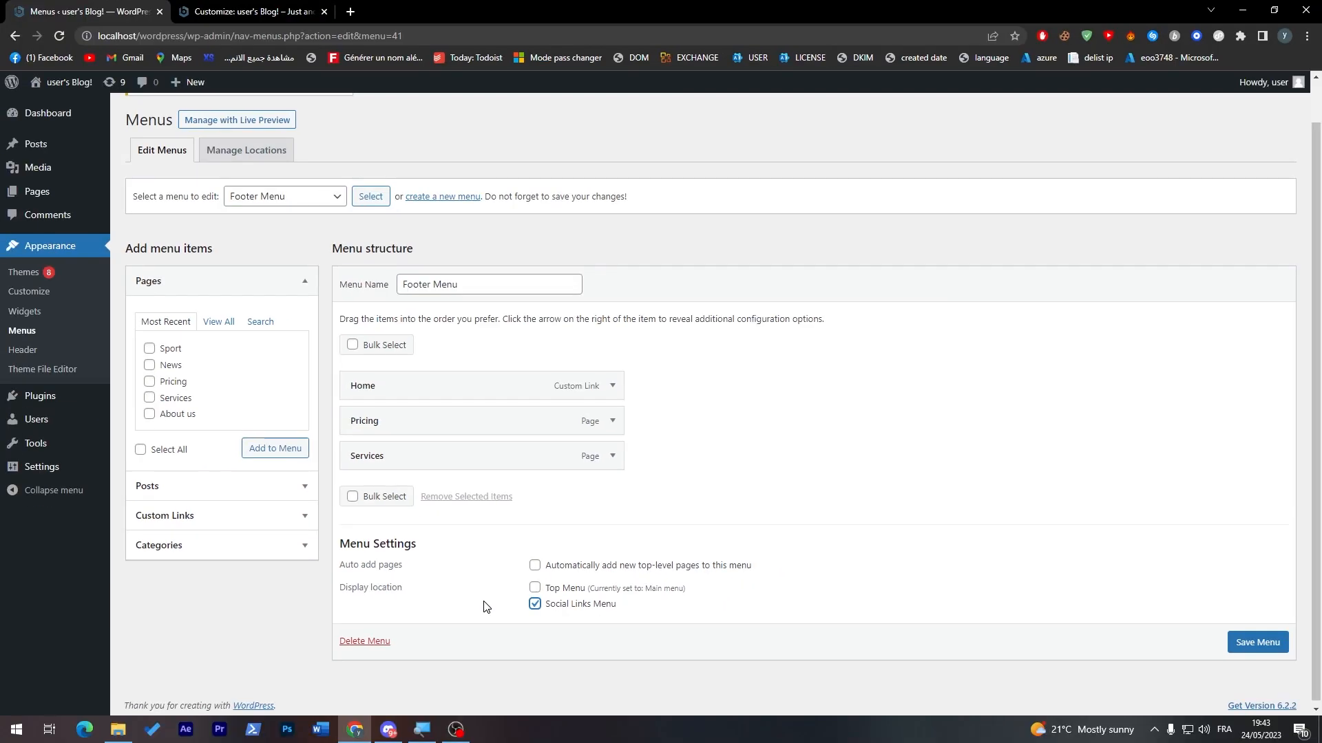
left_click(1260, 641)
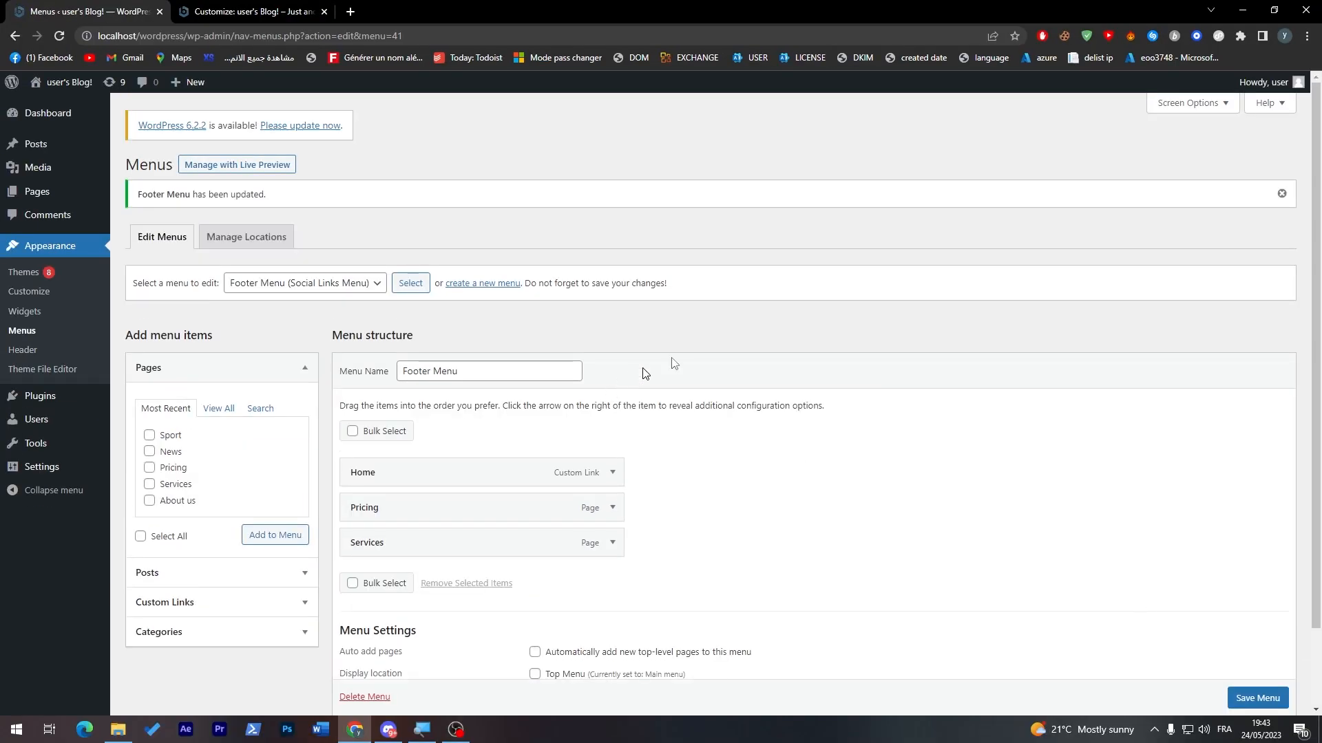
Step: Examine which menus are assigned to the Top Menu and Social Links Menu theme locations and which options they offer
left_click(248, 236)
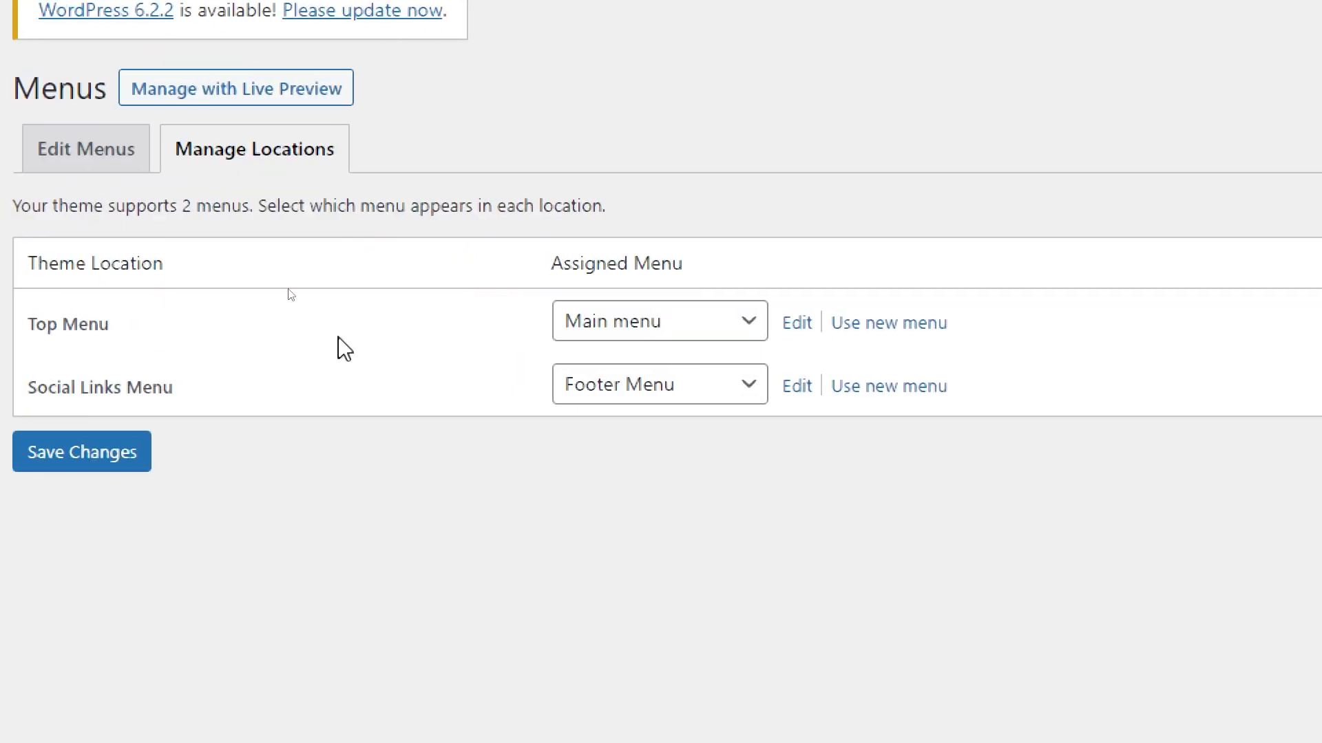
left_click(672, 330)
left_click(672, 331)
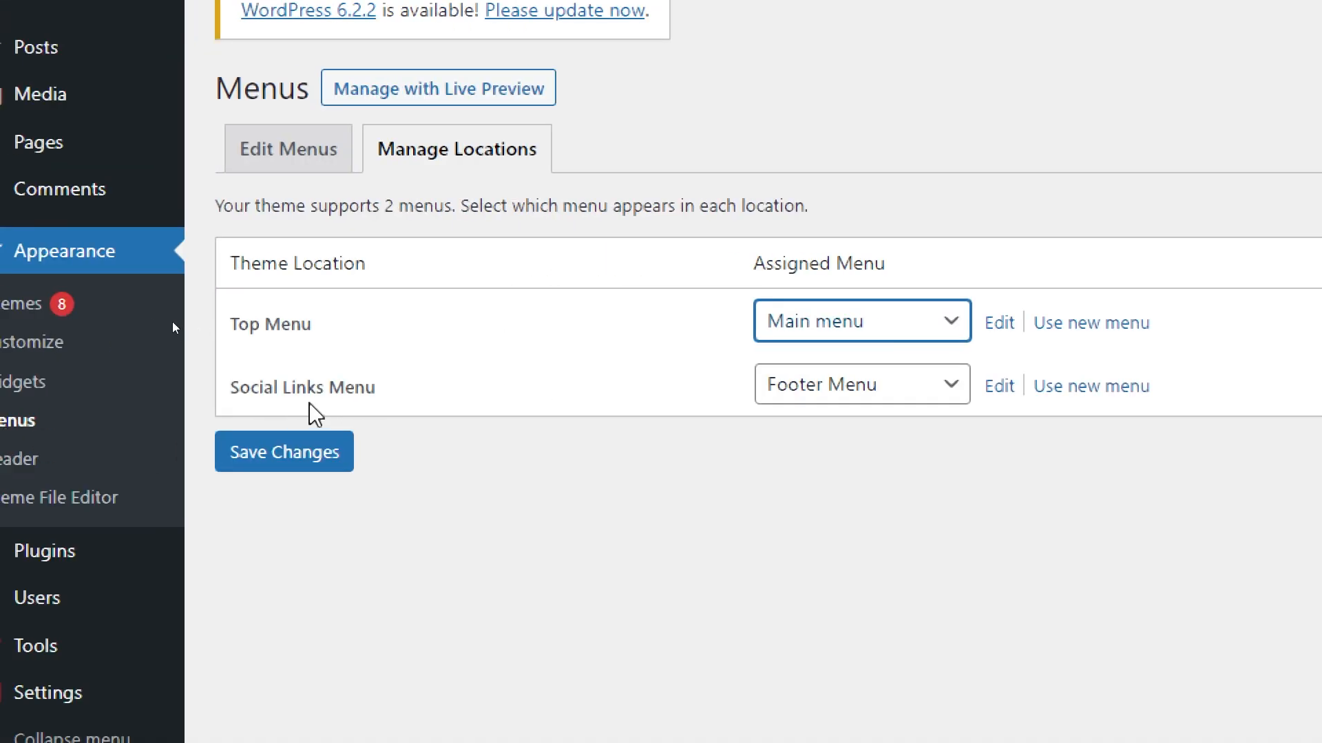
left_click(938, 395)
left_click(906, 476)
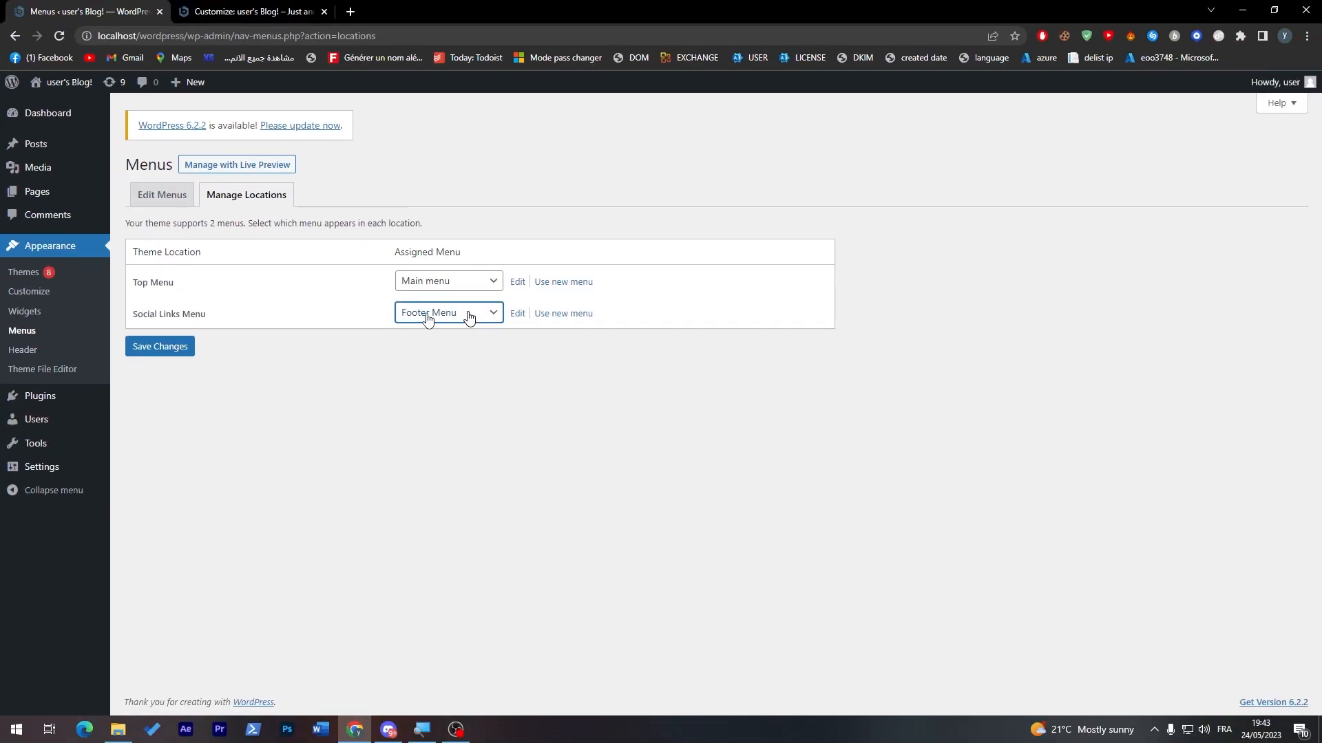
Step: Save the menu location assignments and reload the Customizer preview of the site
left_click(160, 346)
left_click(213, 17)
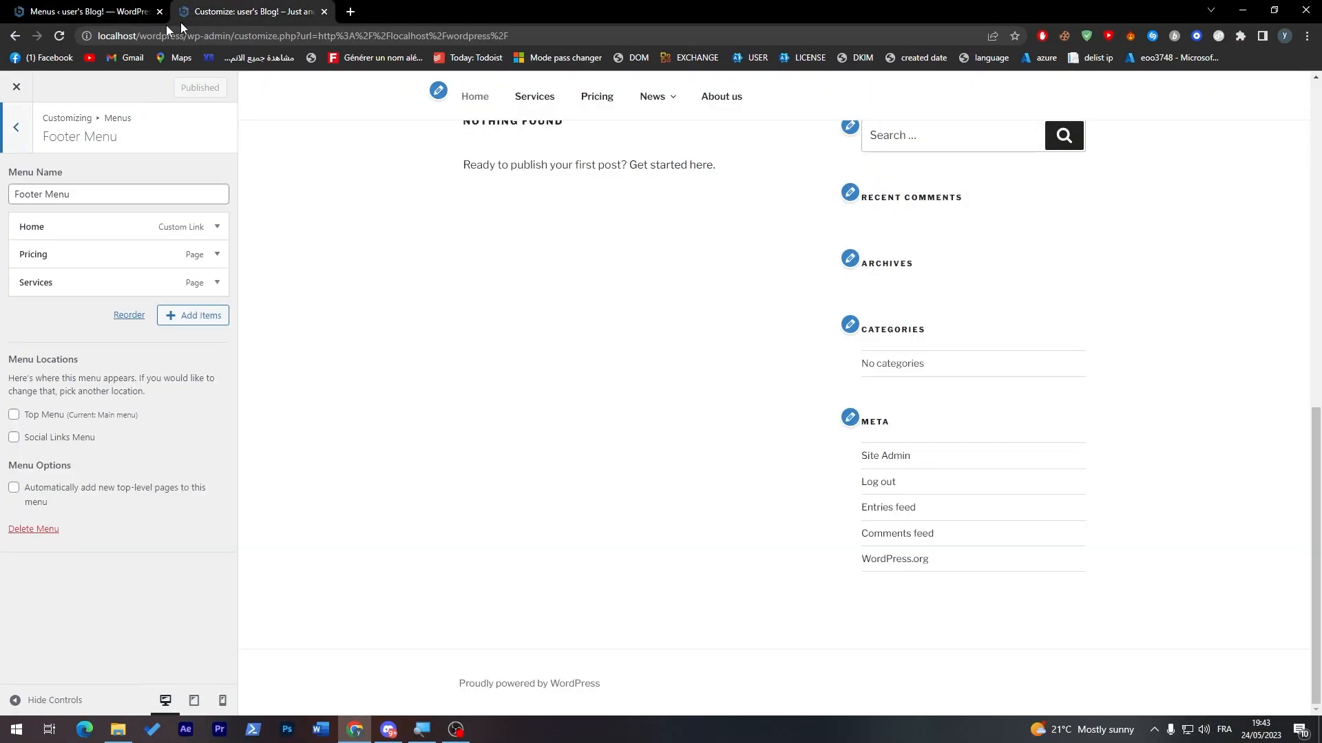
left_click(60, 36)
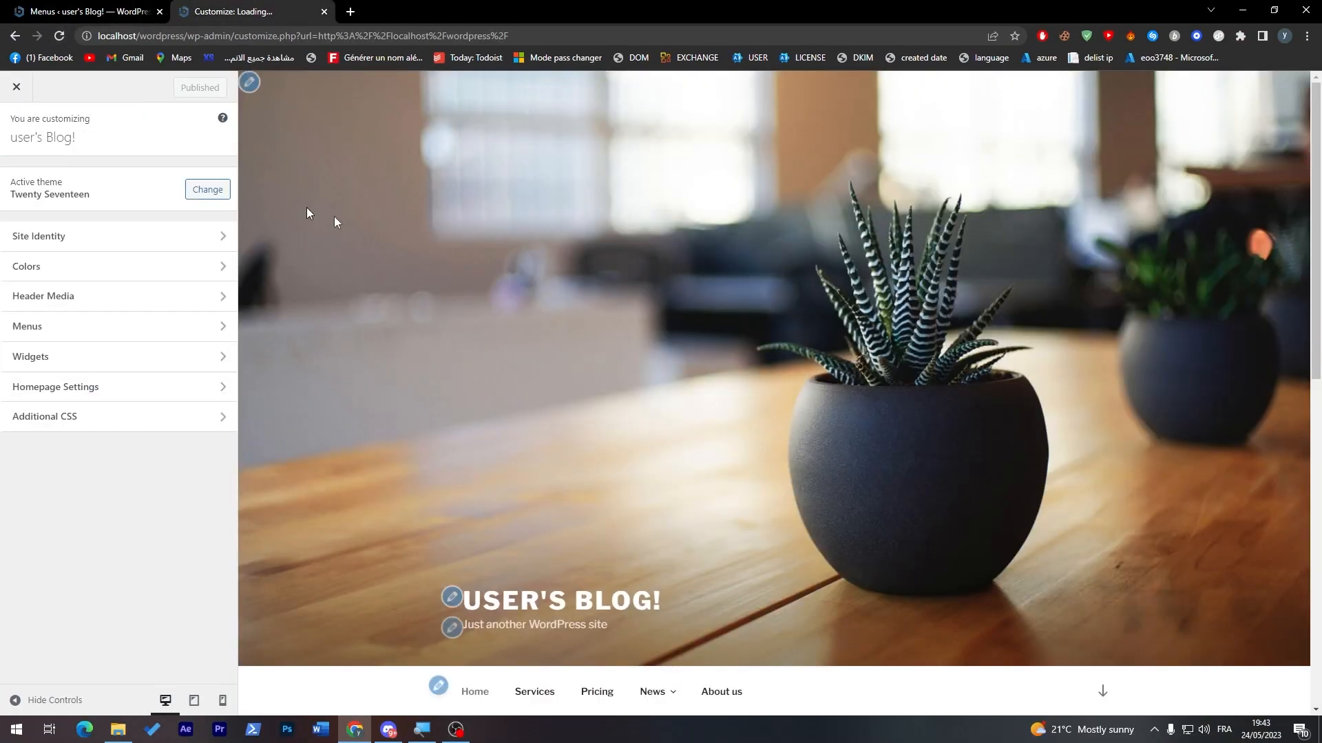
Step: Test the Services, Pricing and About us links of the top menu and the first footer link in the site preview
left_click_drag(1318, 210, 1296, 282)
mouse_move(641, 473)
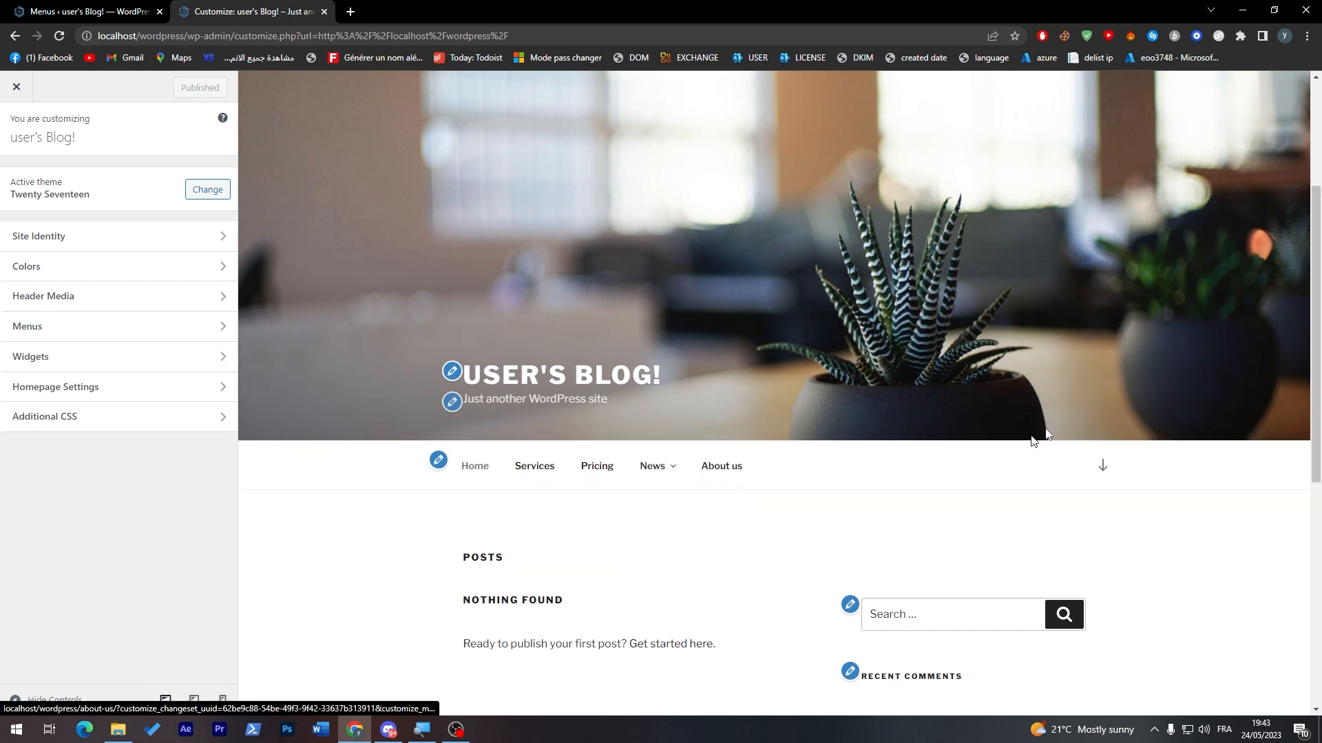
left_click_drag(1316, 236, 1289, 348)
left_click(528, 226)
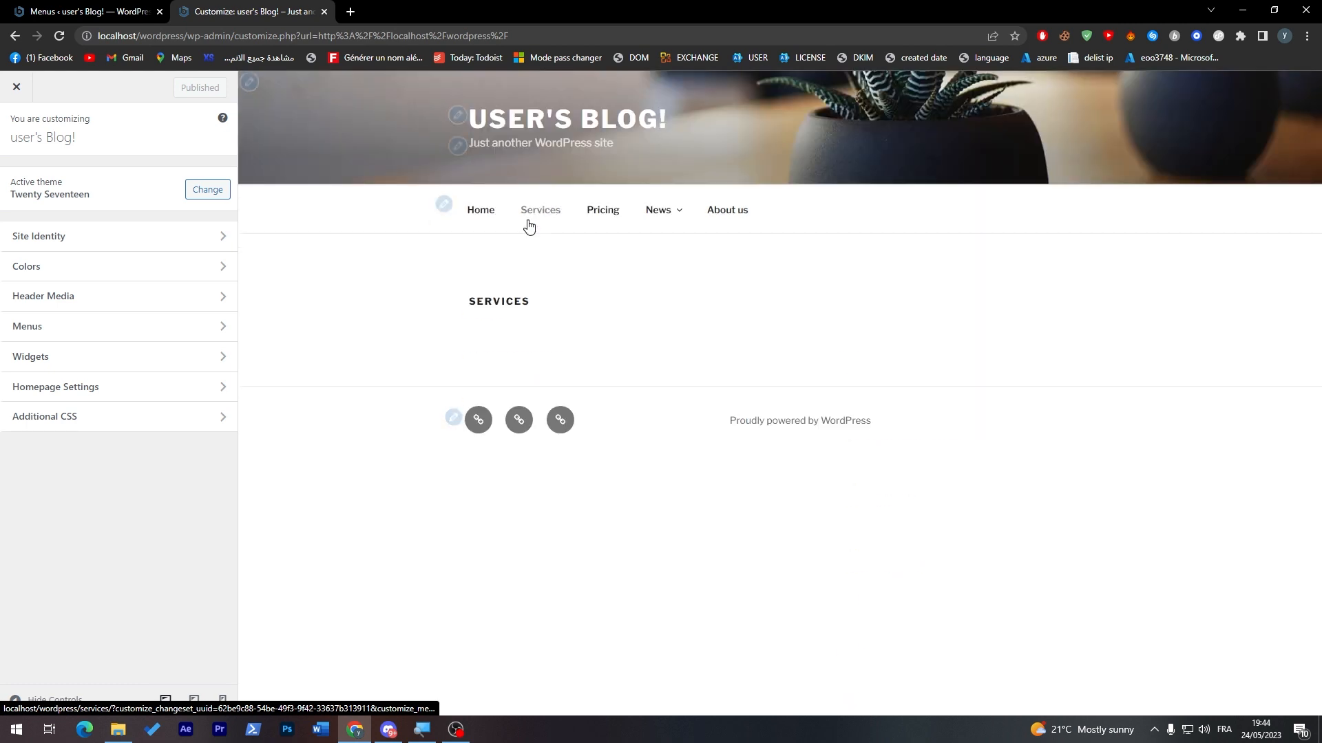
left_click(596, 218)
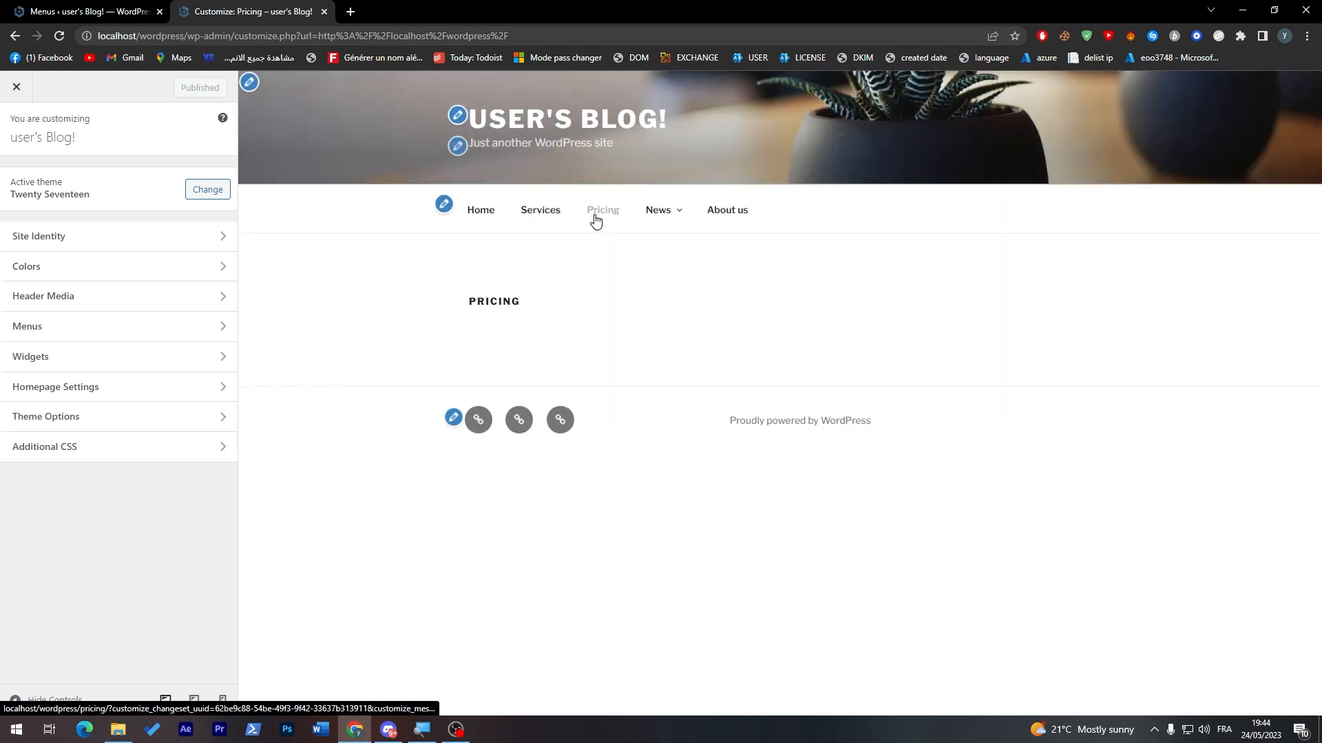
left_click(723, 217)
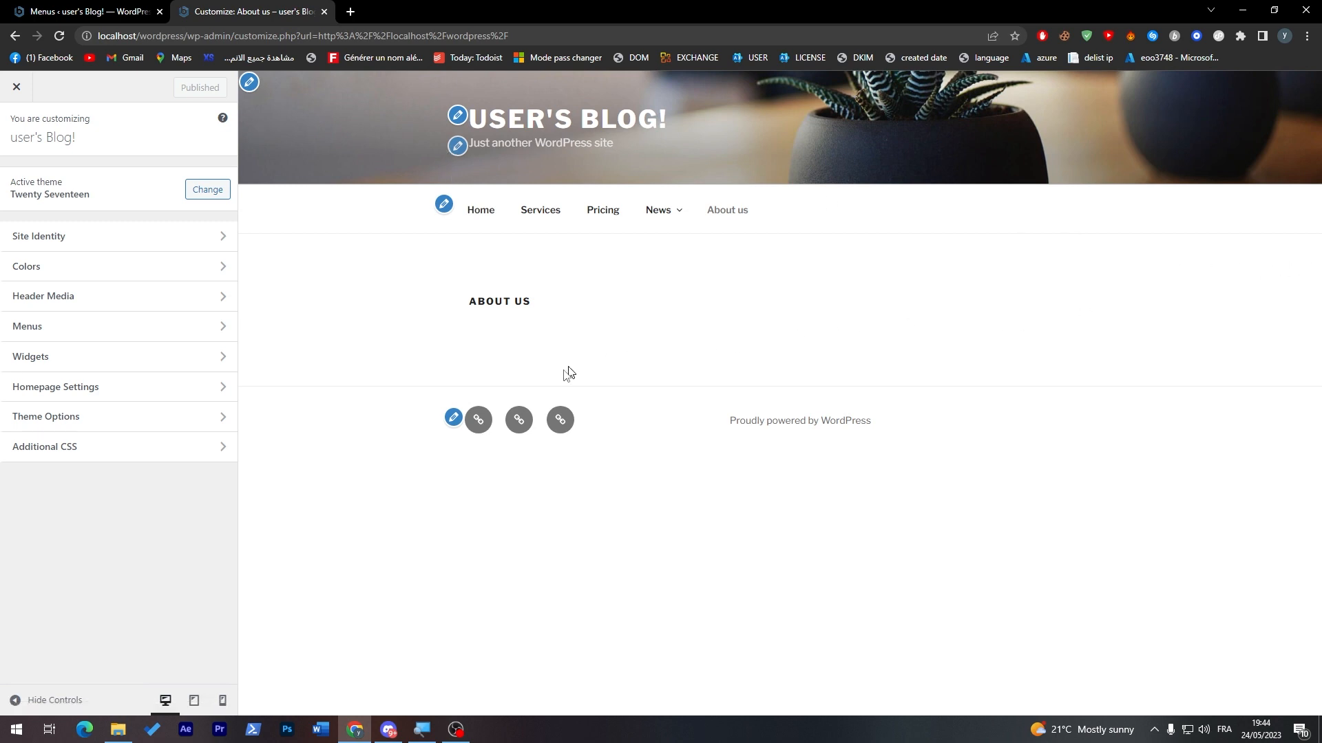
left_click(477, 421)
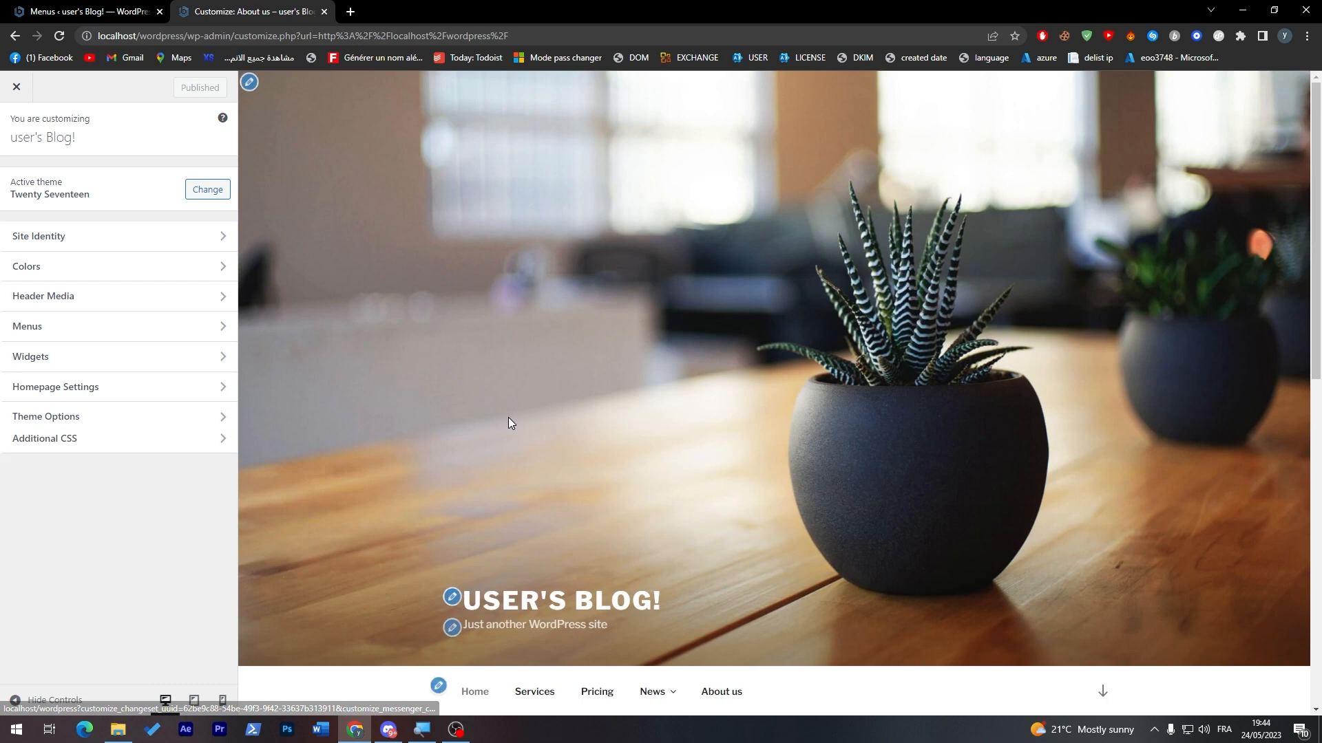
Step: Inspect the Footer Menu's location and items from the preview's footer, and return to the Manage Locations screen
left_click_drag(1320, 214, 1308, 559)
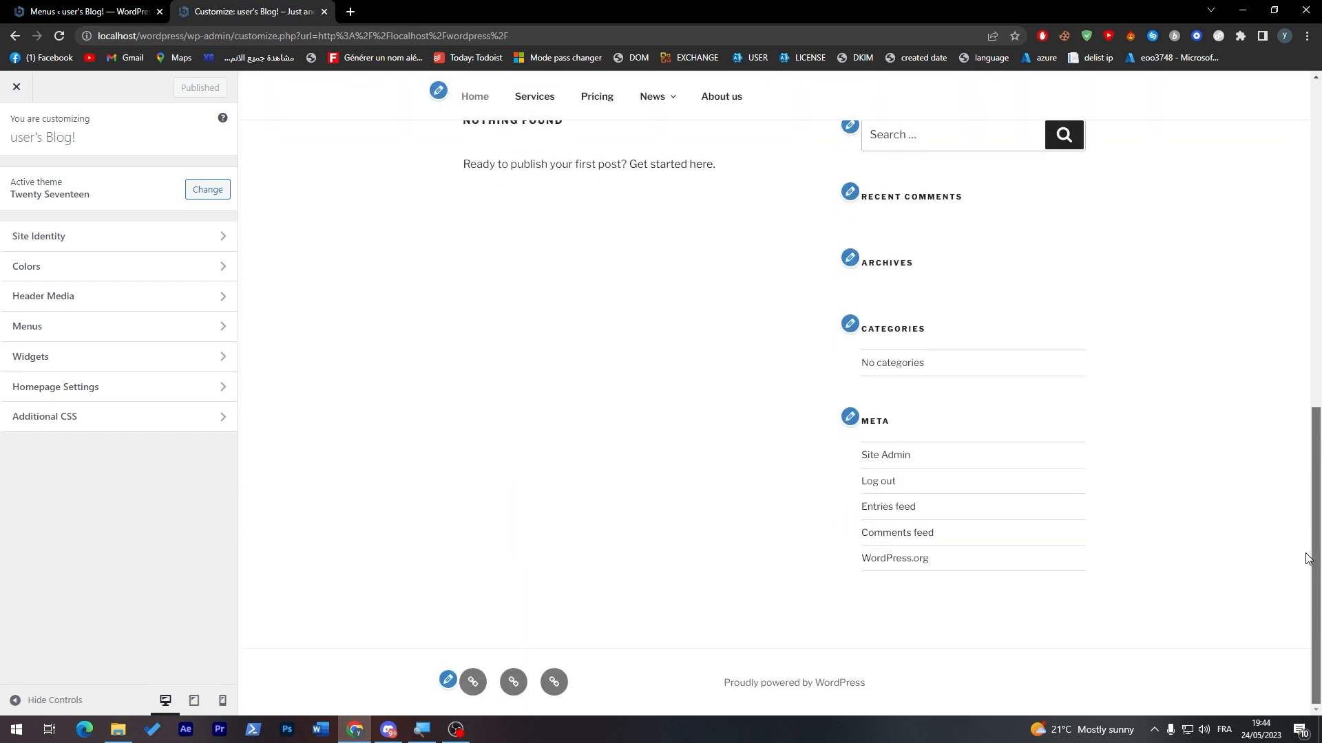
left_click(444, 683)
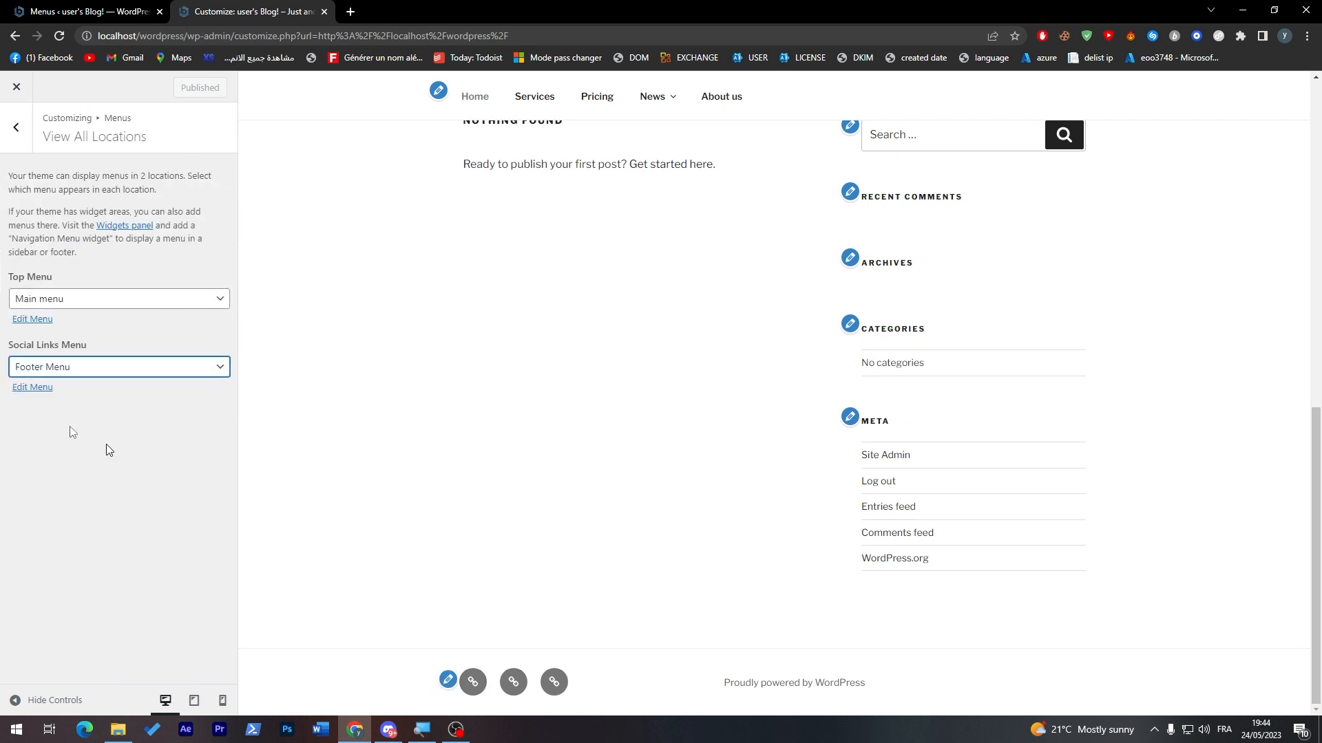
left_click(38, 389)
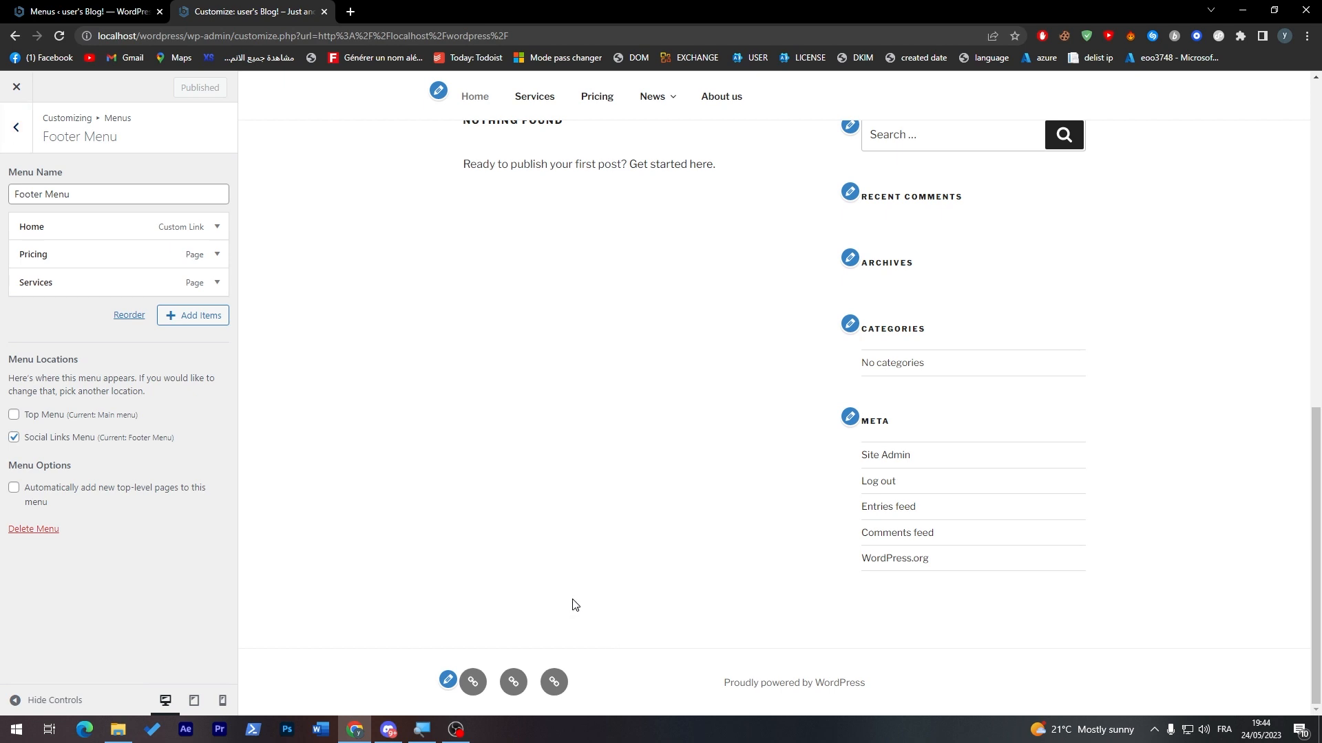
key("ctrl+Page_Up")
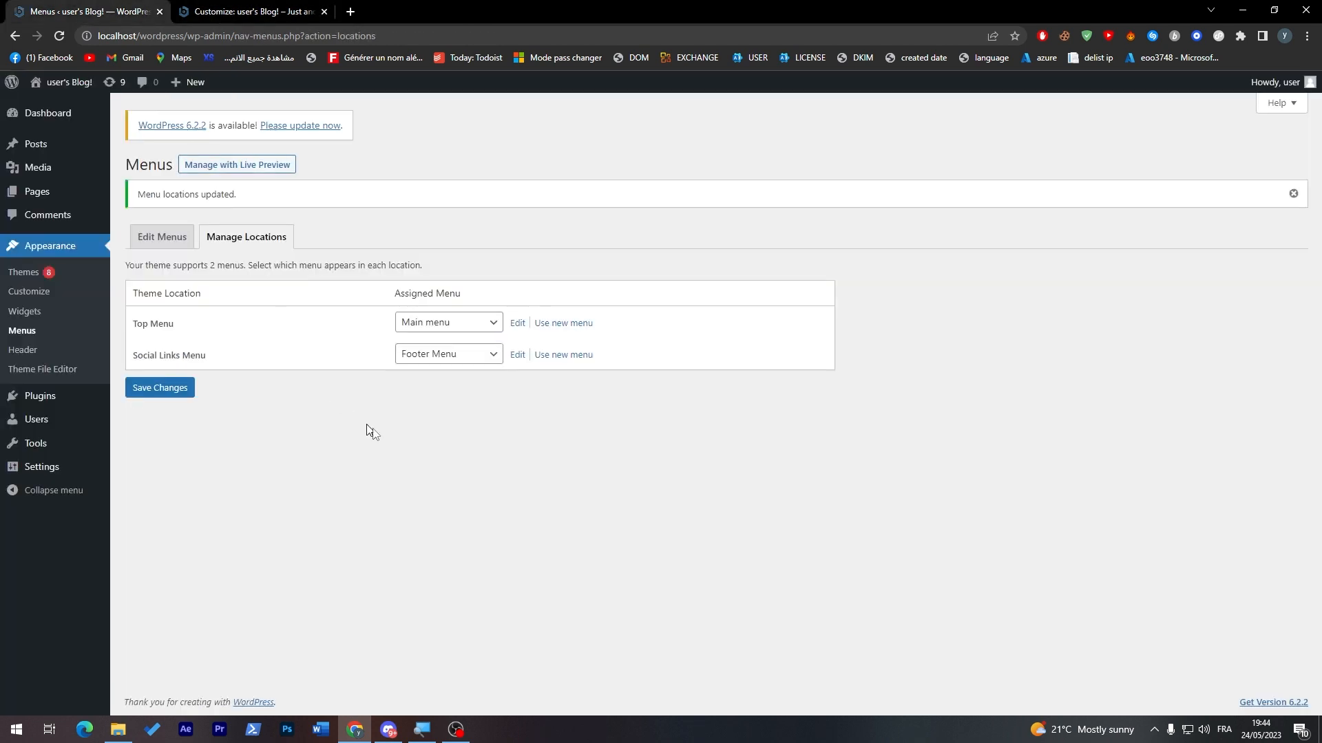